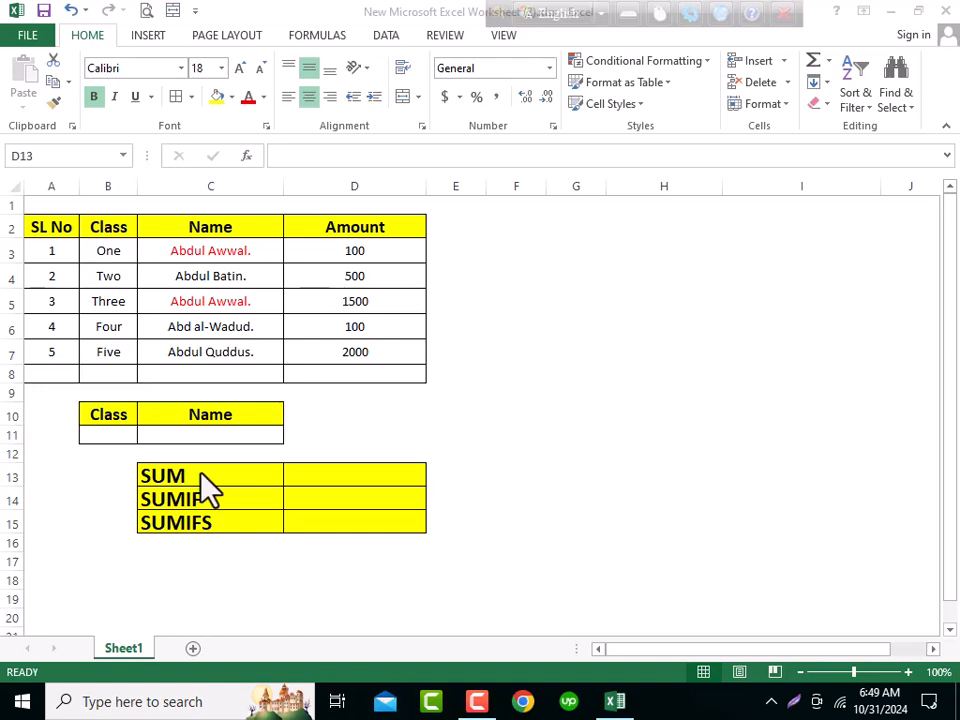
click(189, 498)
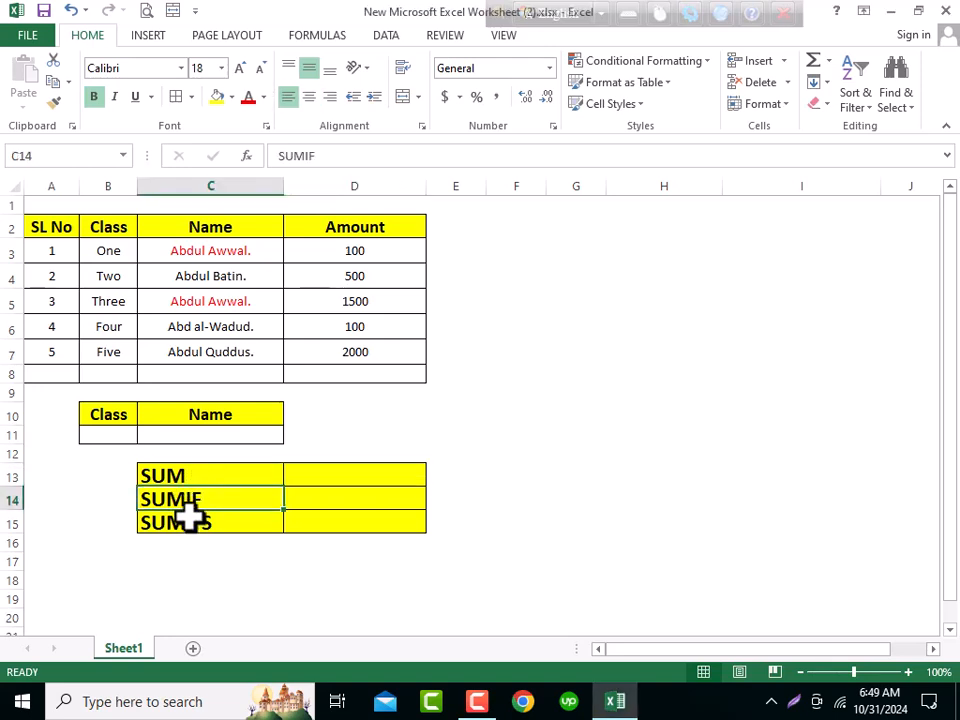
click(190, 531)
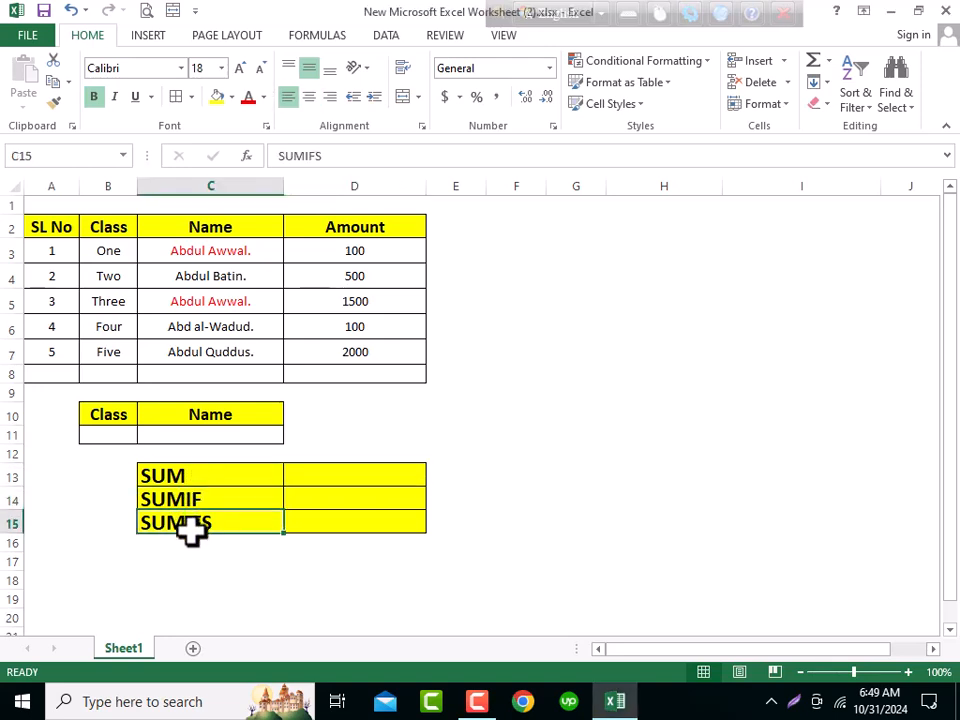
click(545, 290)
text(=)
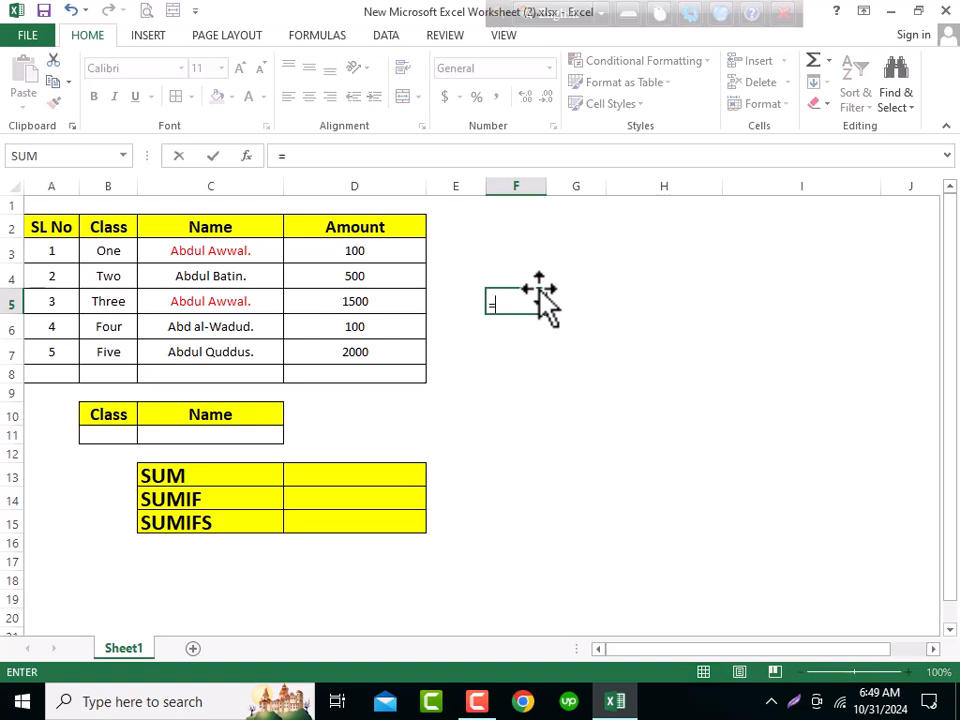
text(sum)
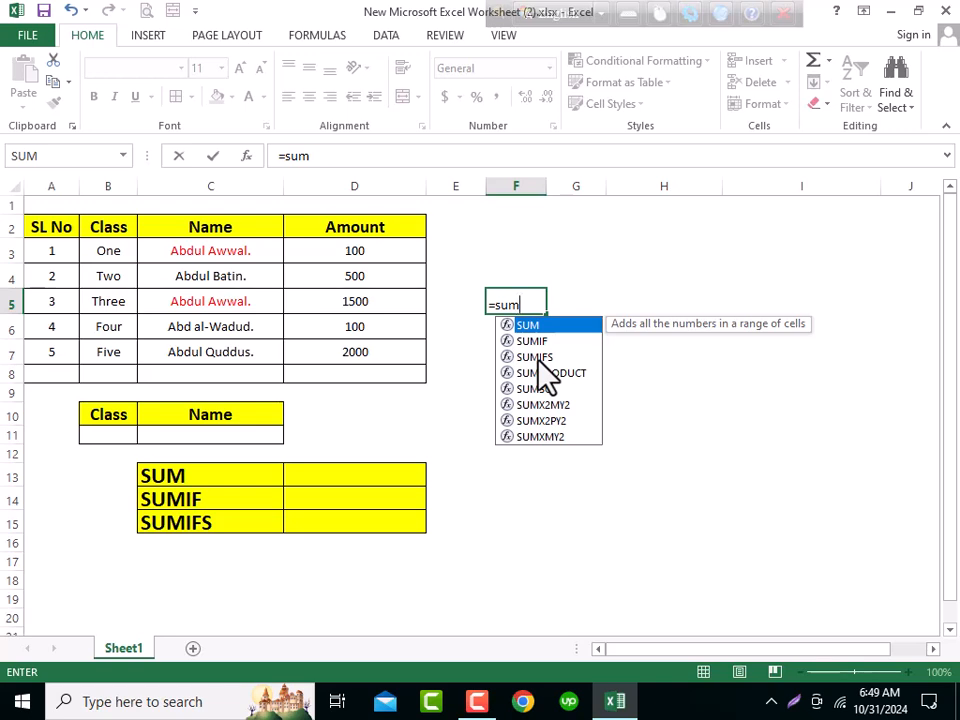
key(Escape)
key(Escape)
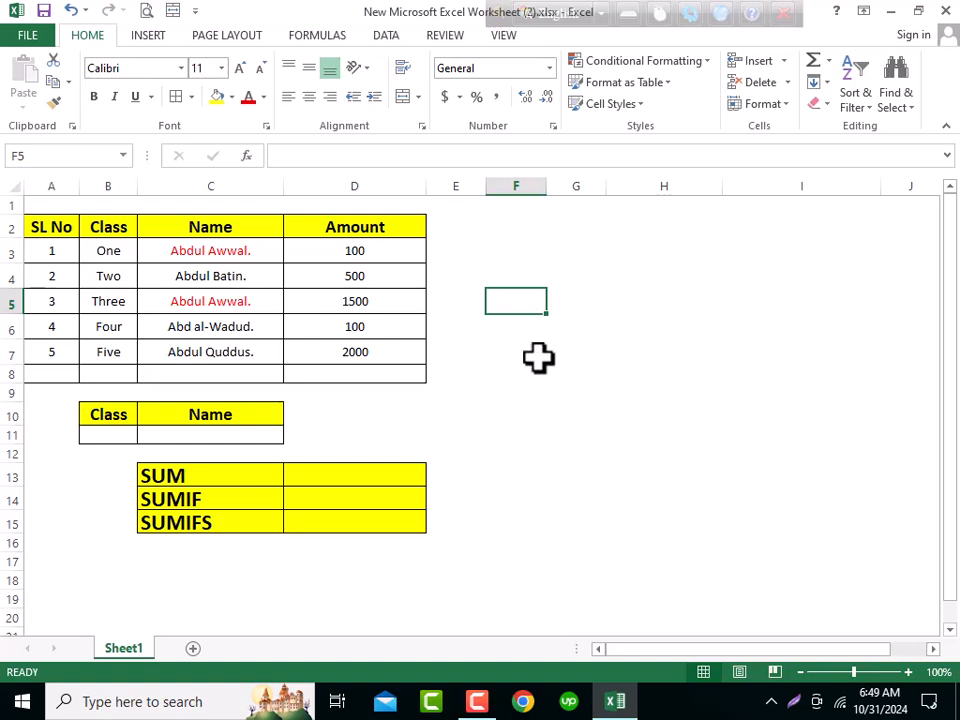
click(160, 477)
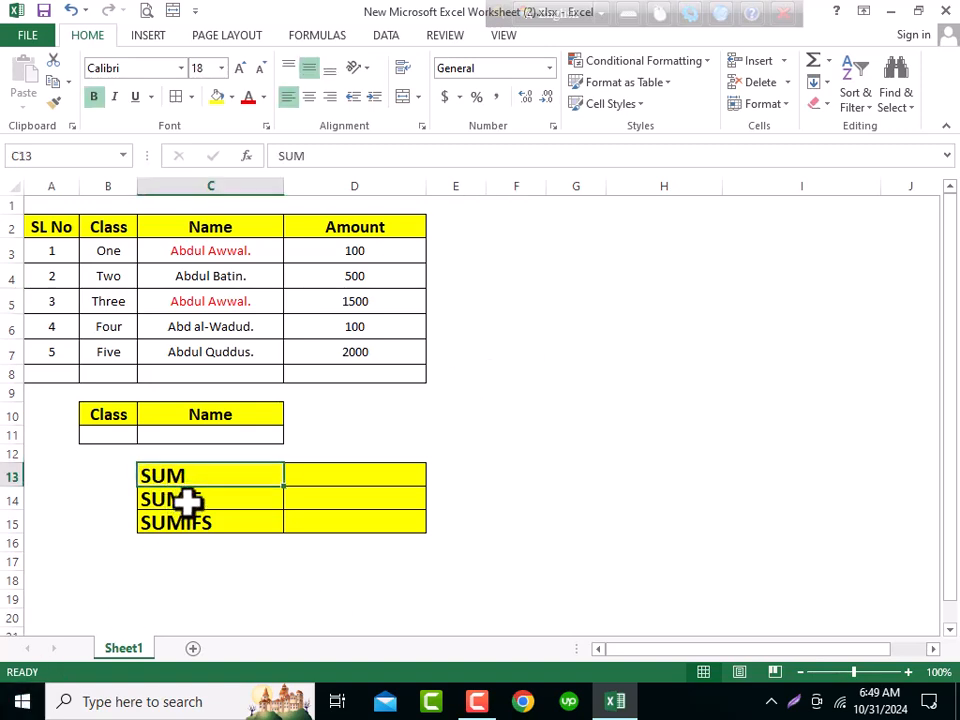
click(190, 505)
click(204, 518)
click(184, 476)
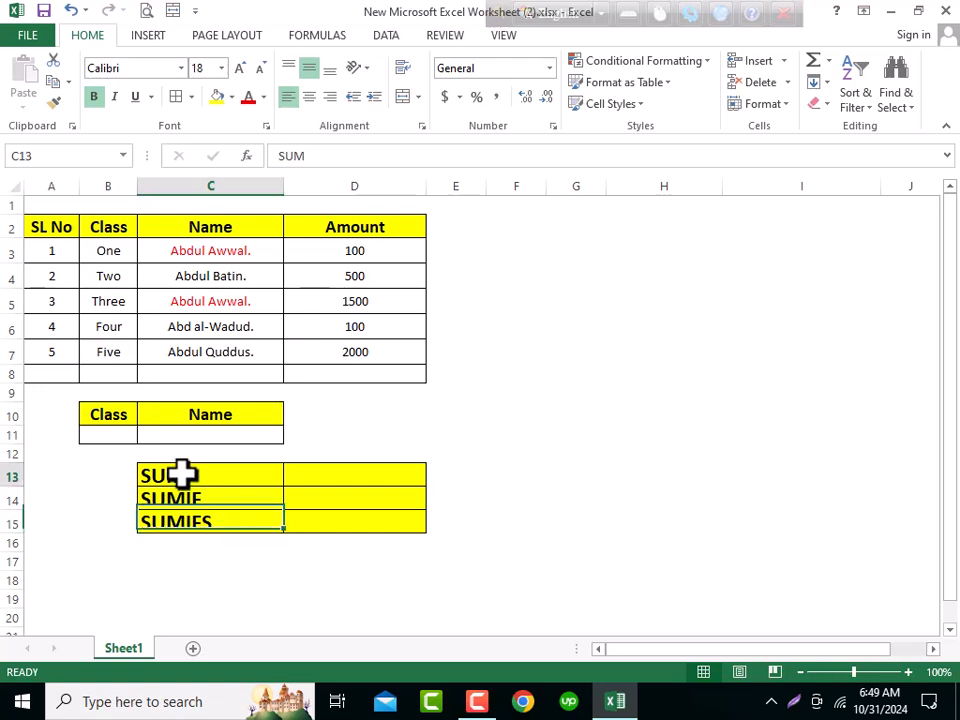
- Insert an AutoSum in D13 and adjust its range to D3:D9 to total the Amount column
click(320, 479)
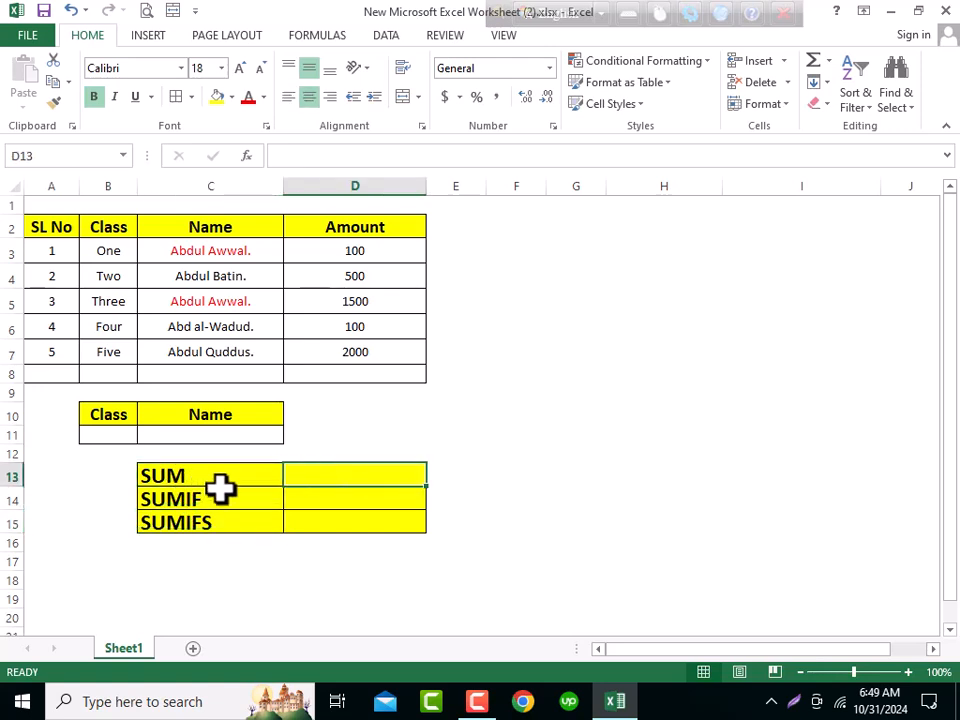
click(829, 62)
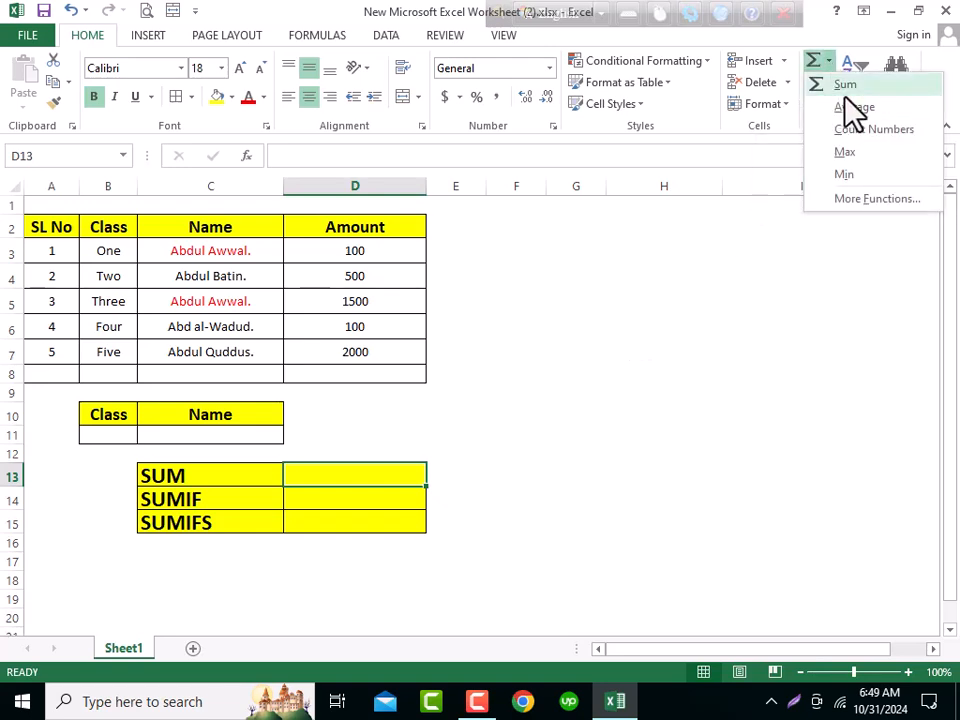
click(845, 84)
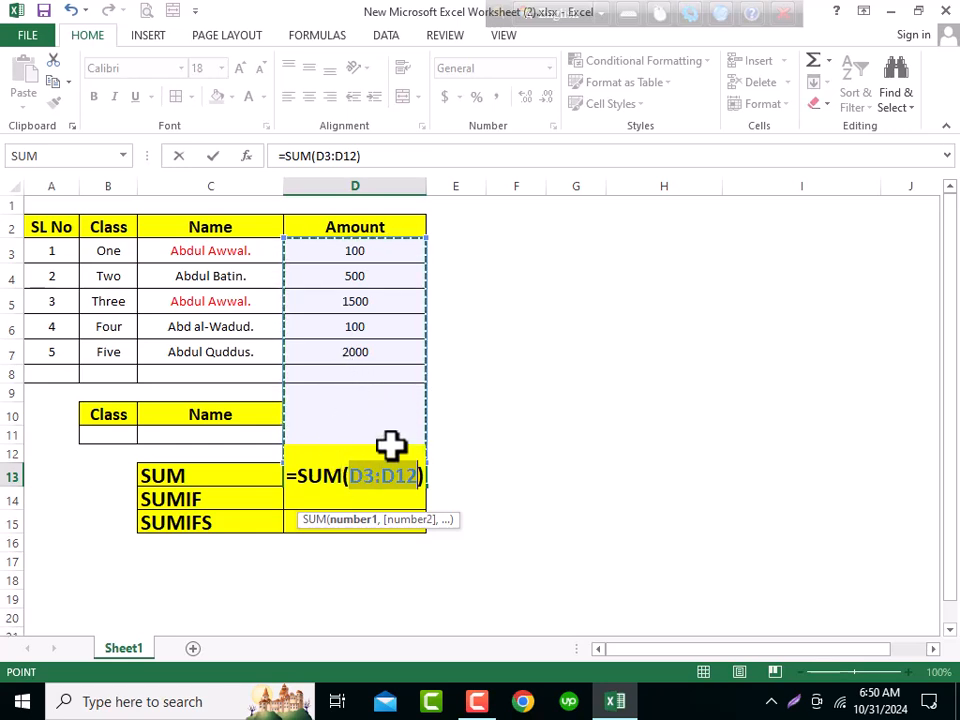
drag(419, 475, 415, 475)
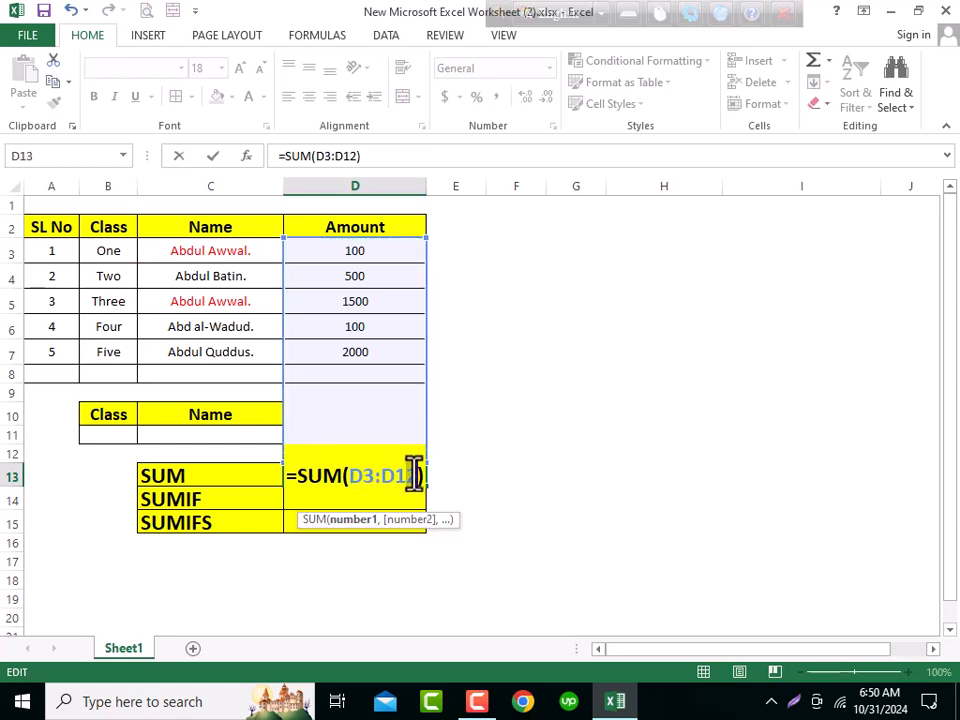
text(0)
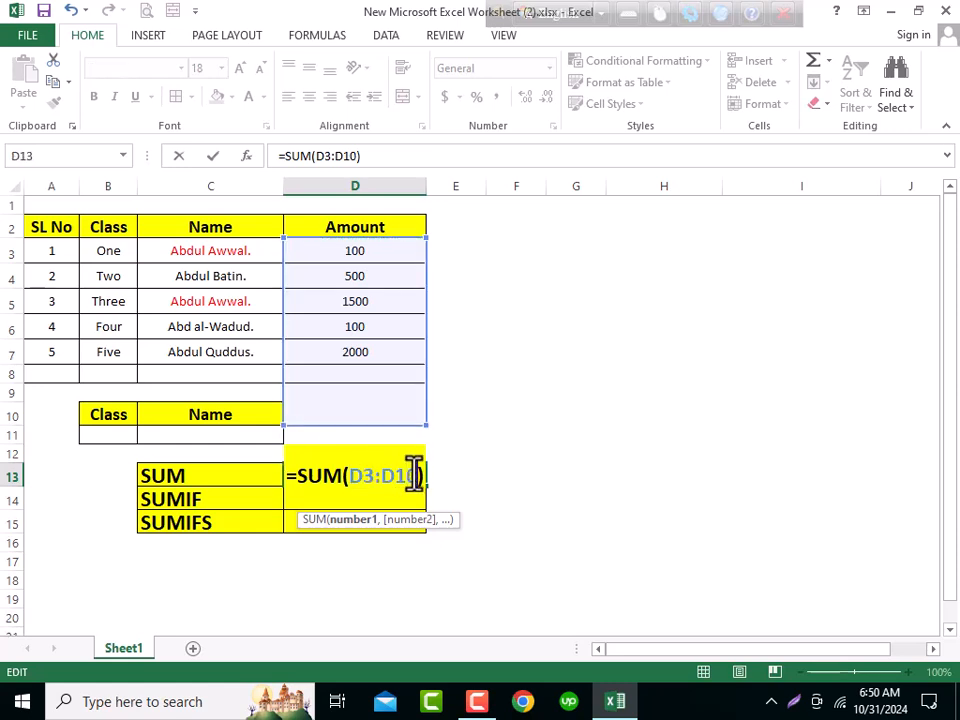
key(BackSpace)
key(BackSpace)
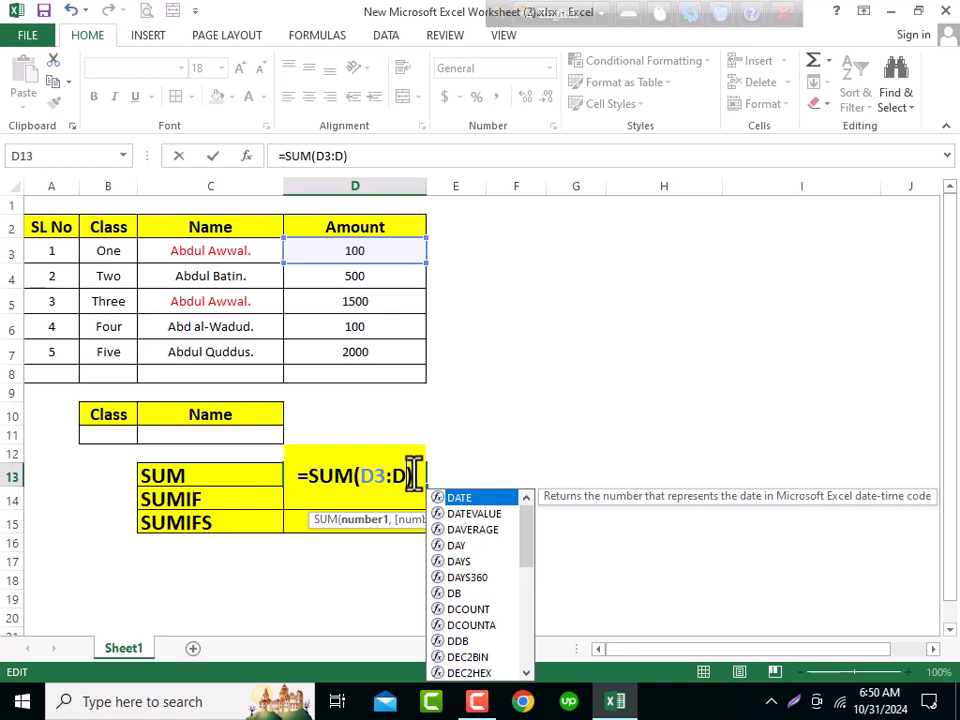
text(9)
key(Return)
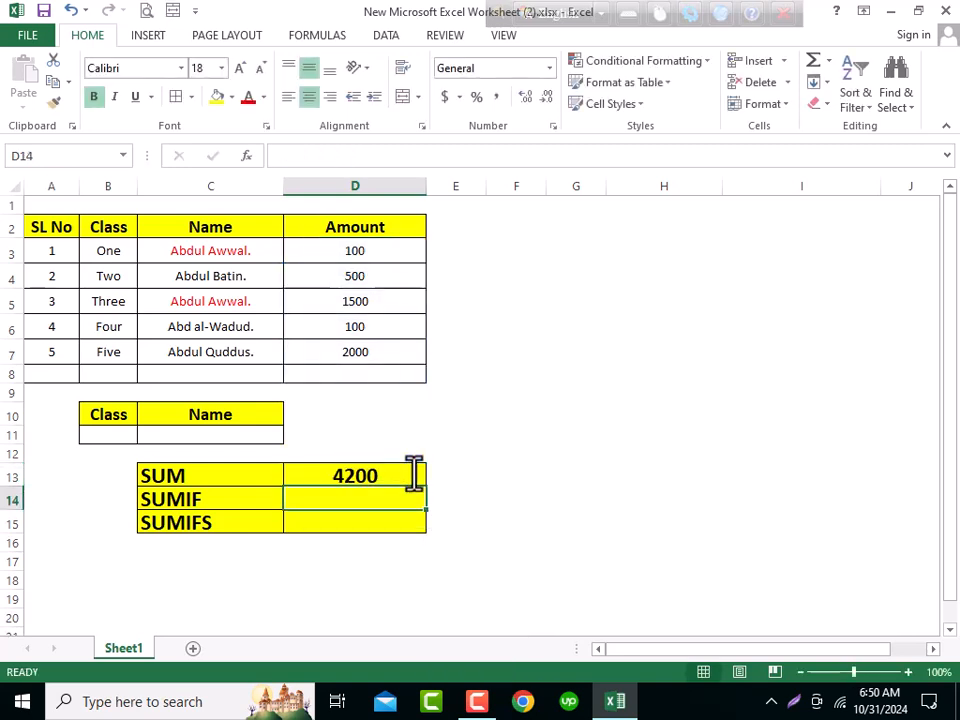
- Enter a SUM formula in D13 that totals the amounts in D3:D8
click(378, 476)
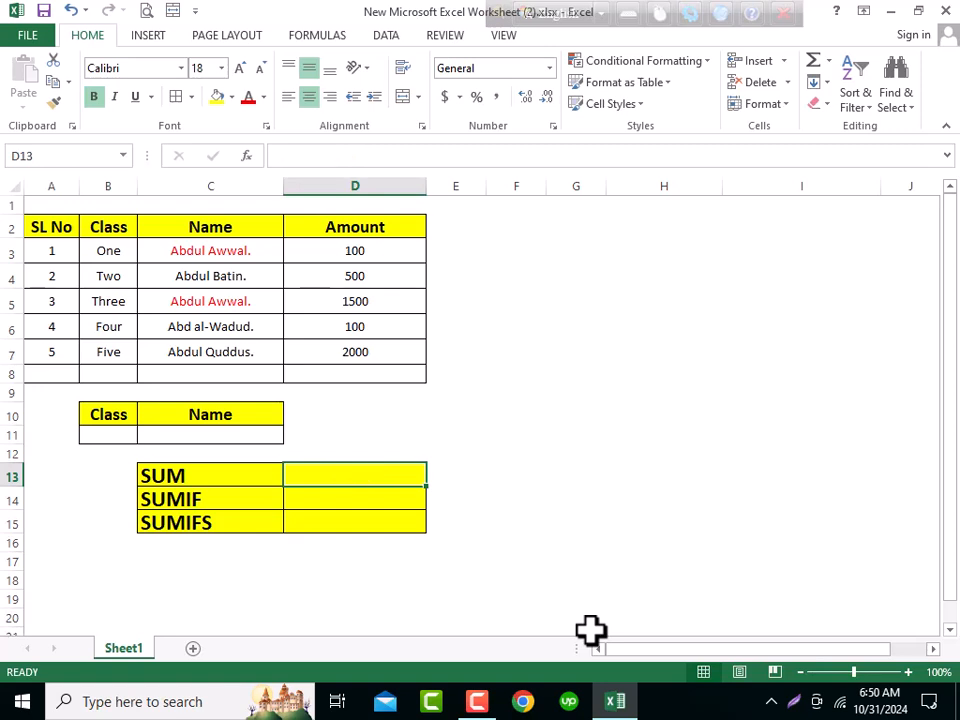
text(=sum)
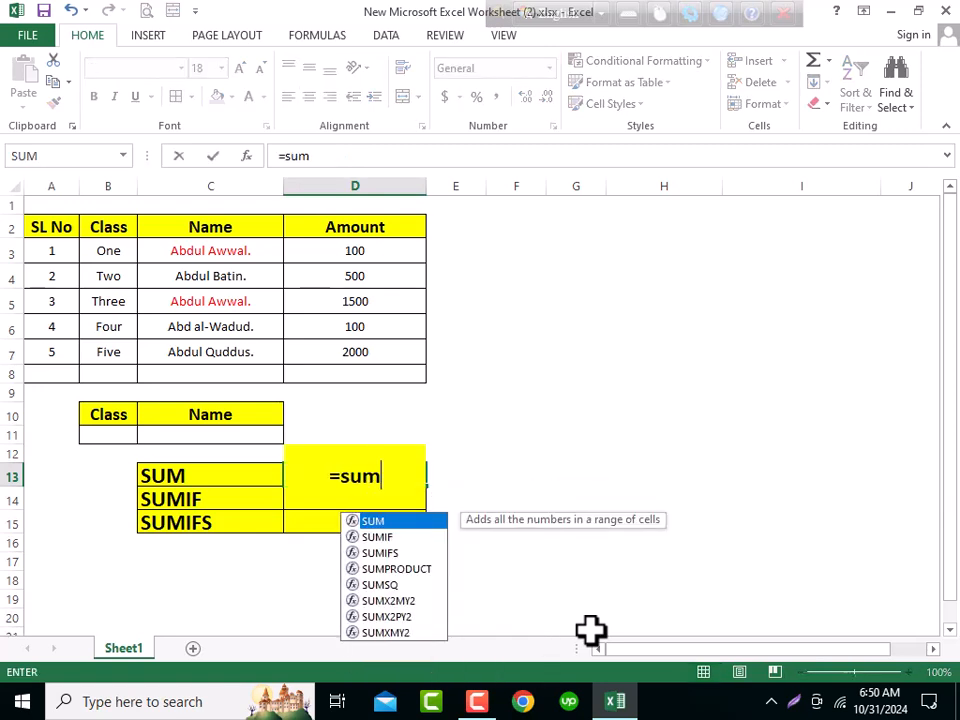
key(Tab)
drag(392, 252, 381, 370)
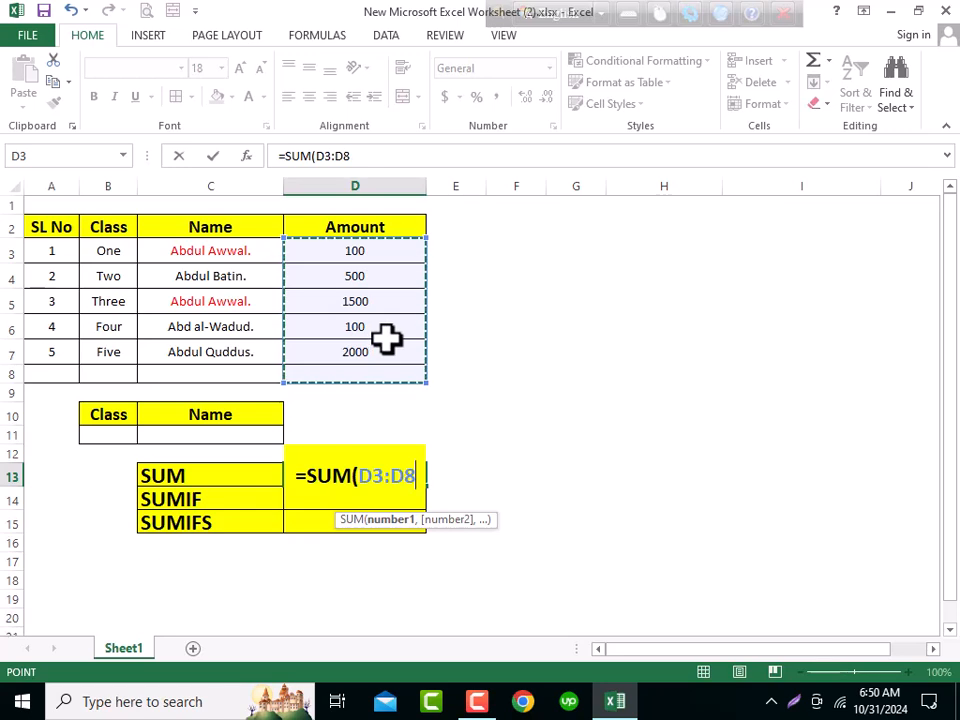
text())
key(Return)
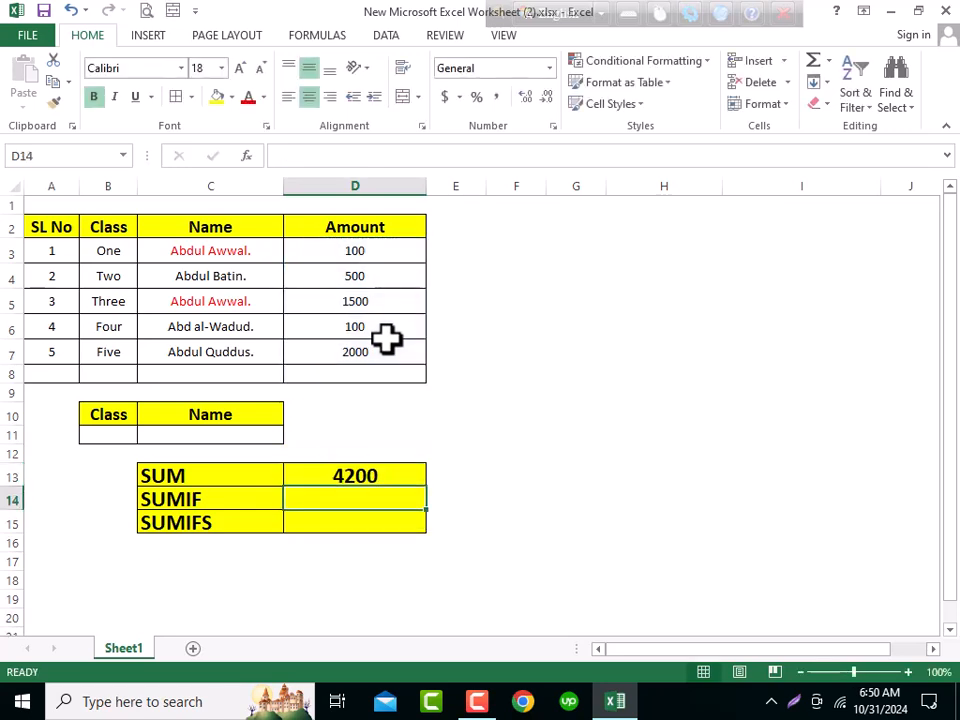
click(300, 474)
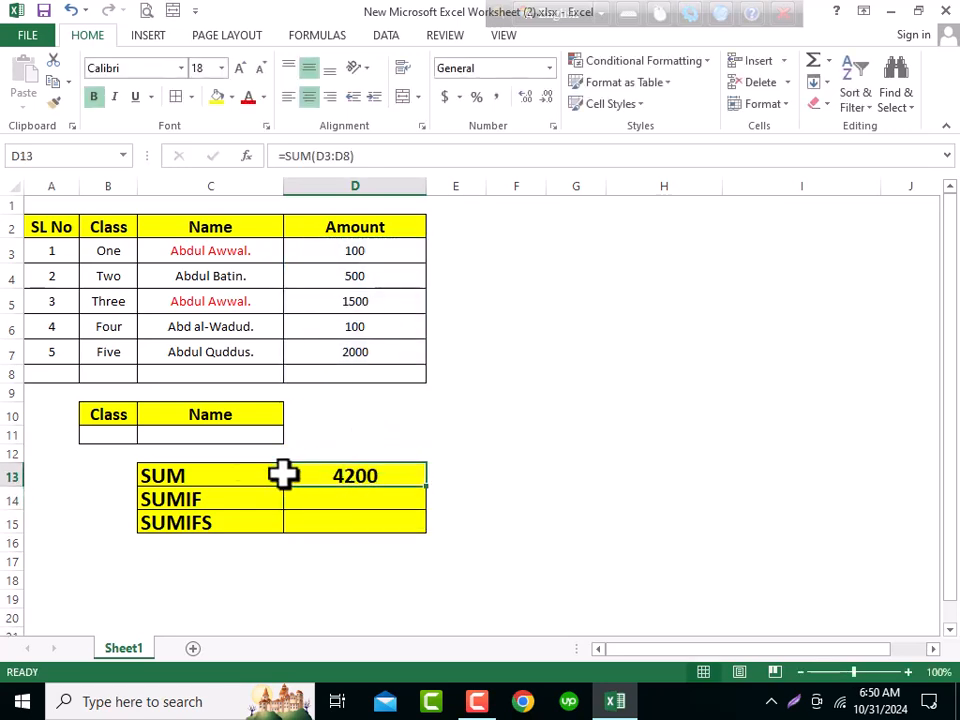
click(203, 482)
click(326, 476)
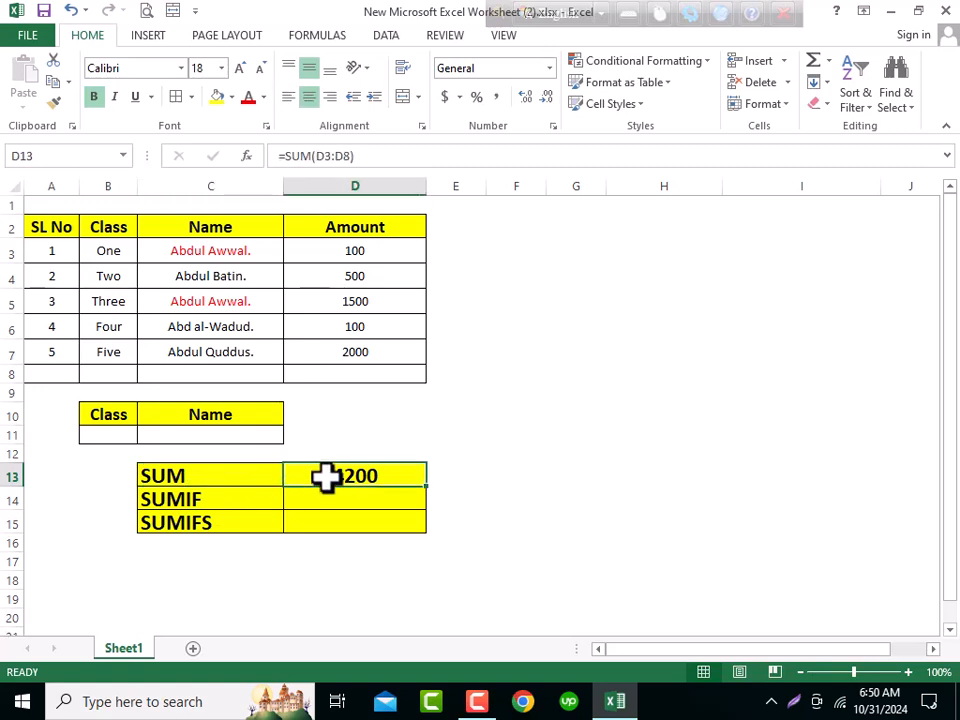
click(217, 497)
click(292, 497)
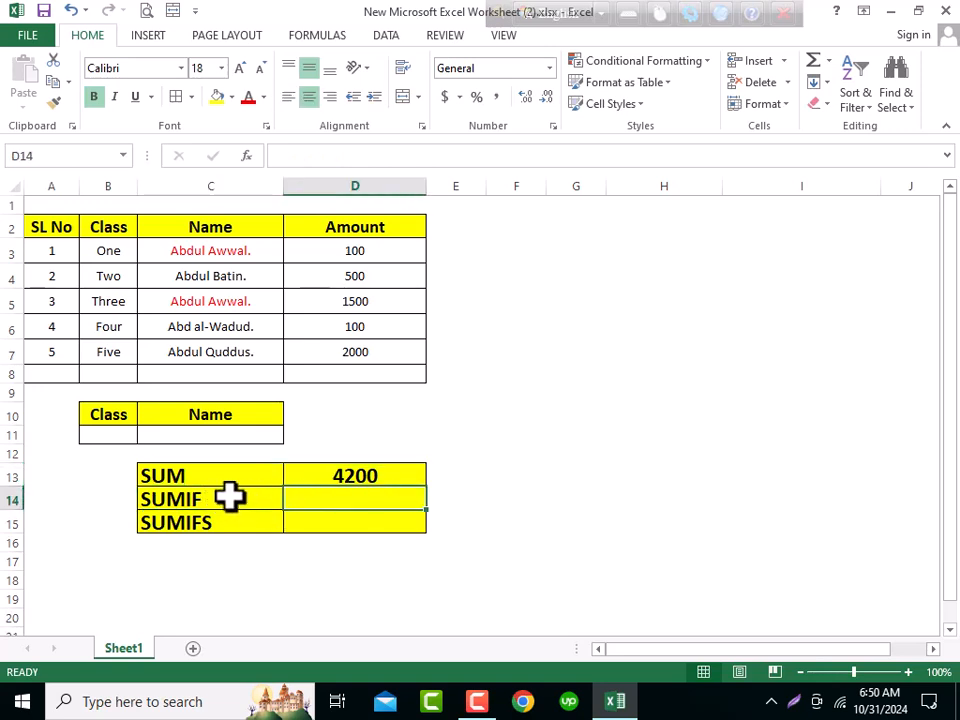
click(201, 526)
drag(207, 497, 204, 521)
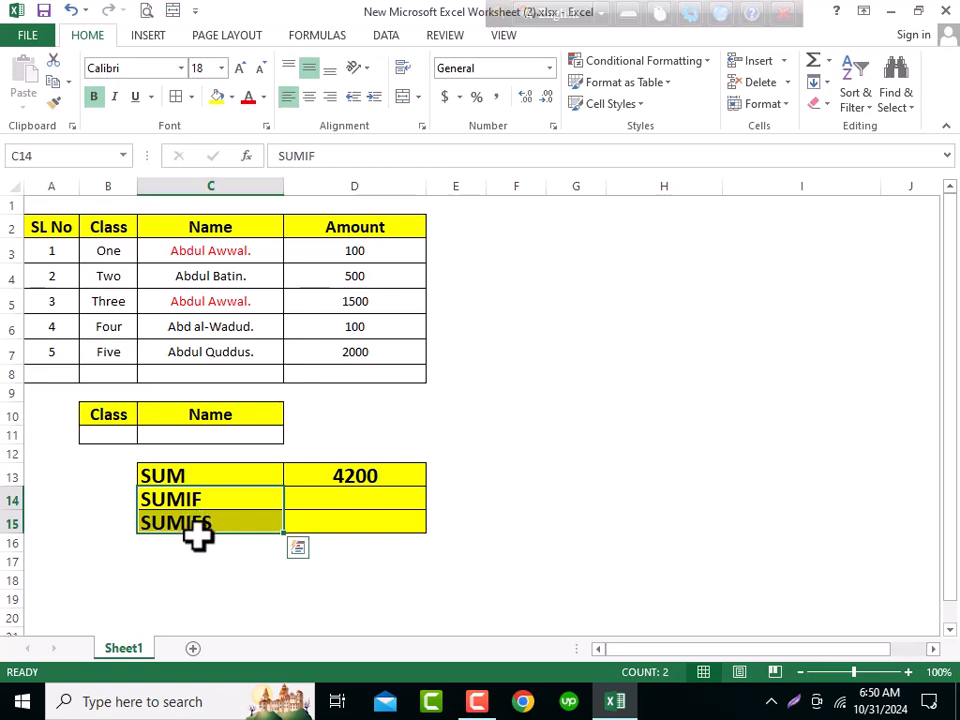
click(208, 498)
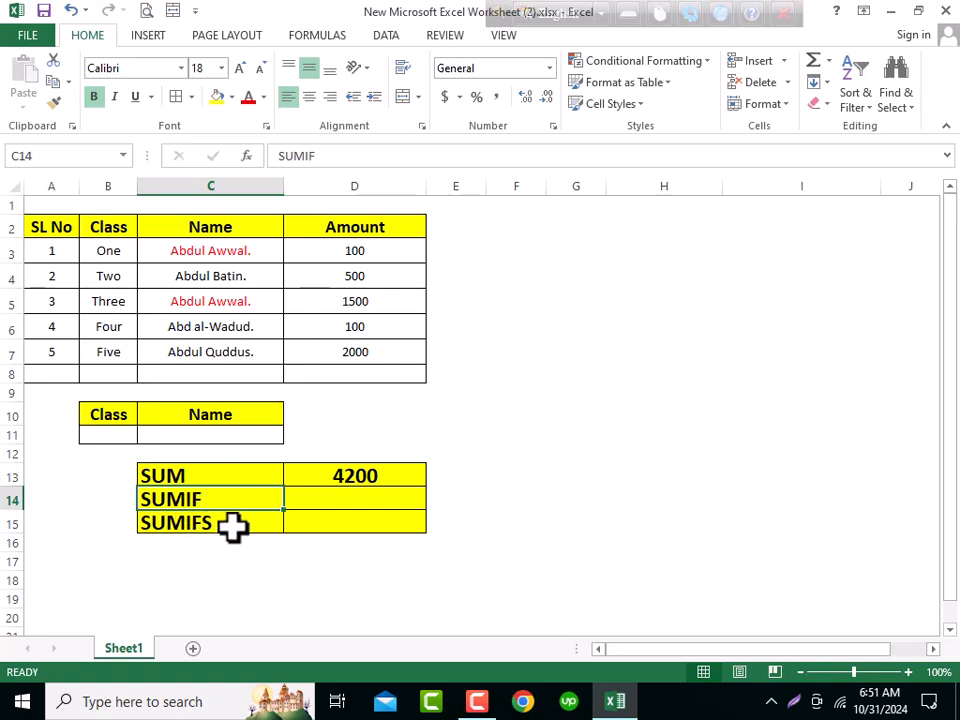
click(233, 528)
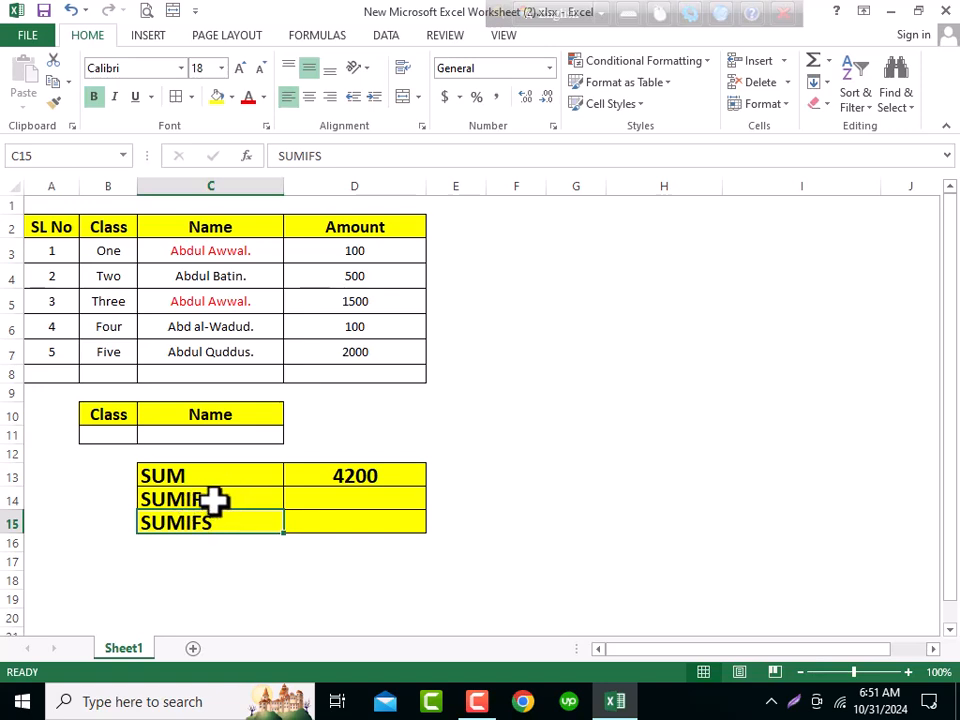
click(214, 500)
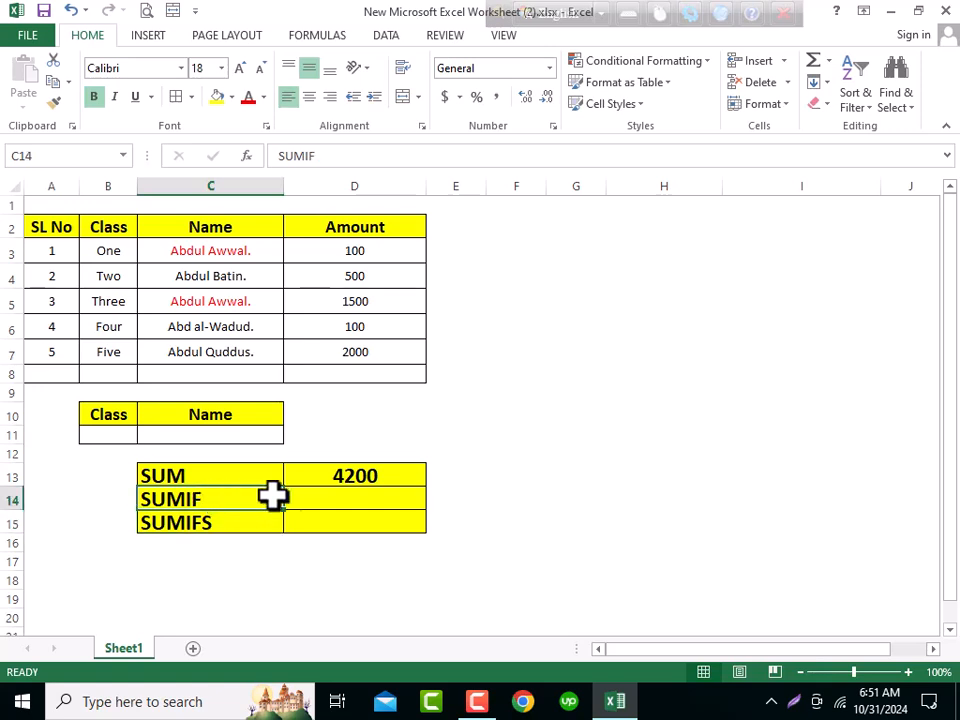
click(315, 495)
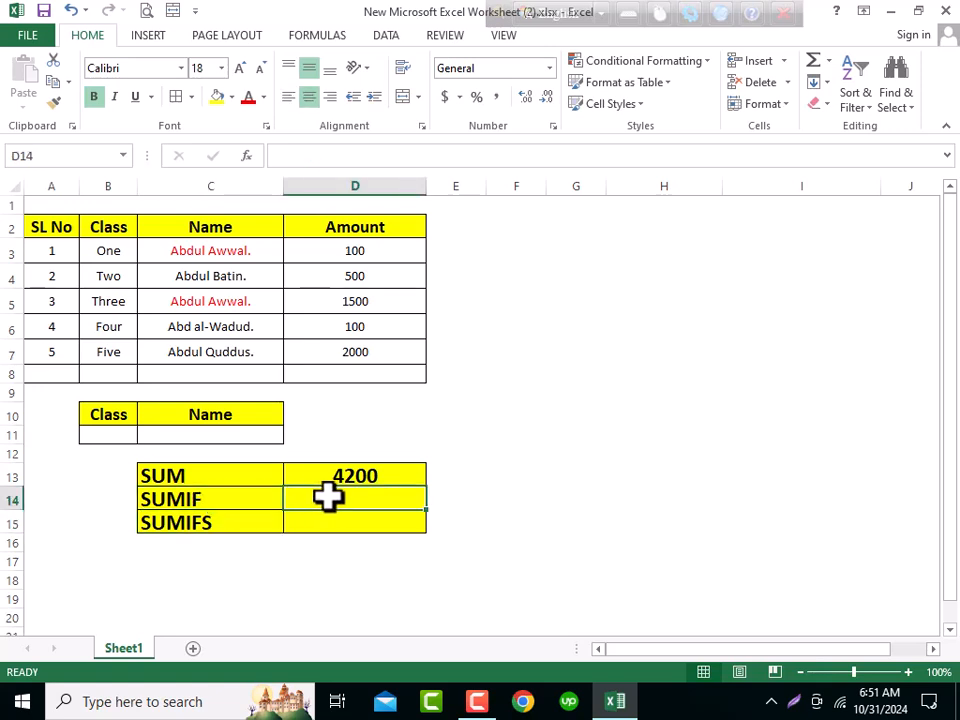
text(=)
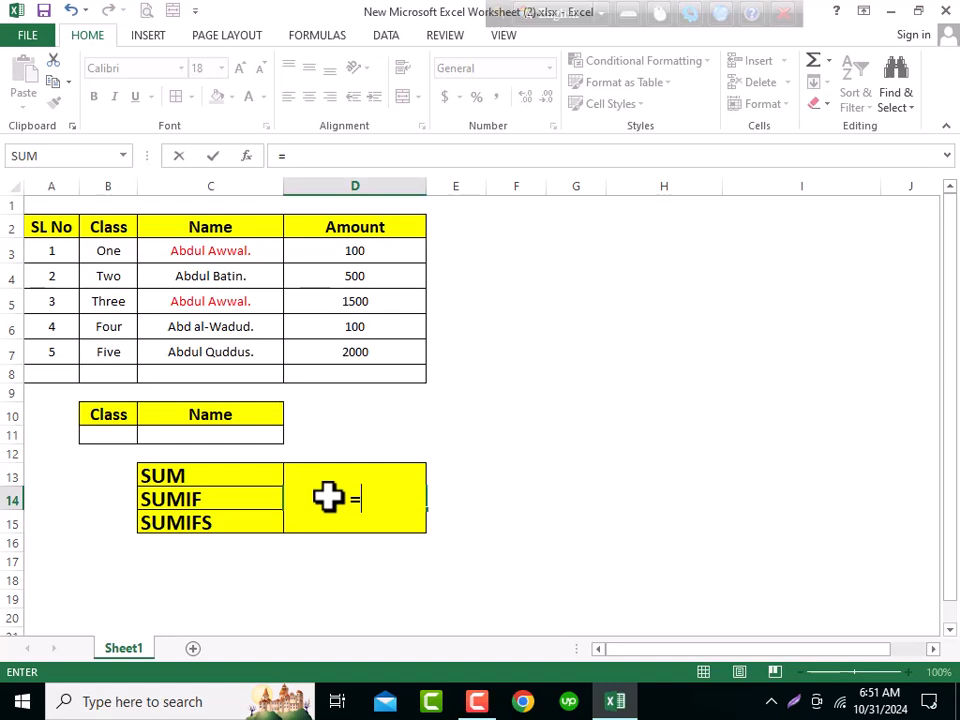
text(sum)
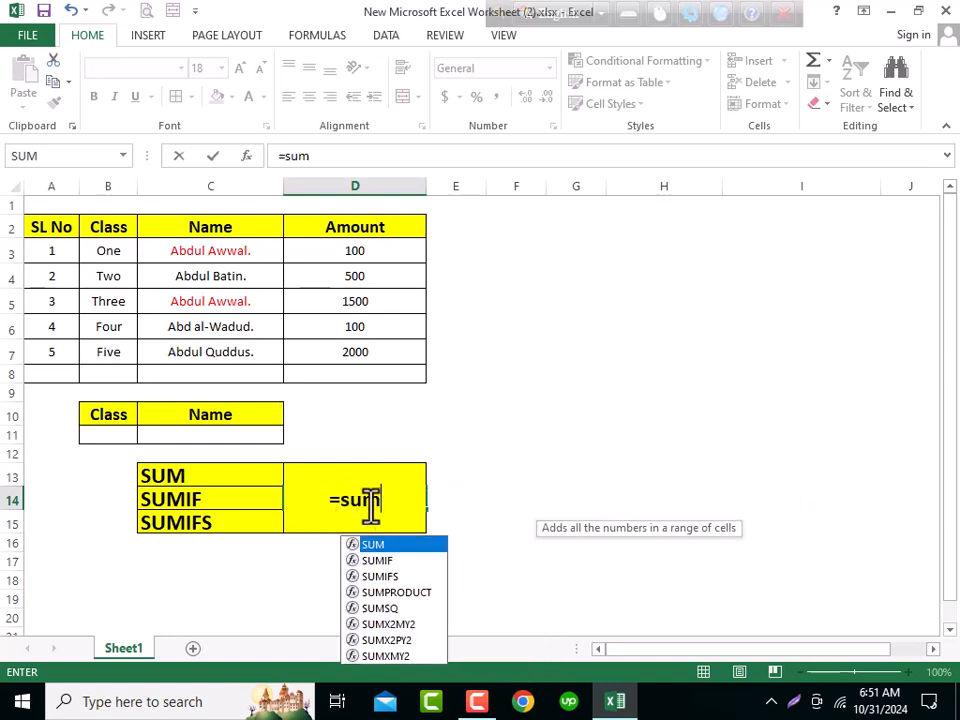
click(377, 563)
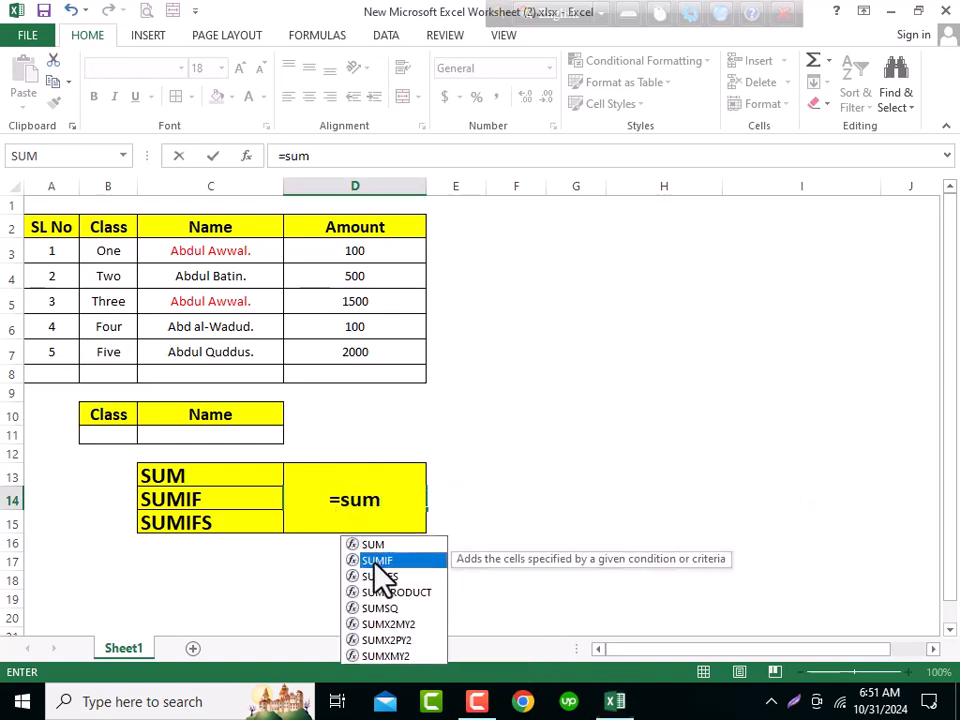
double_click(377, 561)
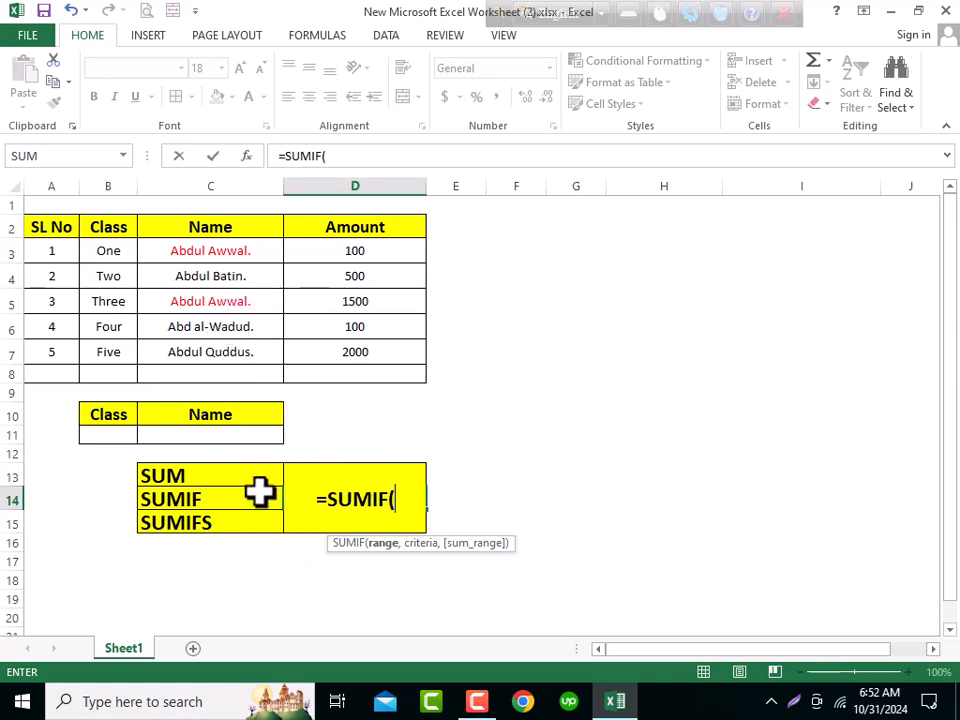
key(Escape)
click(221, 253)
key(ctrl+c)
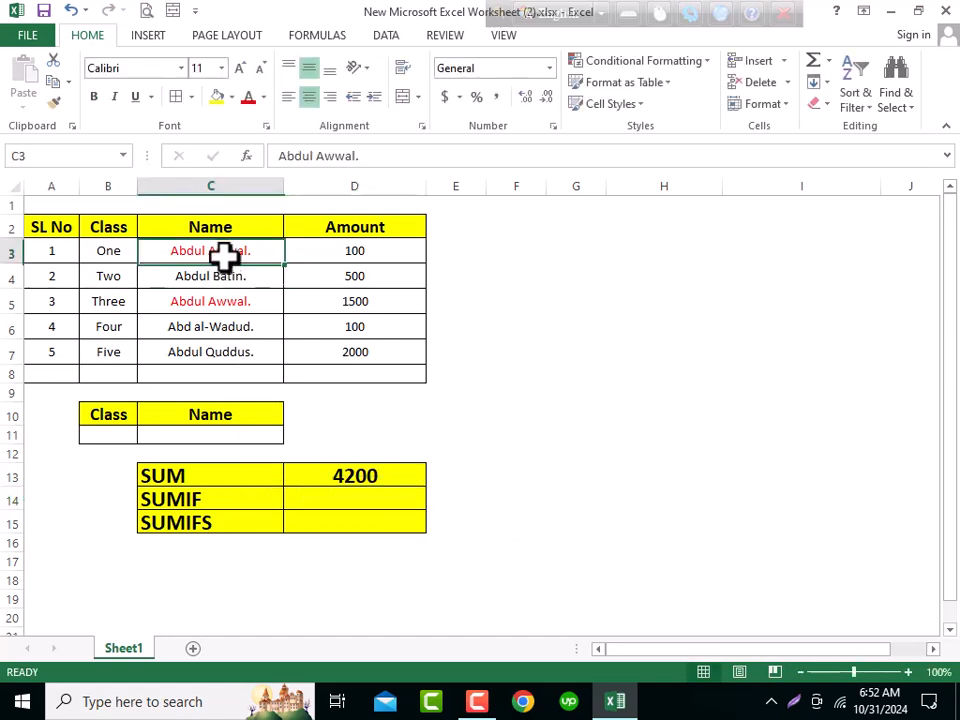
right_click(216, 435)
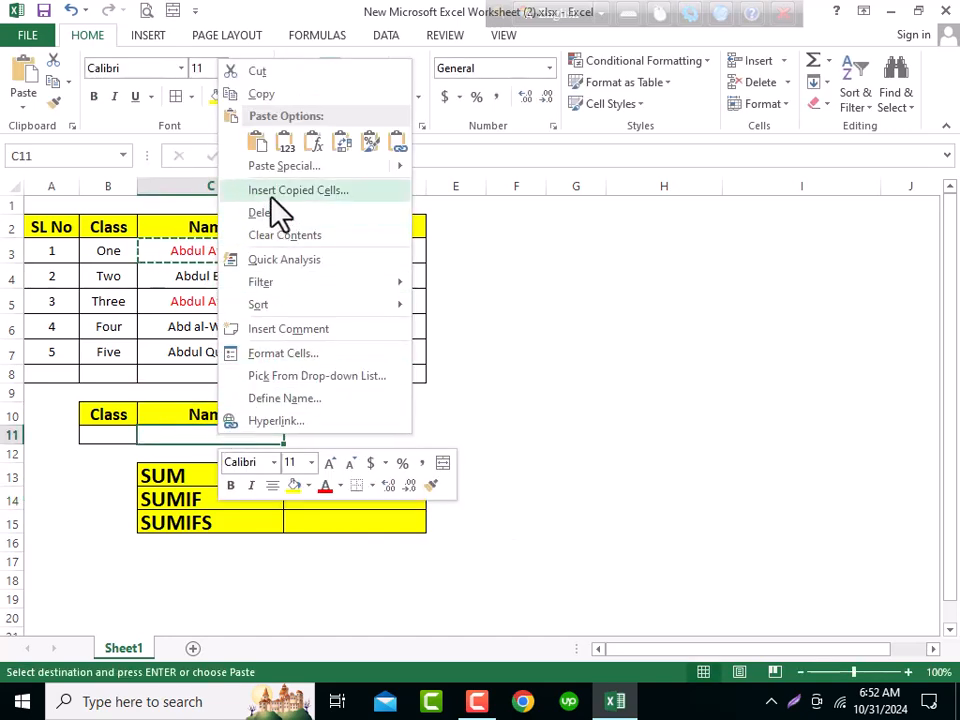
click(287, 145)
click(209, 255)
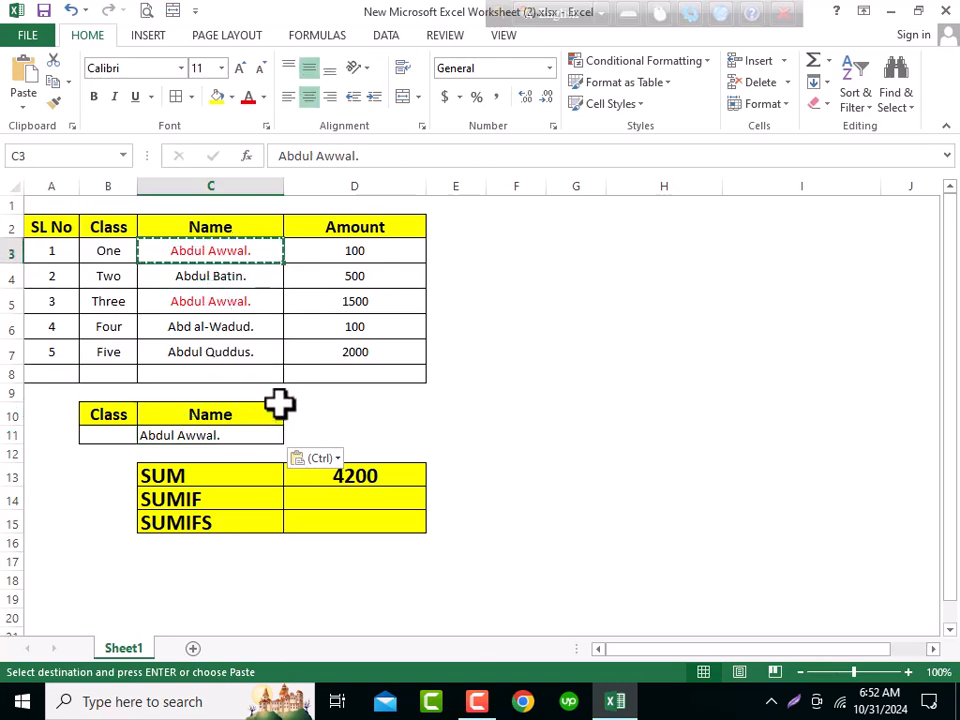
click(314, 436)
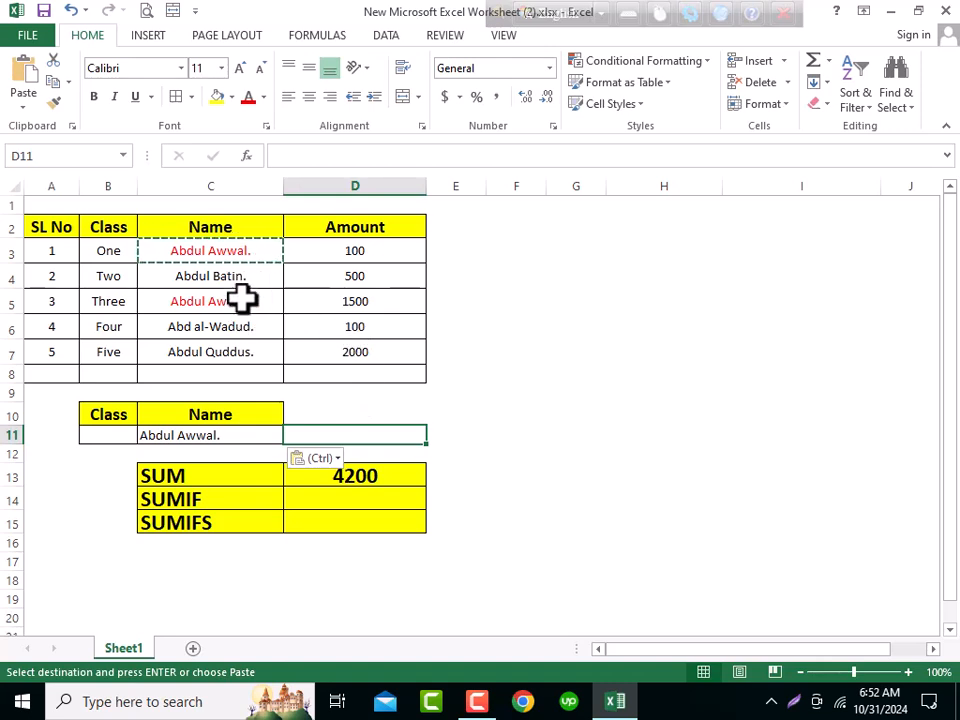
click(233, 251)
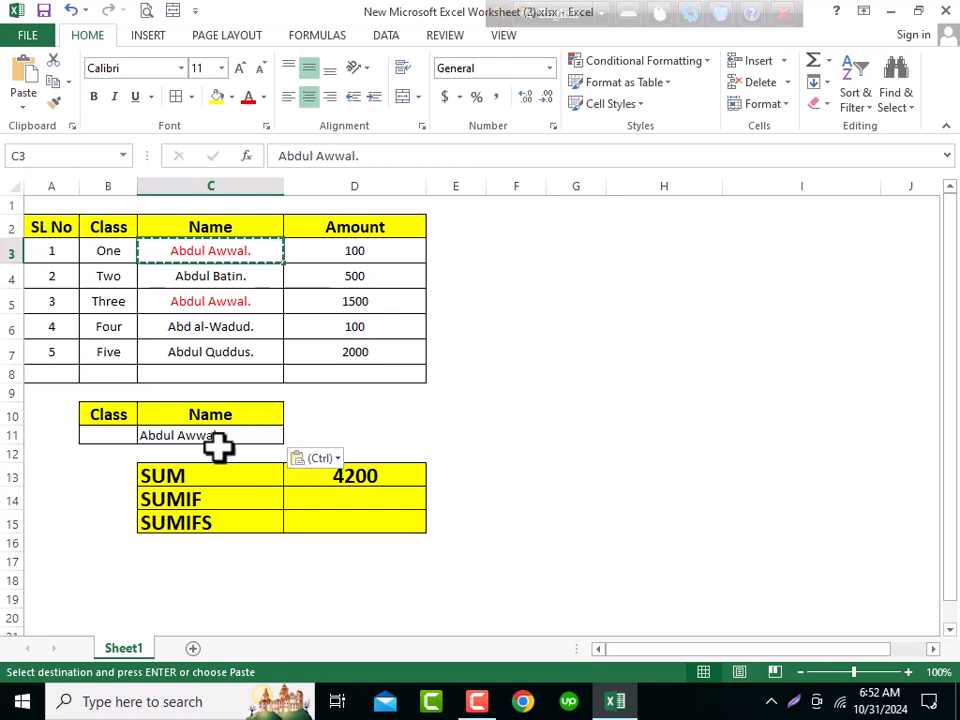
- Start a SUMIF formula in D14 of the summary table
click(331, 433)
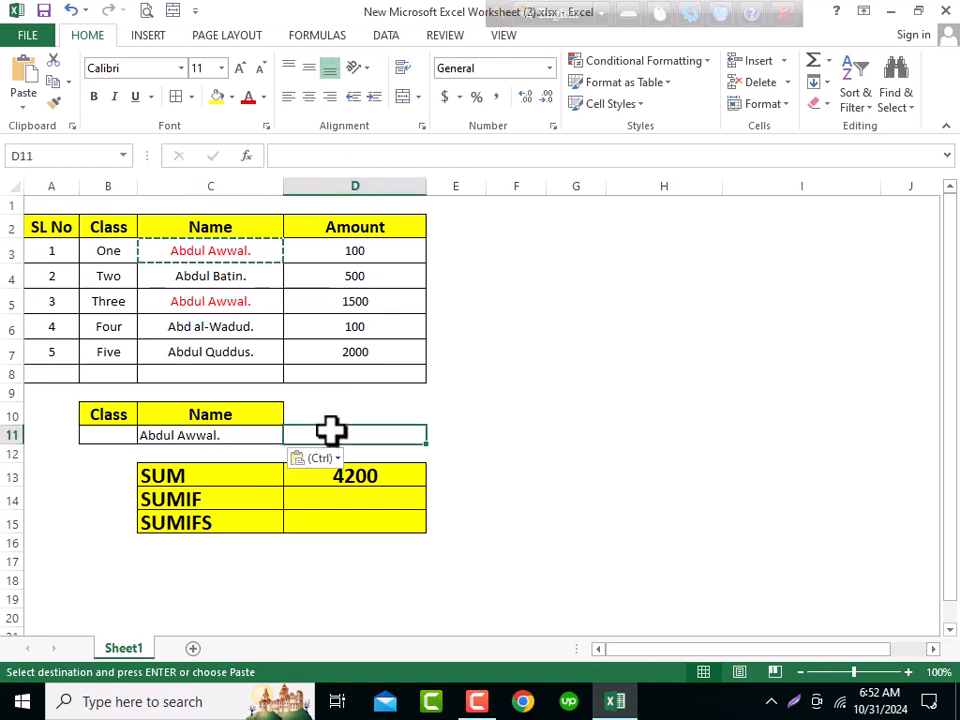
drag(356, 248, 371, 354)
click(379, 478)
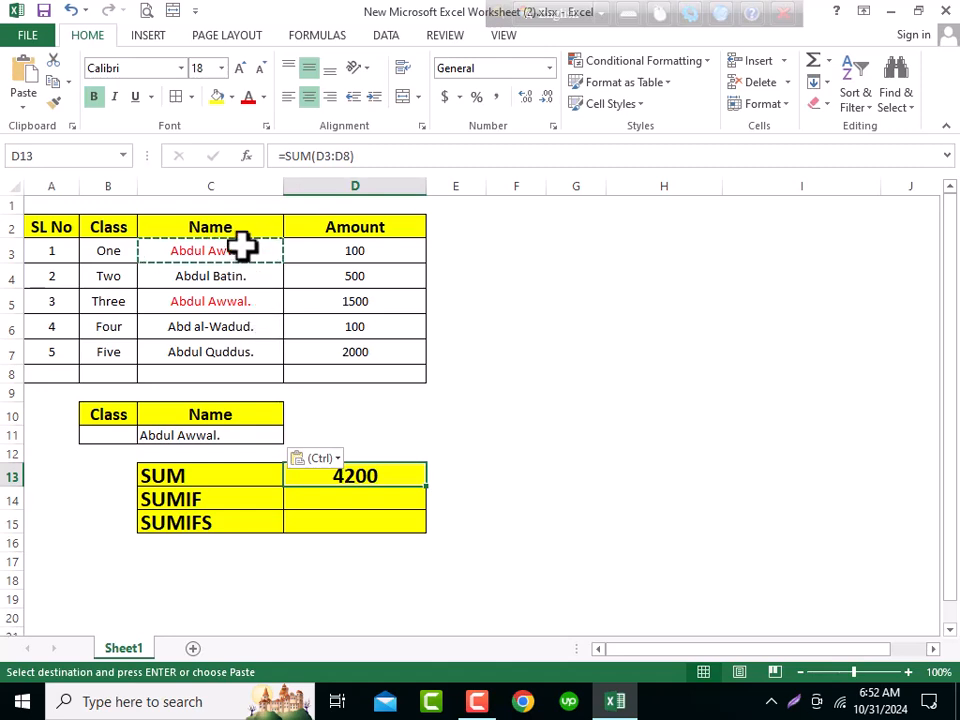
click(336, 432)
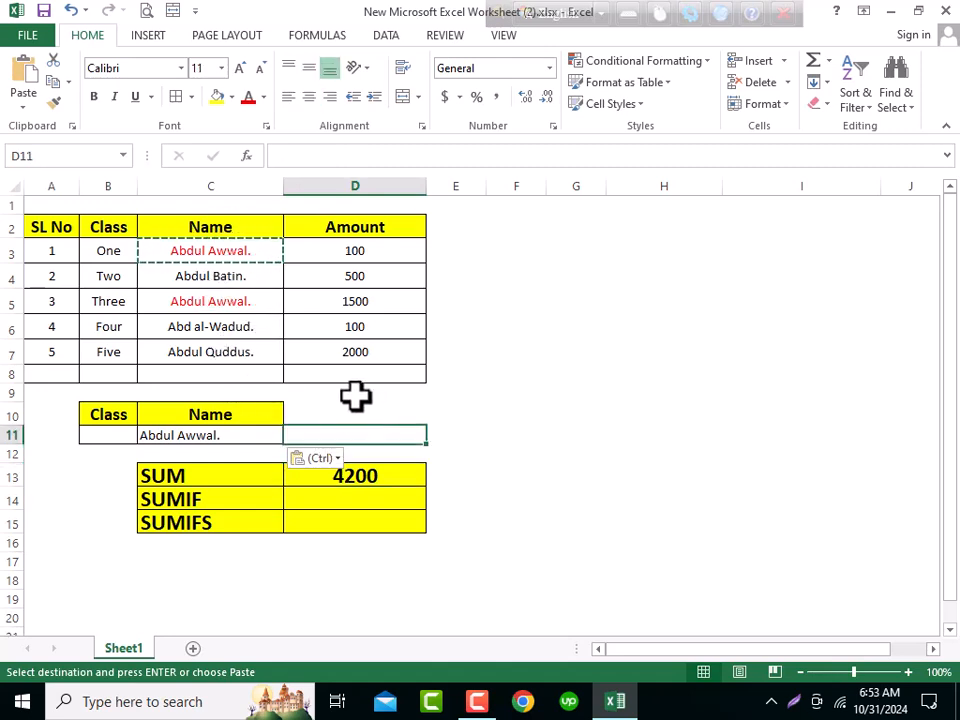
click(207, 497)
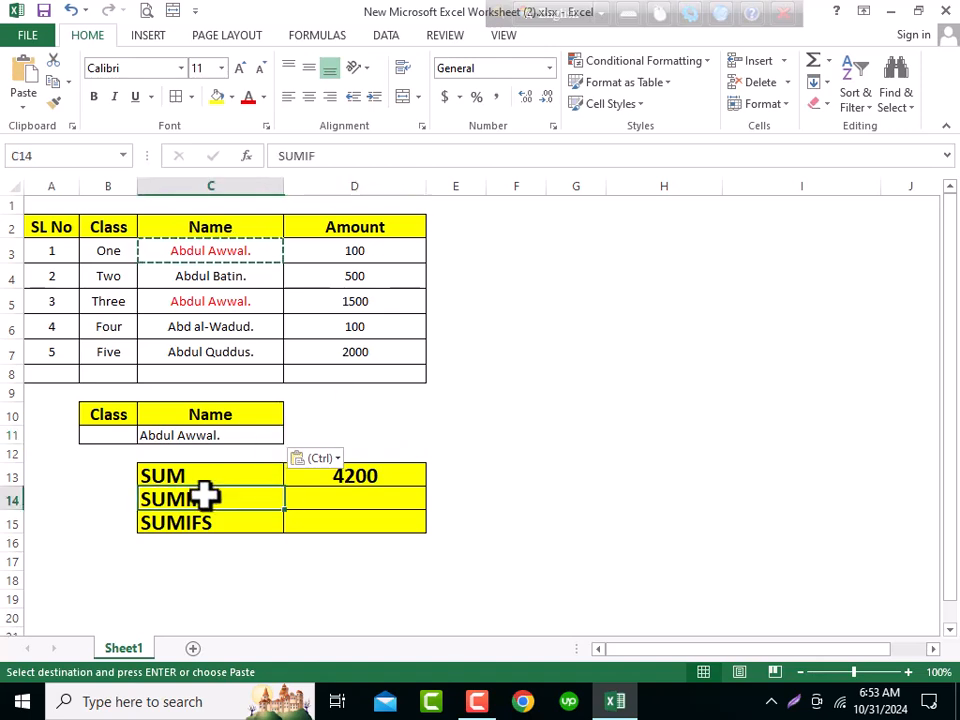
click(340, 500)
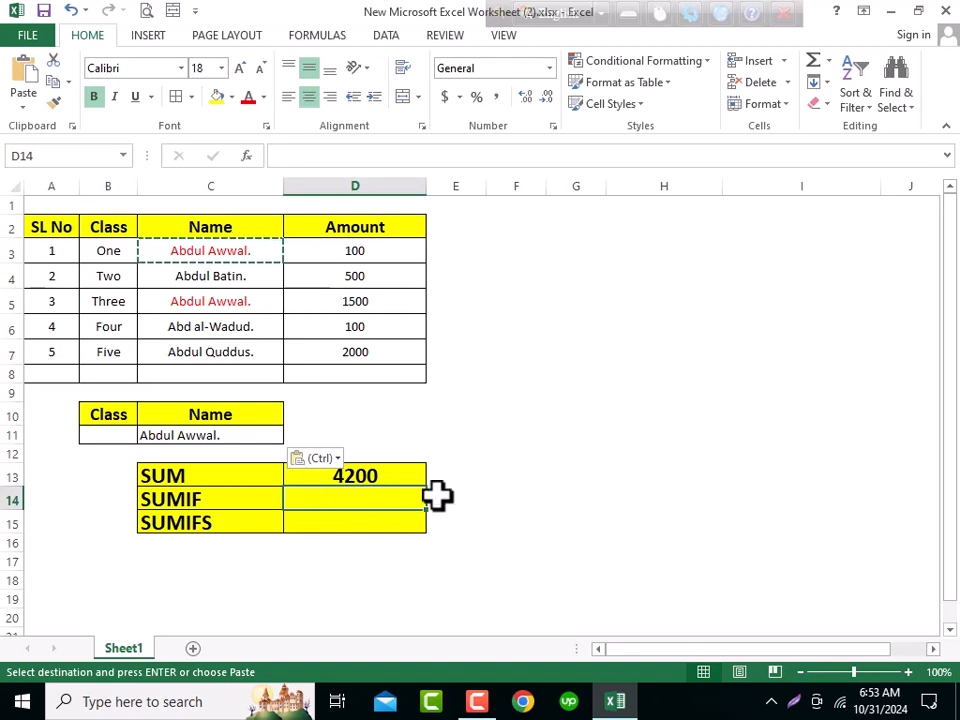
text(=sum)
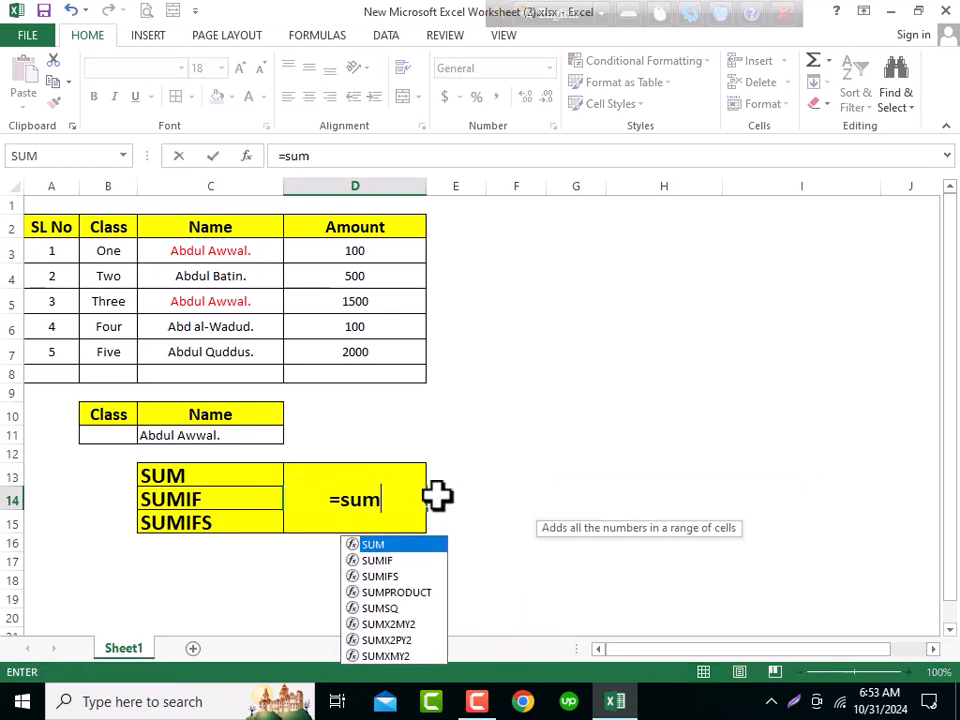
key(Down)
key(Tab)
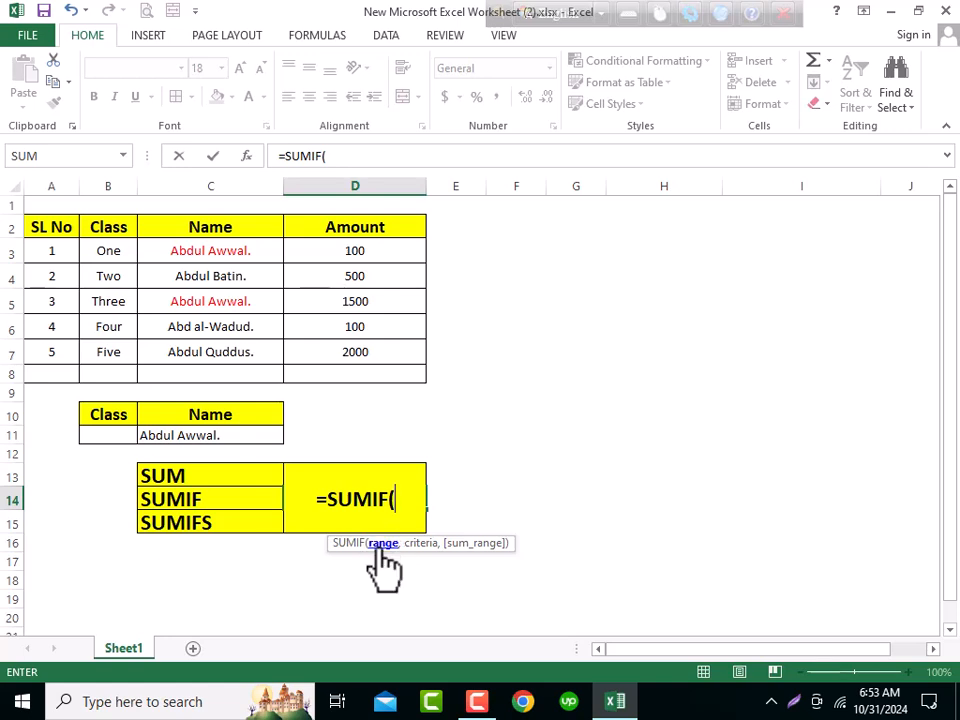
- Complete the SUMIF in D14 with range C3:C8, criterion C11 and sum range D3:D8
drag(220, 245, 190, 375)
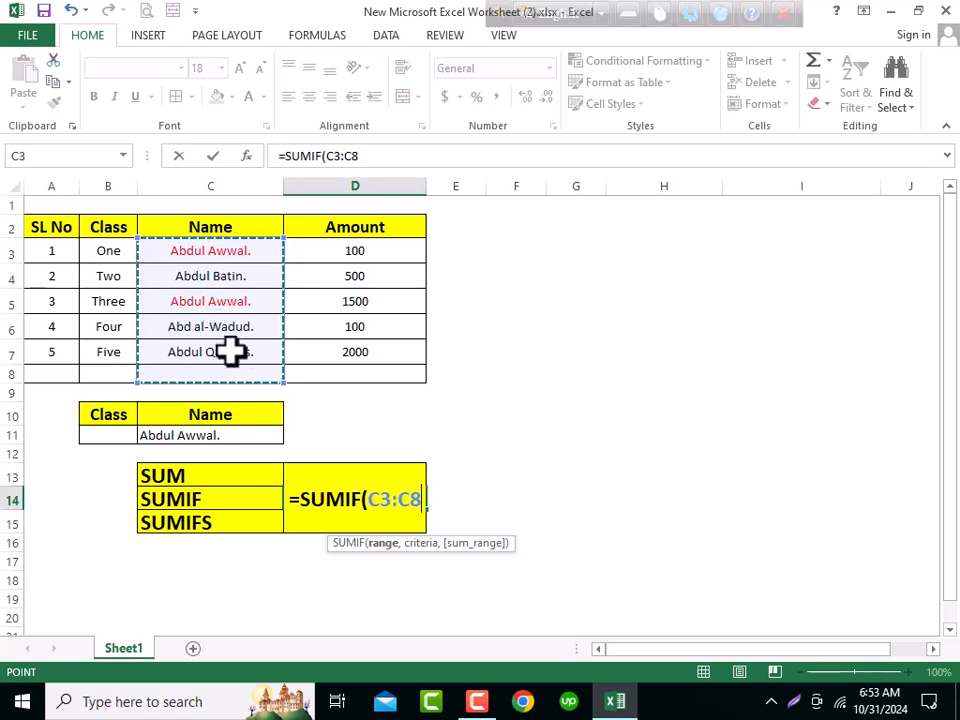
text(,)
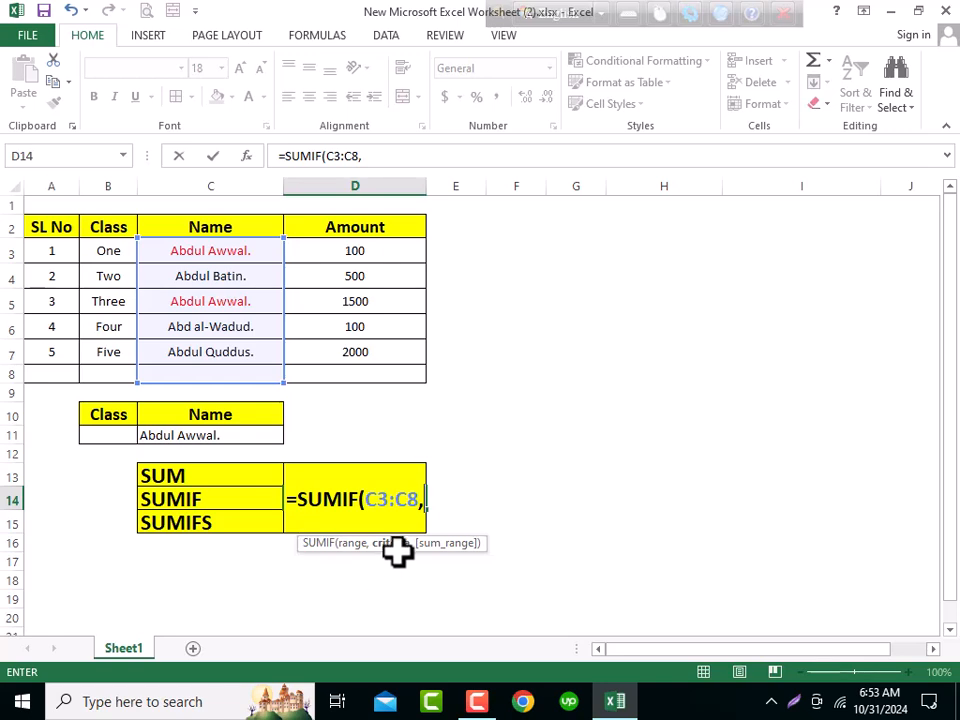
click(195, 434)
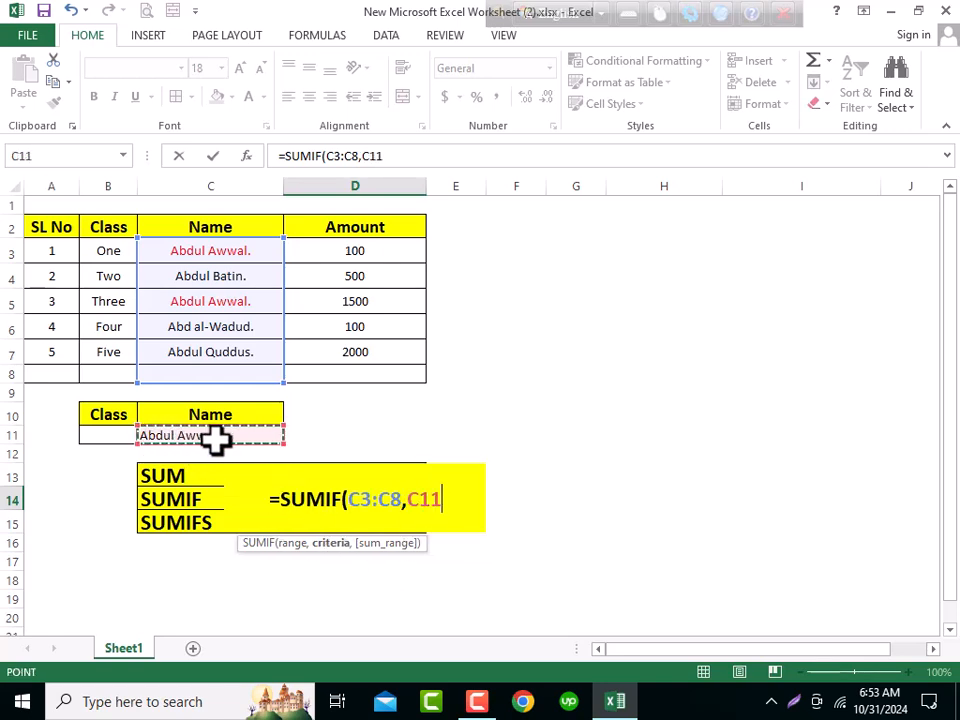
text(,)
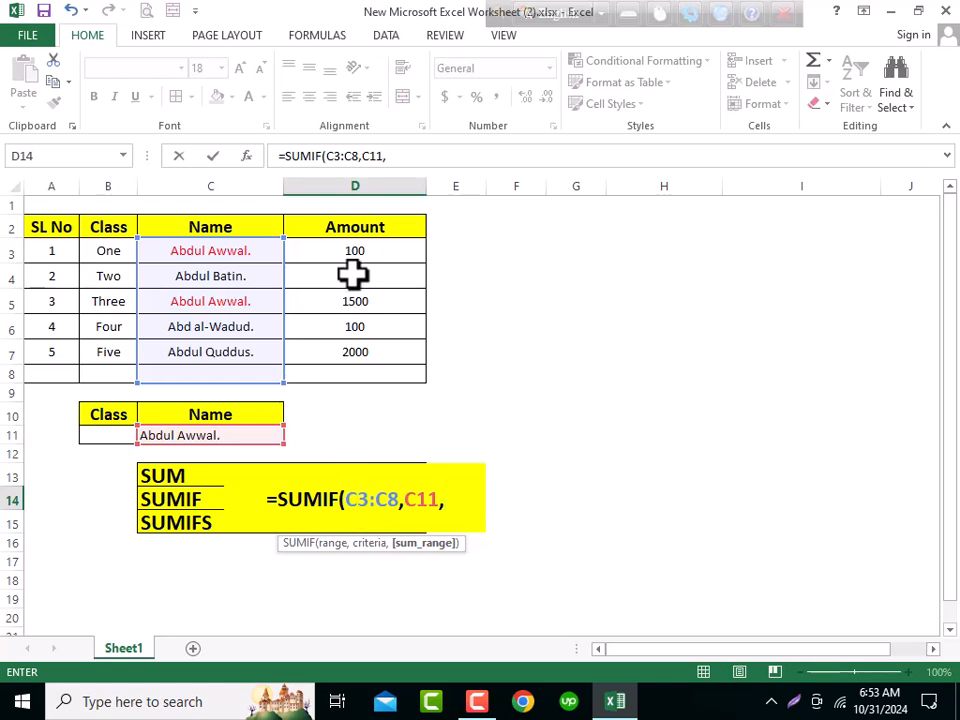
drag(333, 248, 337, 377)
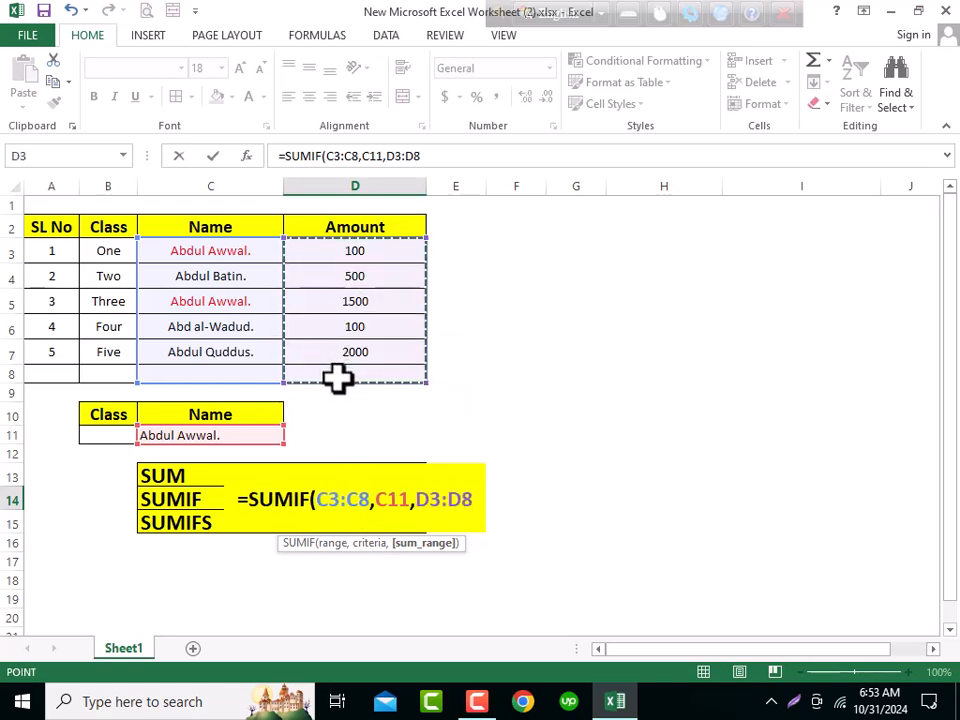
text())
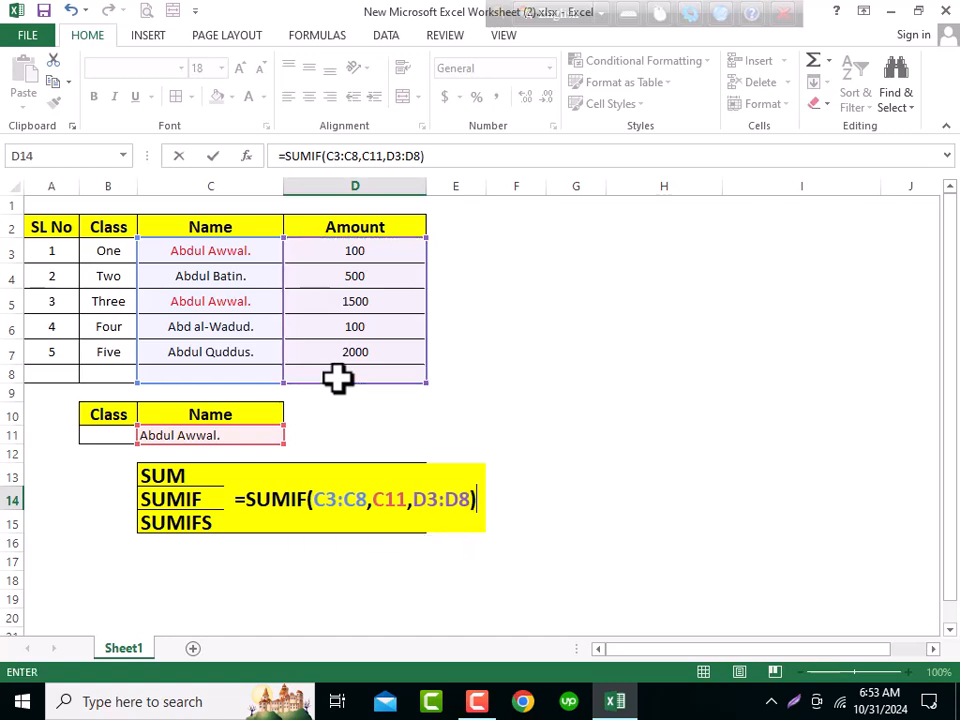
key(Return)
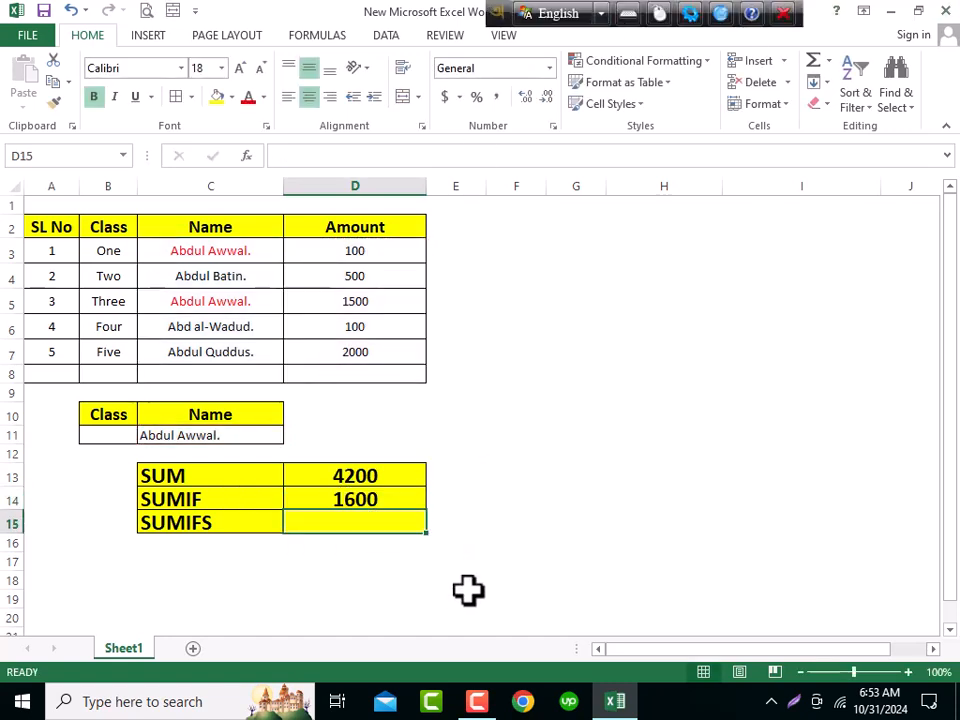
click(363, 503)
double_click(363, 503)
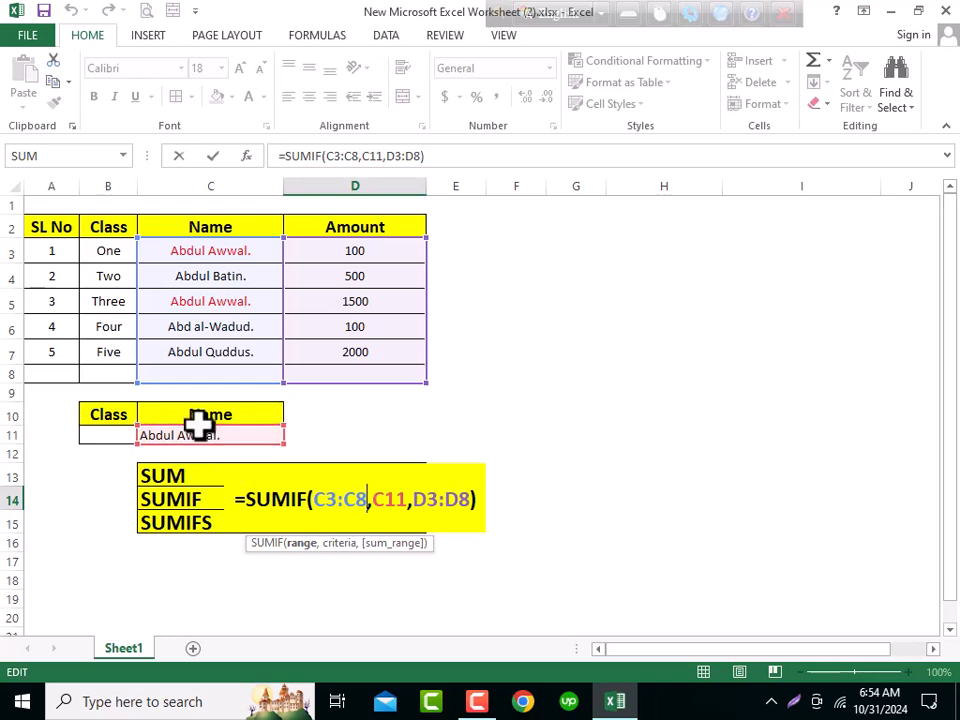
key(ctrl+Return)
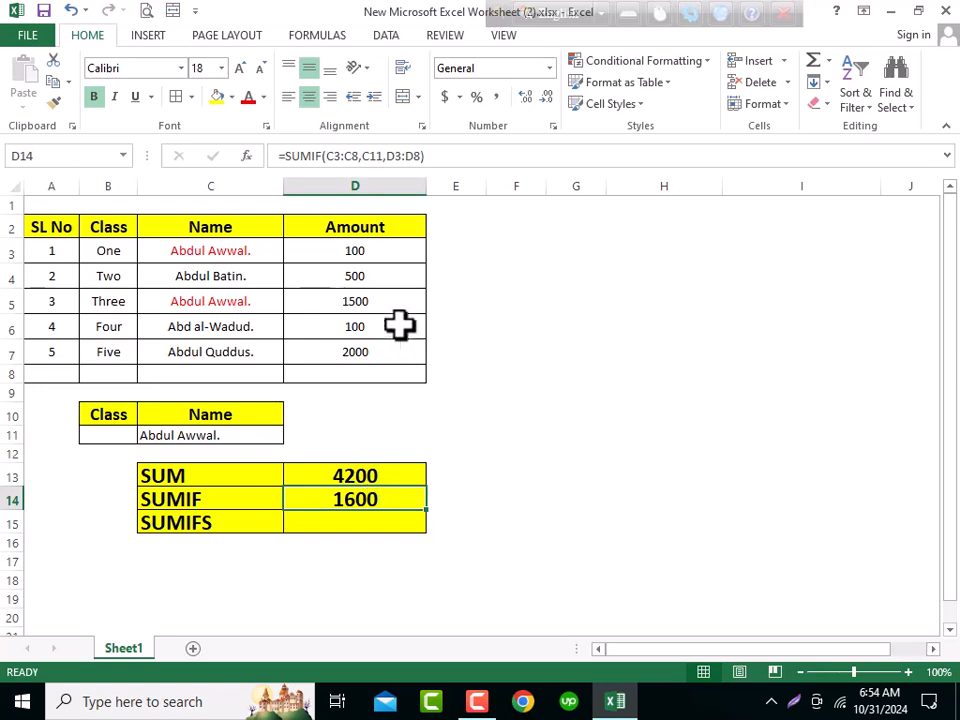
click(354, 253)
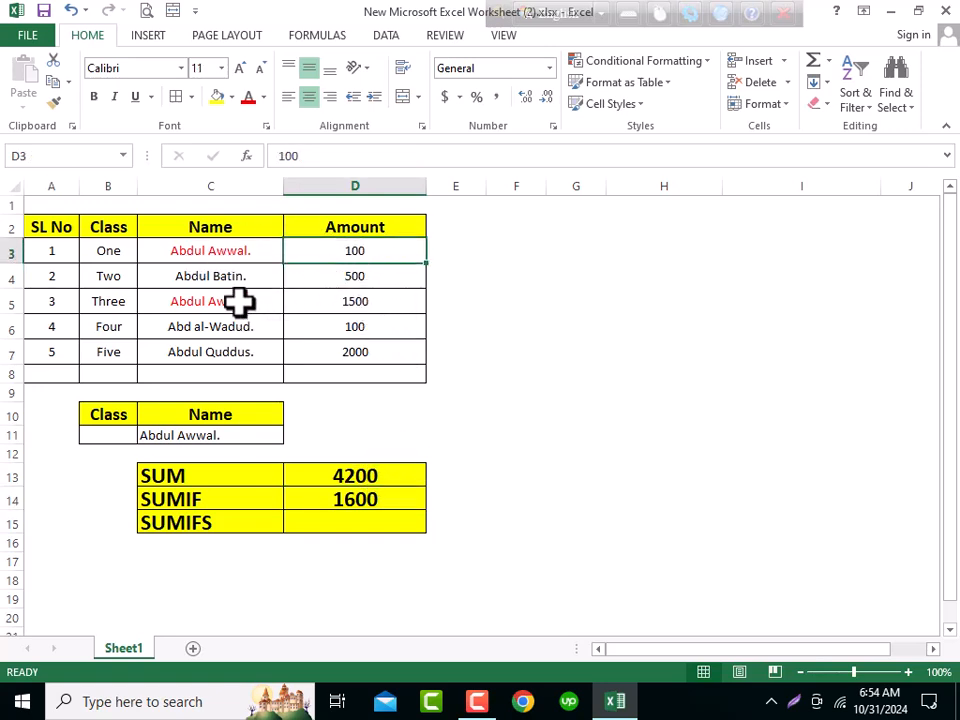
click(355, 300)
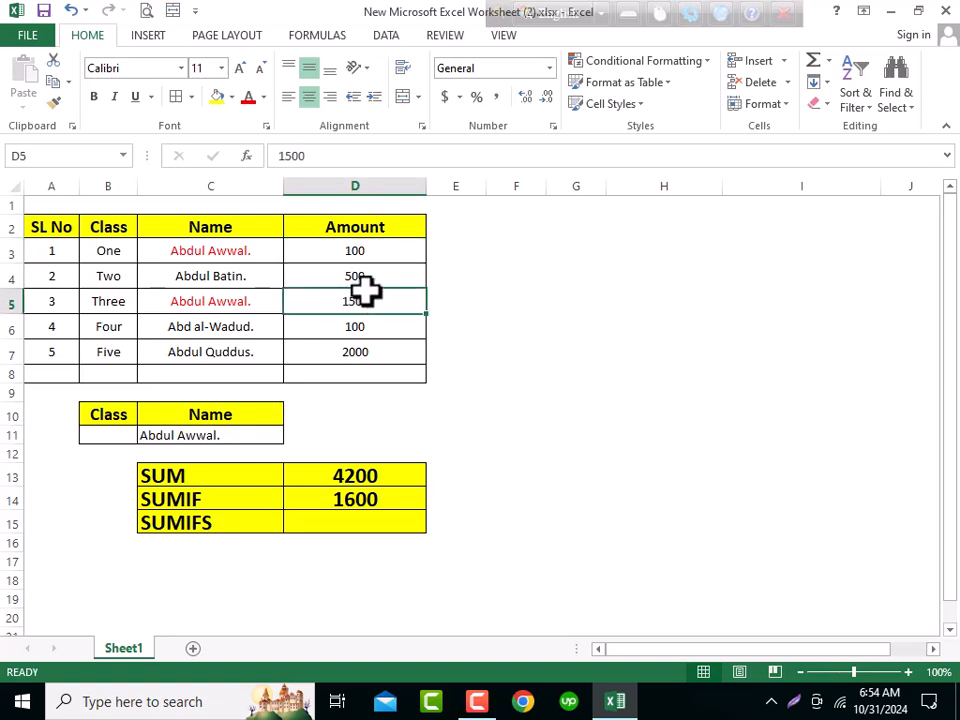
ctrl+click(355, 253)
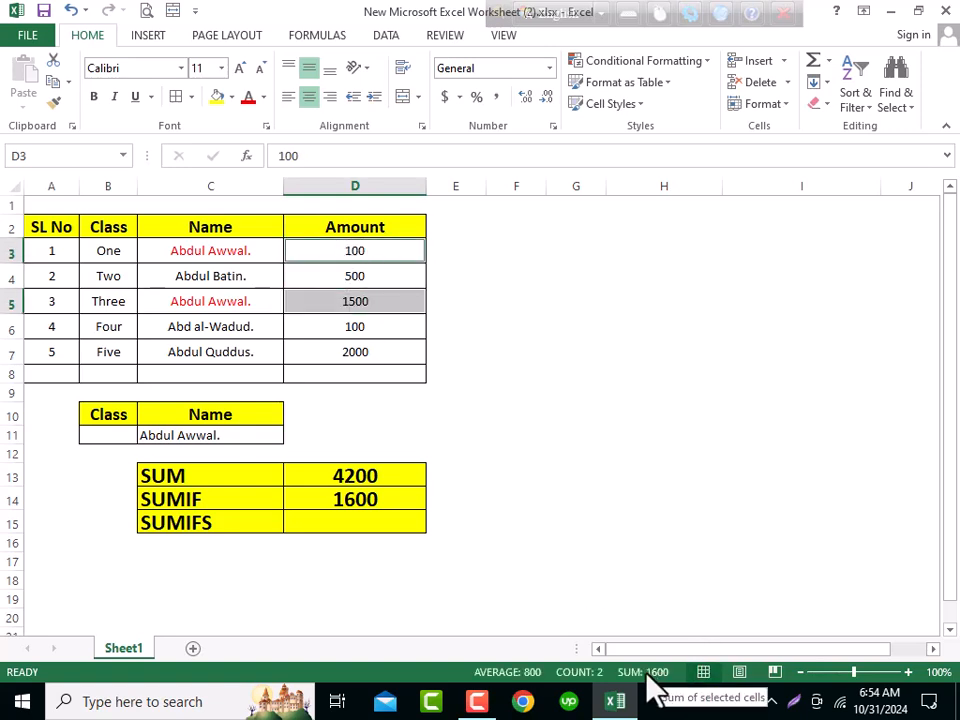
click(383, 500)
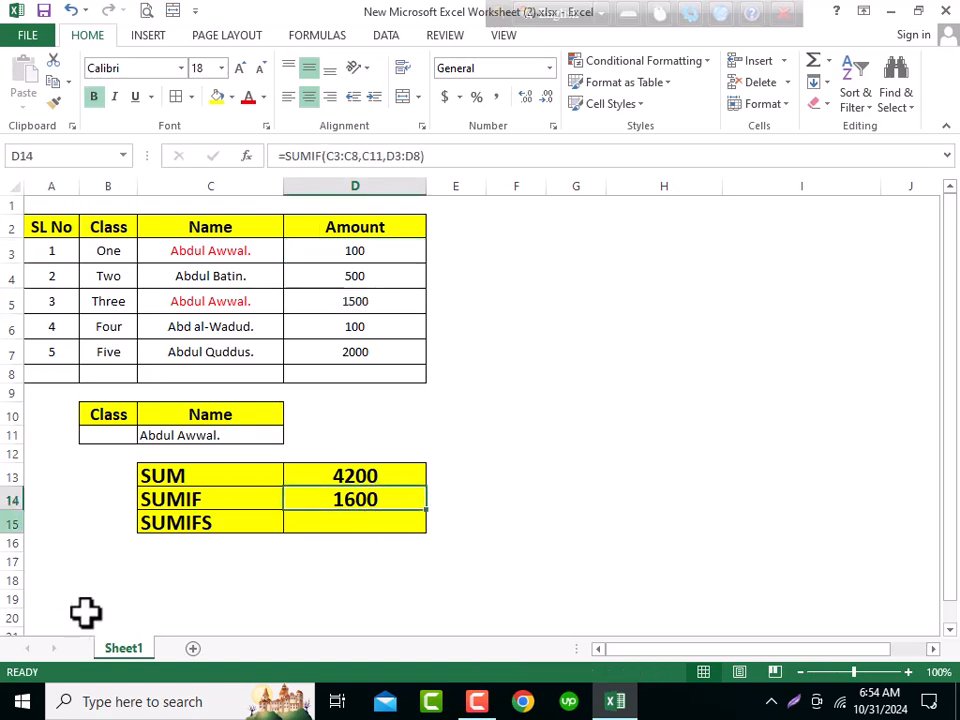
- Copy the name Abd al-Wadud. from C6 into the criteria cell C11
click(228, 320)
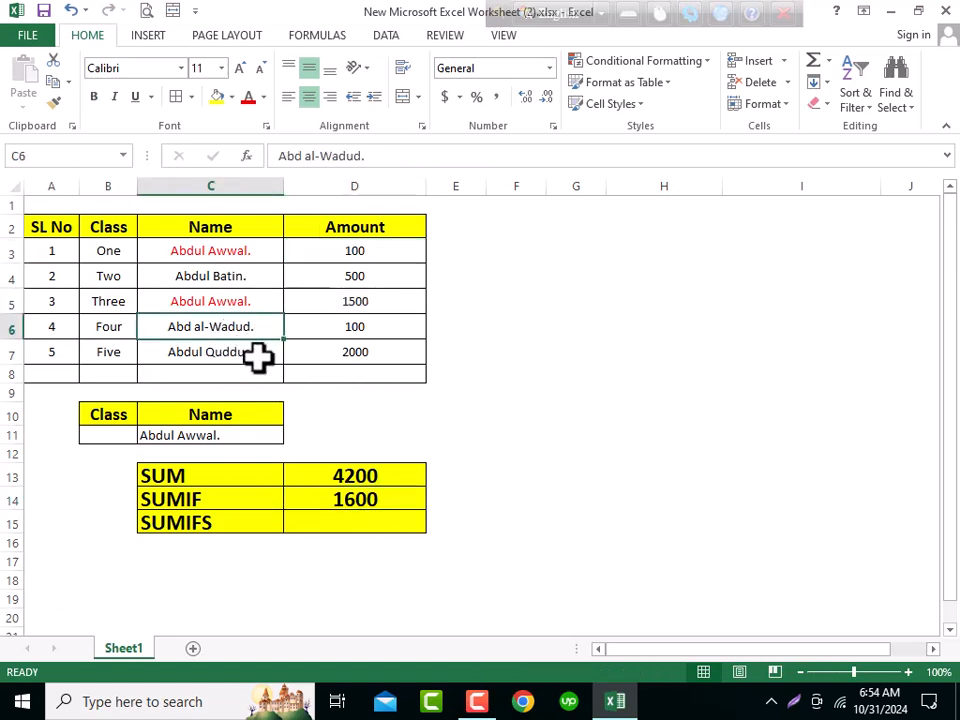
key(ctrl+c)
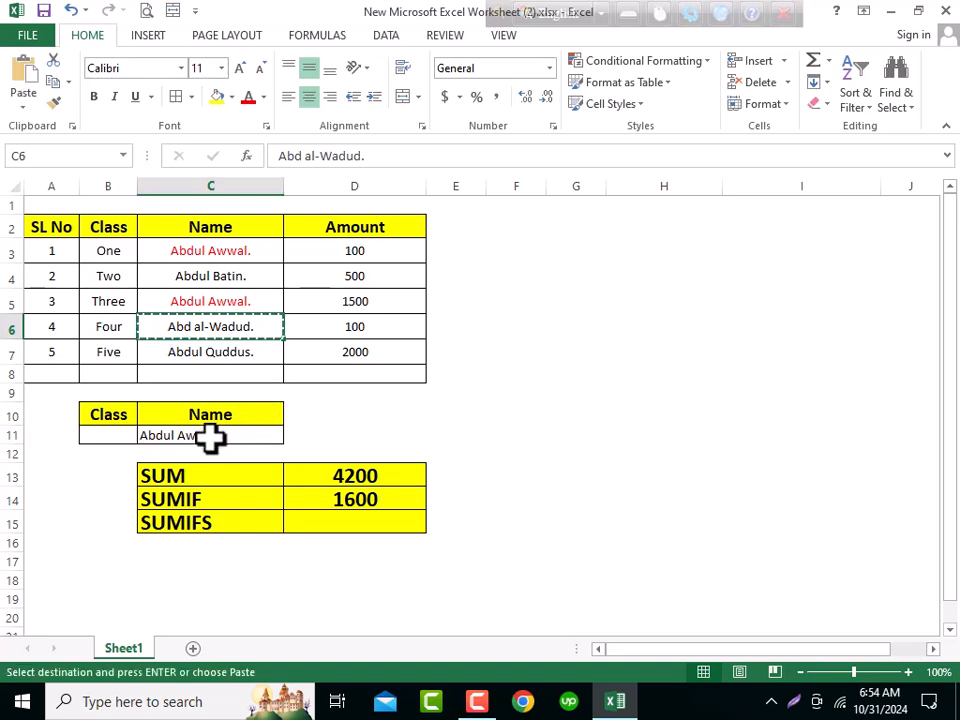
right_click(210, 437)
click(268, 150)
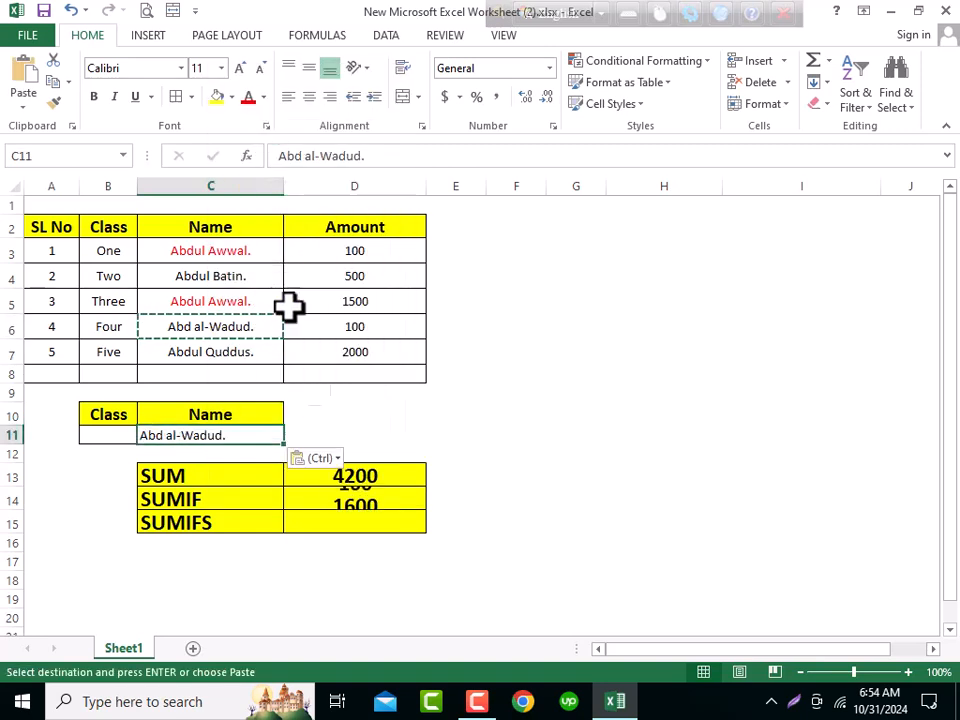
click(360, 497)
click(360, 334)
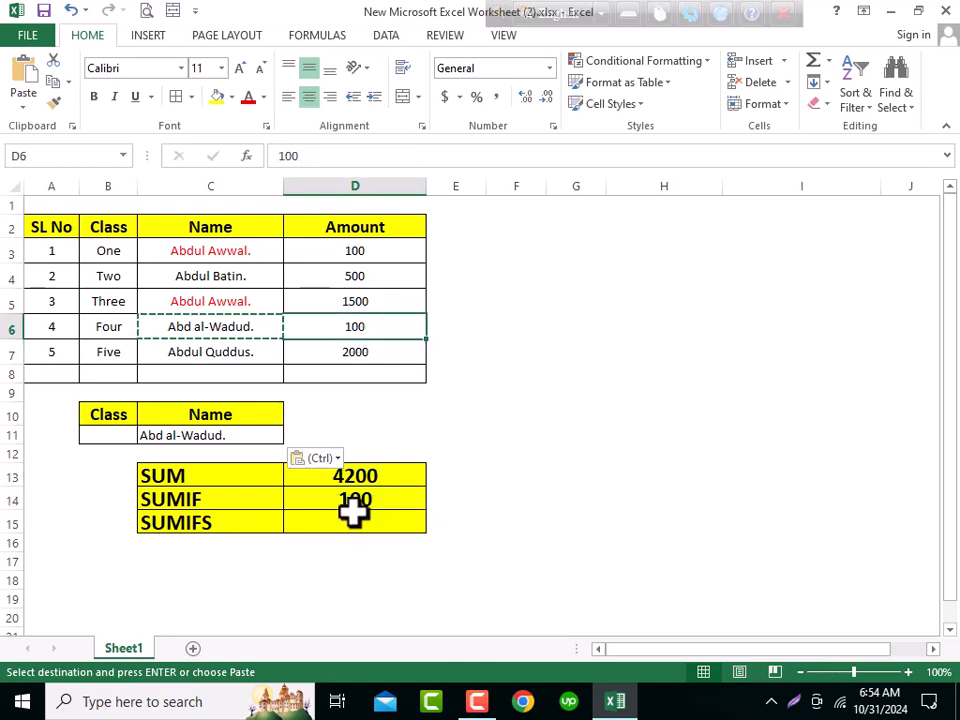
click(350, 497)
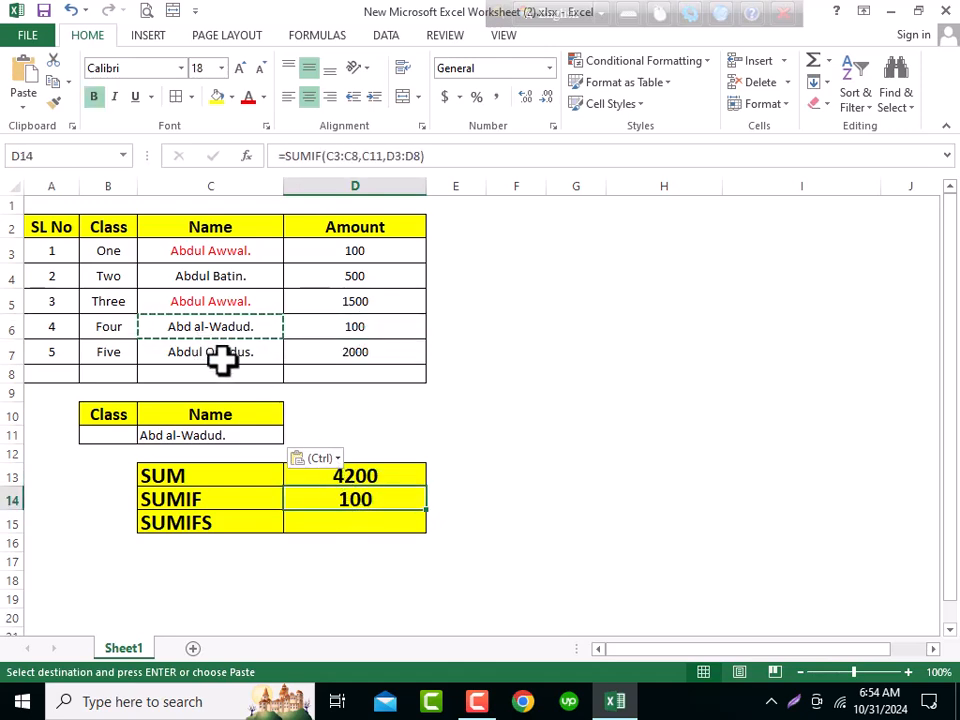
- Paste Abd al-Wadud. over the name in C7, then undo that paste
click(255, 328)
click(246, 355)
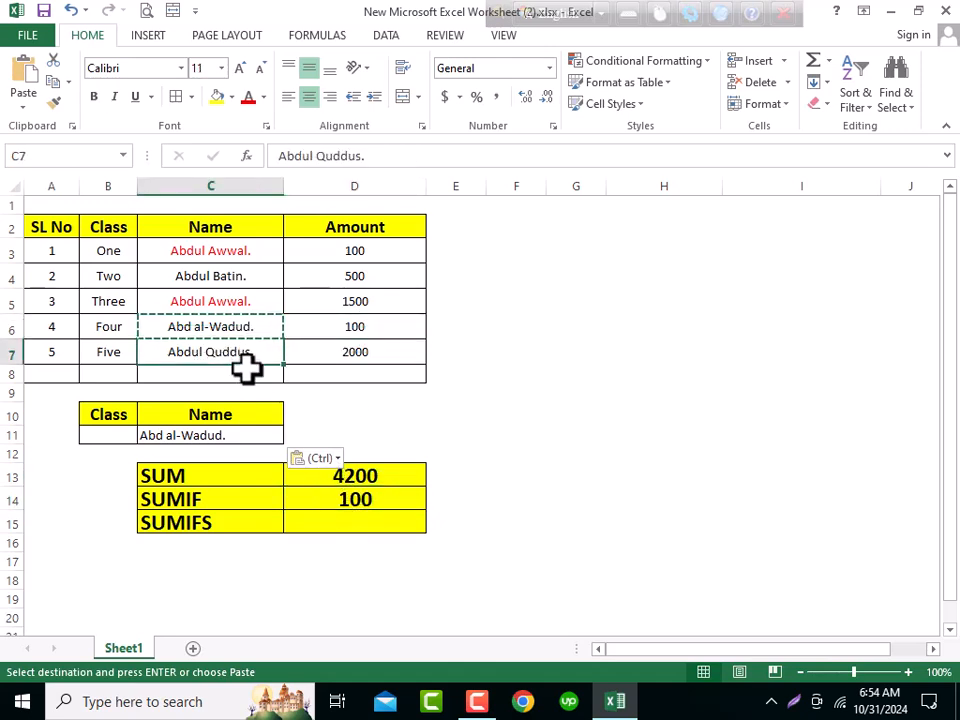
key(Return)
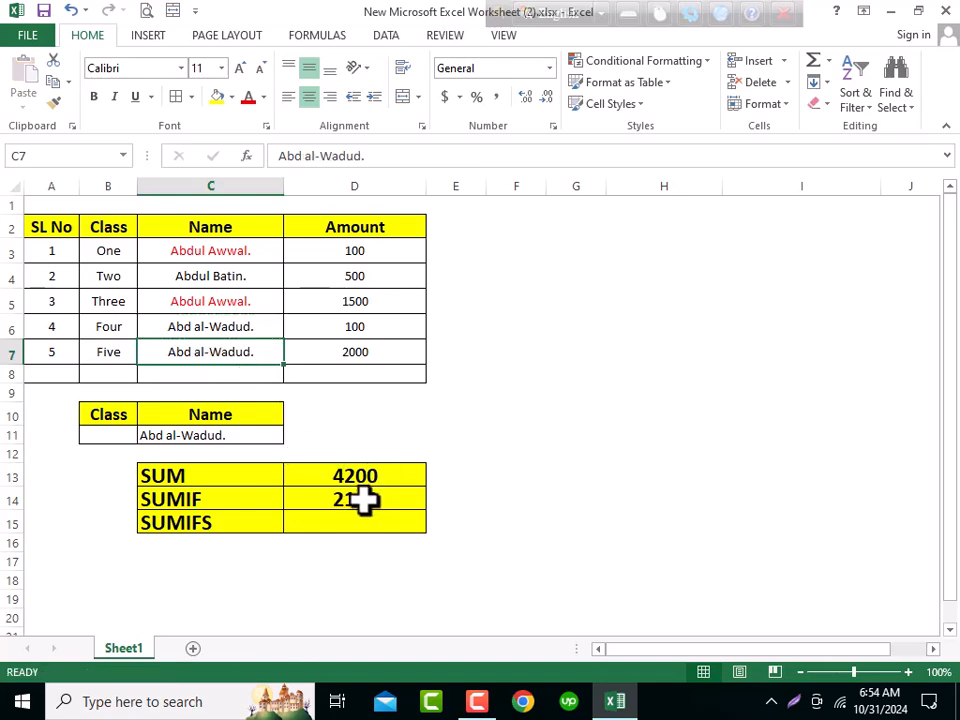
drag(353, 336, 351, 349)
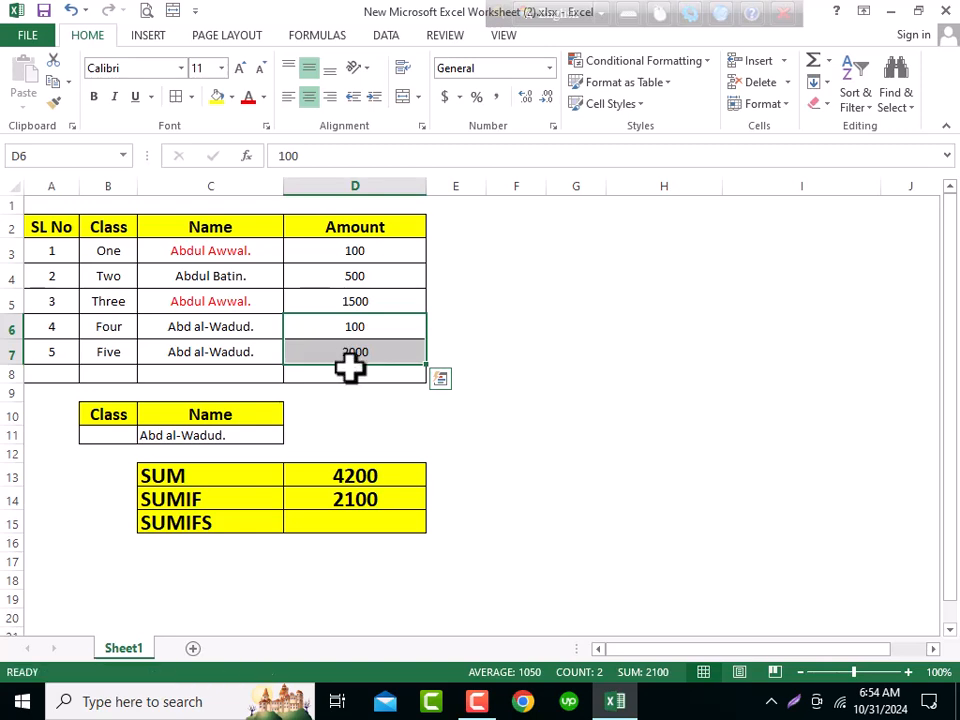
key(ctrl+z)
- Center-align the name in the criteria cell C11
click(358, 353)
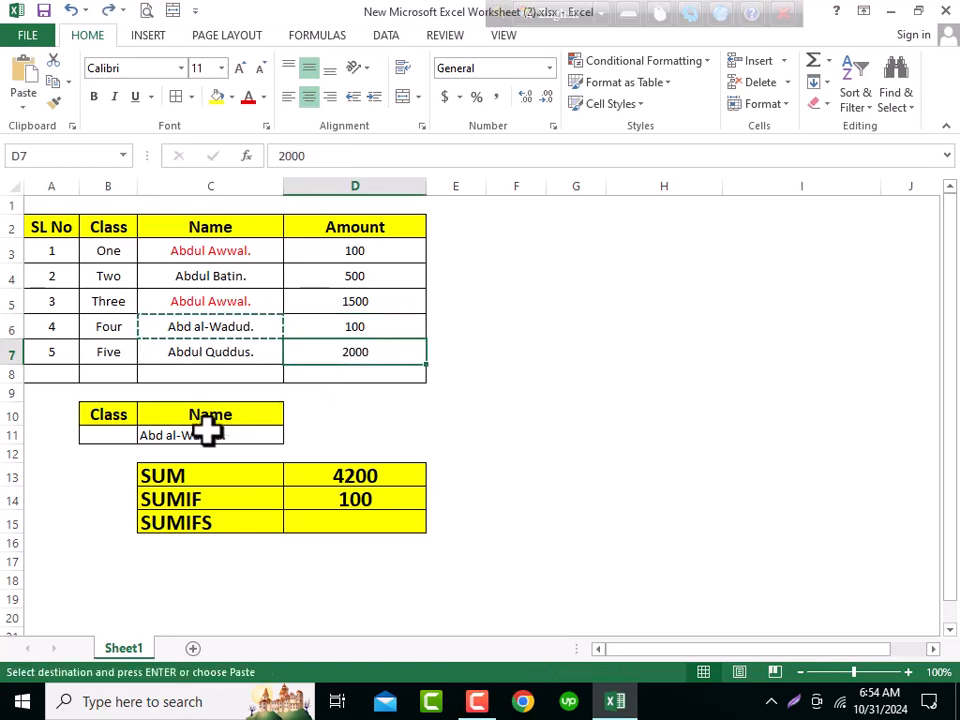
click(203, 435)
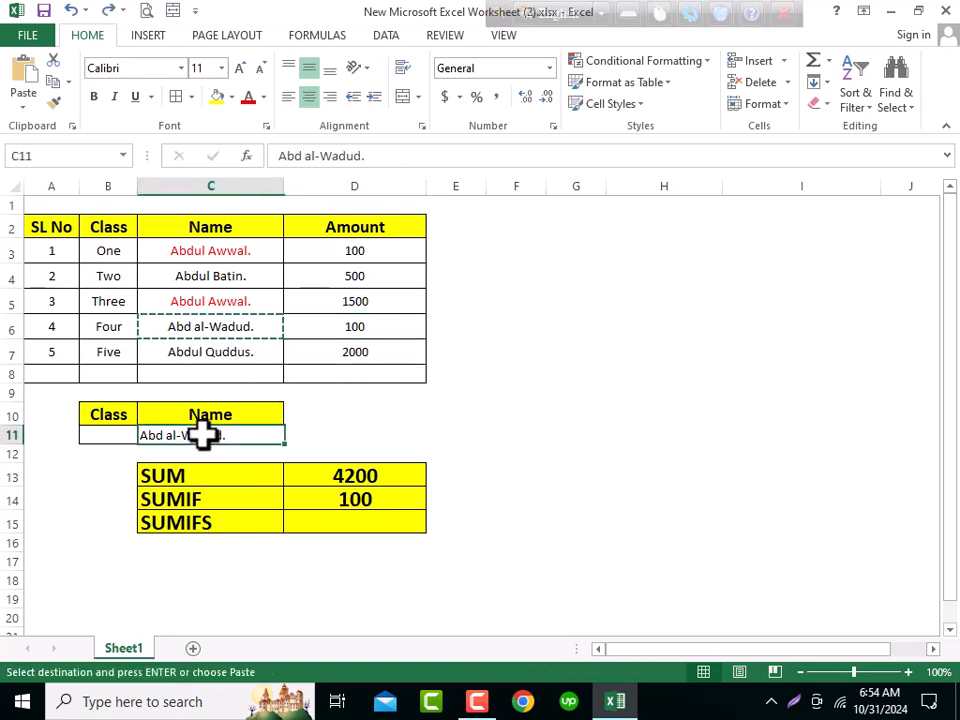
click(309, 97)
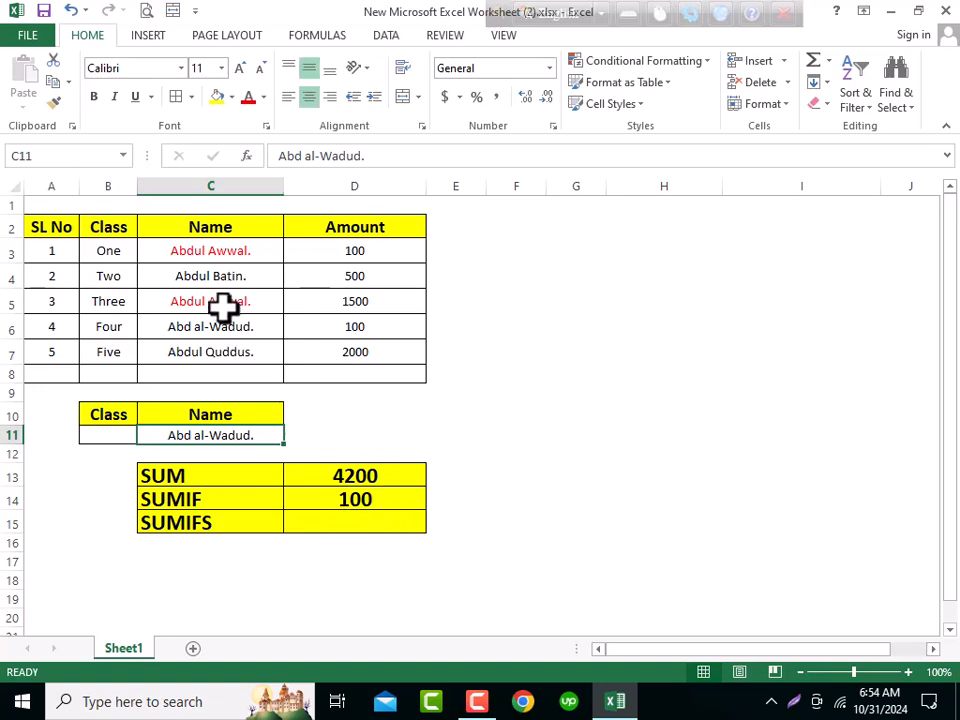
click(229, 349)
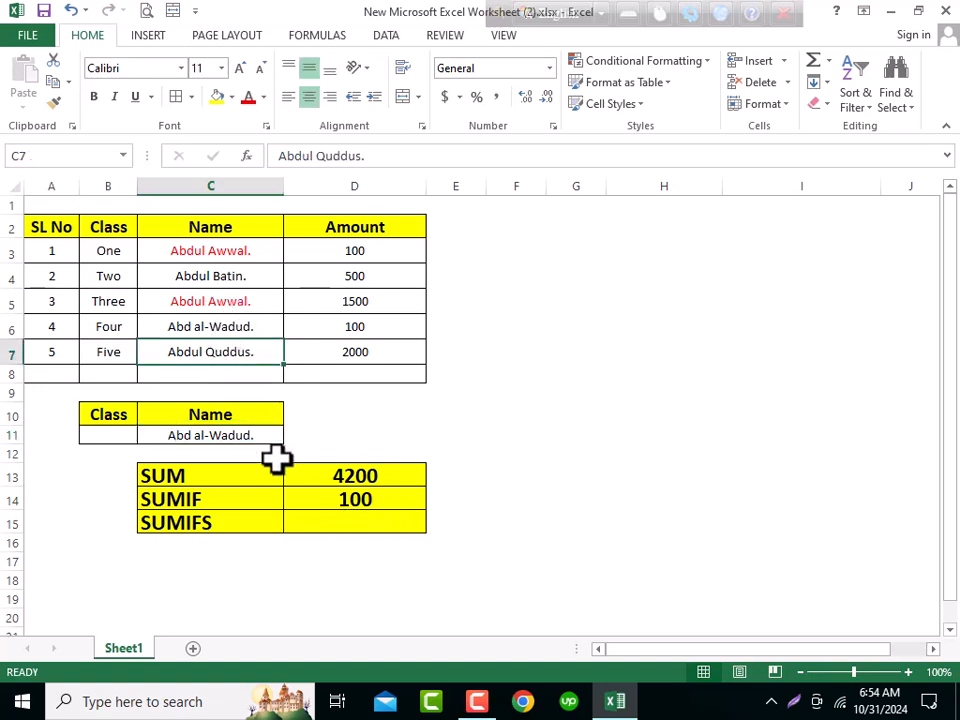
key(ctrl+c)
right_click(225, 438)
click(290, 148)
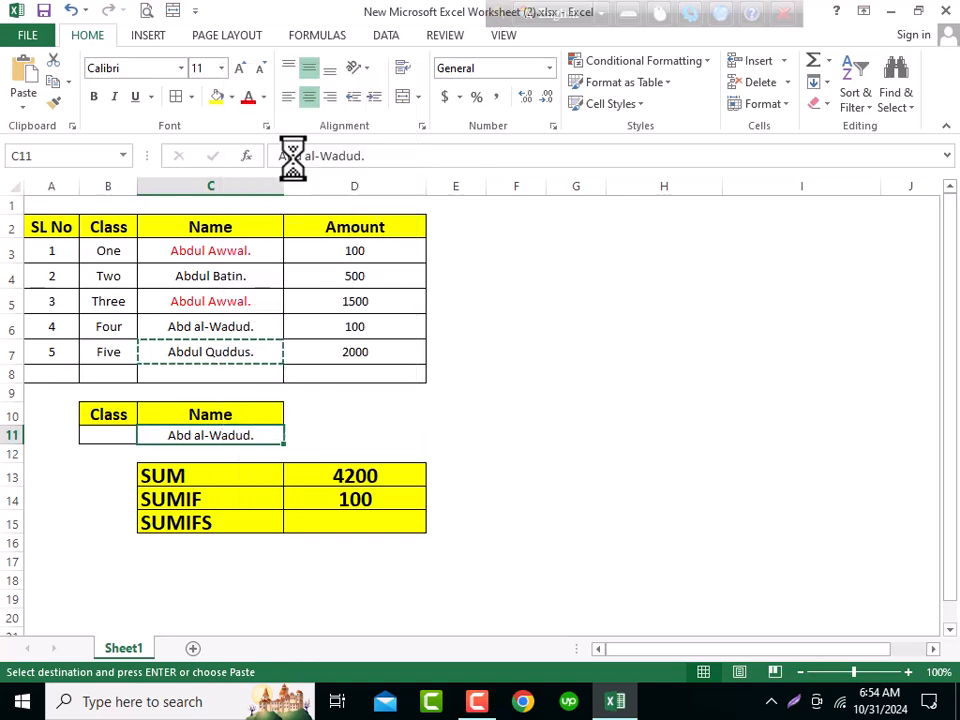
click(372, 503)
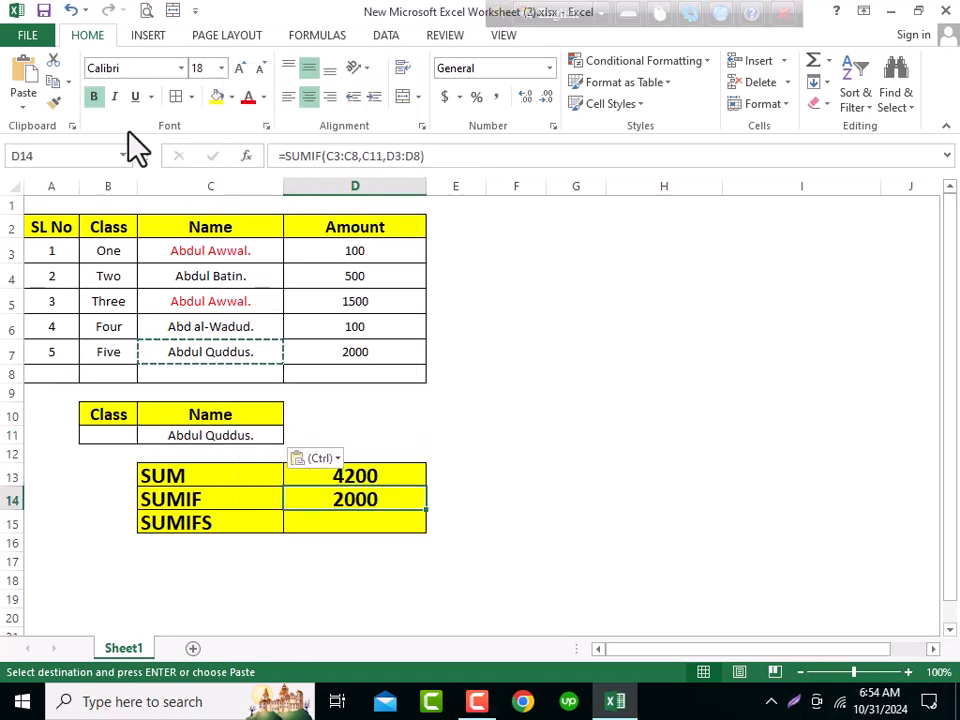
click(42, 11)
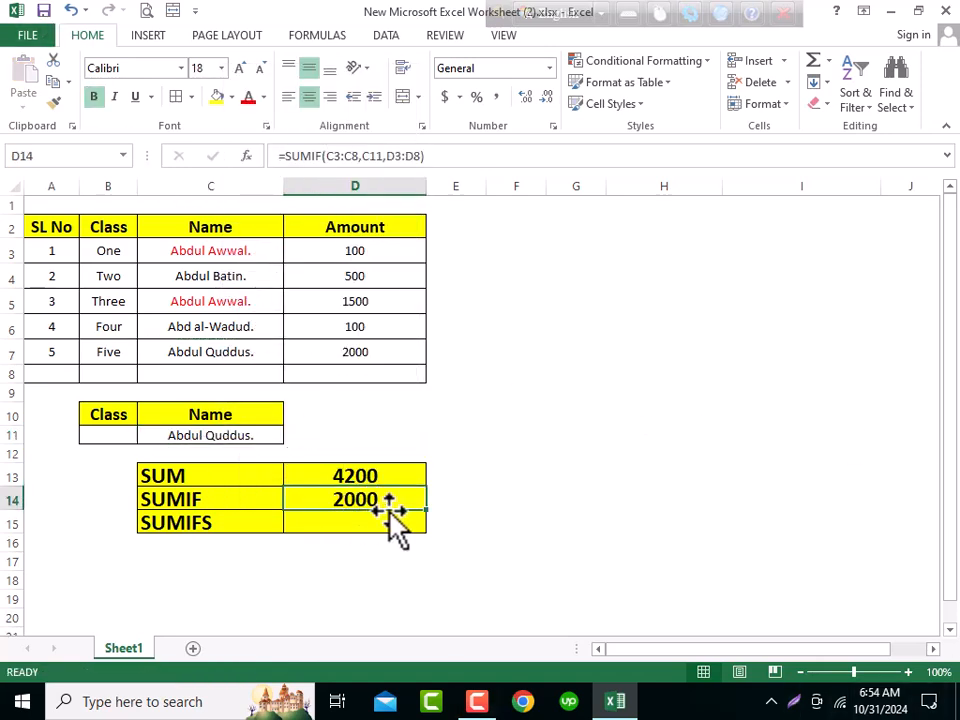
click(227, 432)
click(223, 249)
key(ctrl+c)
click(228, 432)
right_click(228, 432)
click(276, 141)
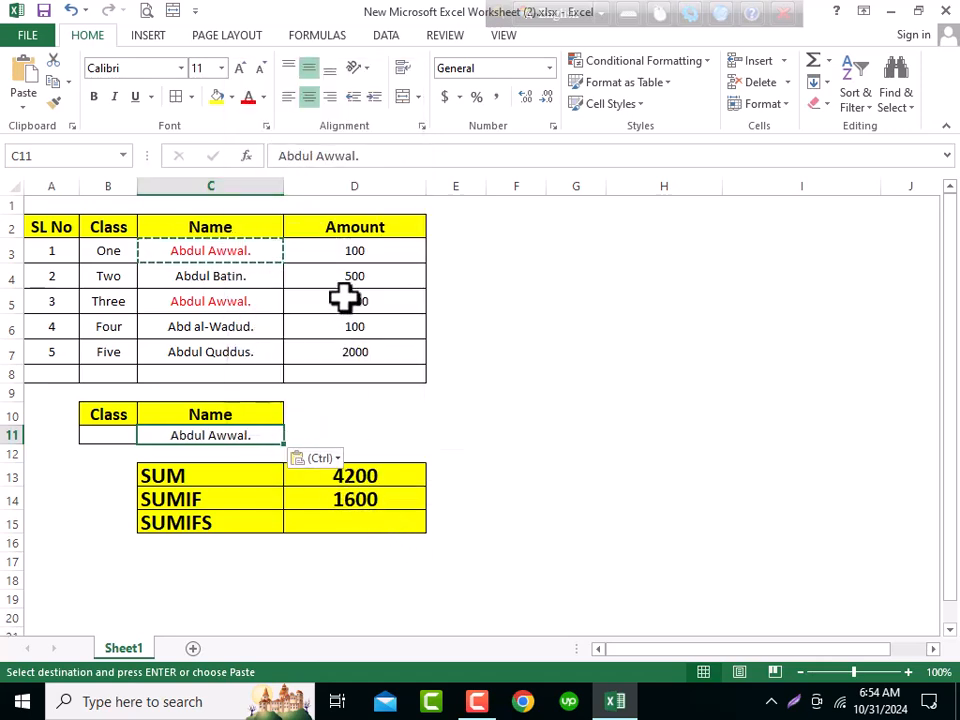
click(368, 497)
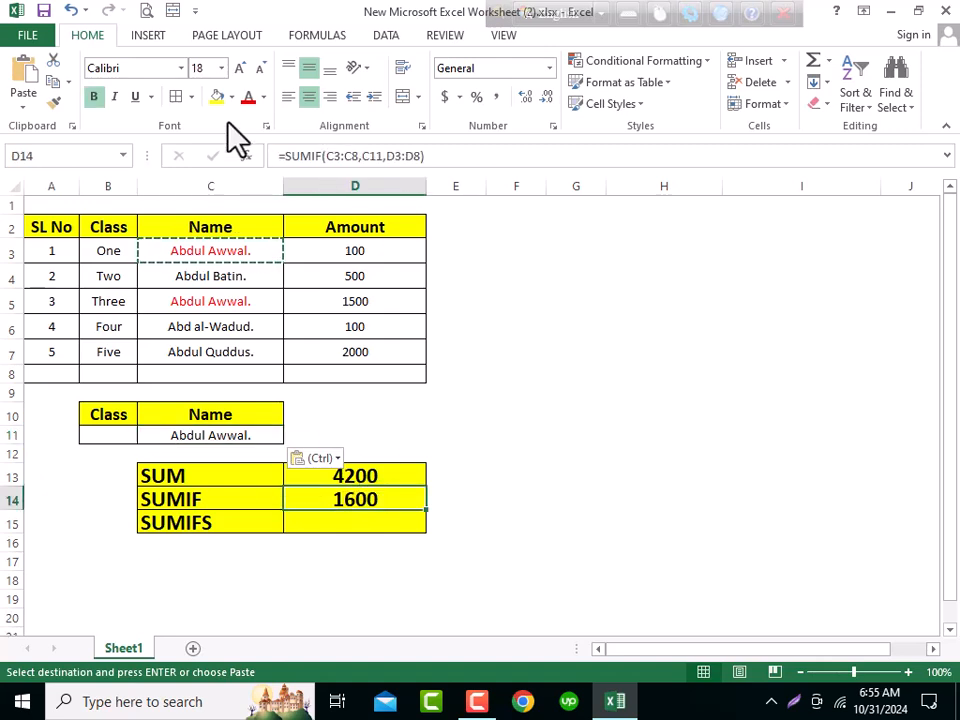
click(44, 11)
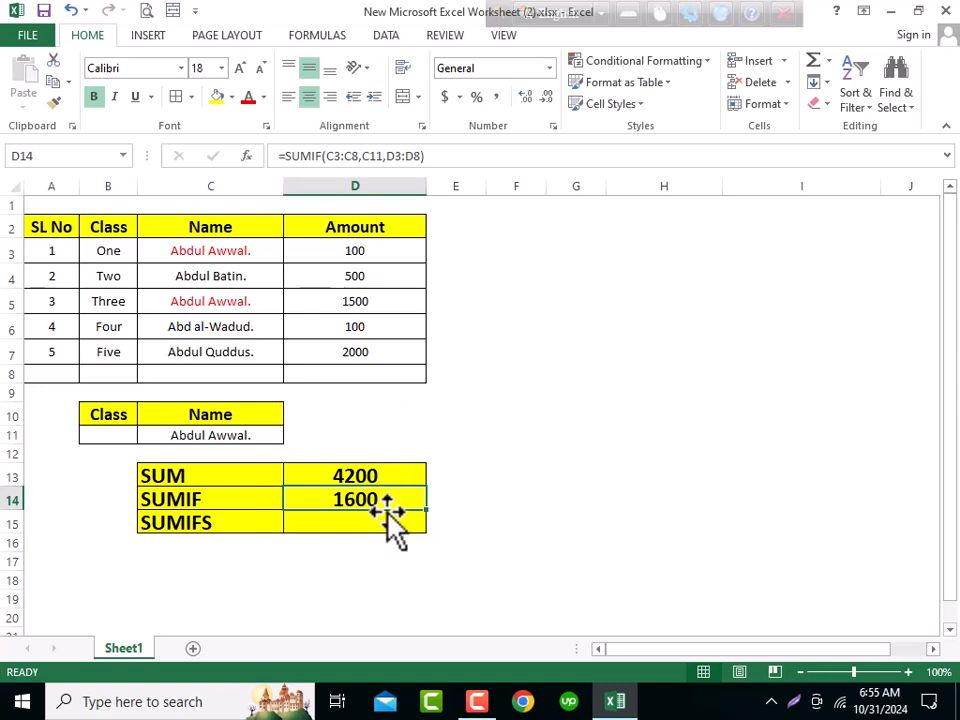
- Review the Class, Name and Amount entries in the table alongside the SUM and SUMIF results
click(211, 537)
click(208, 502)
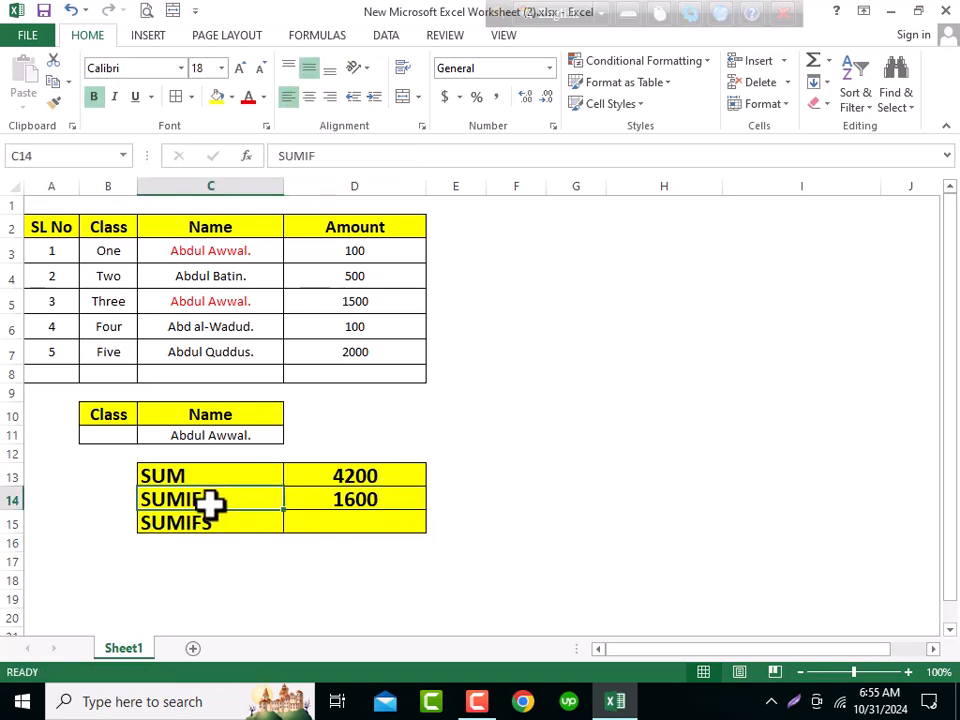
click(236, 429)
drag(250, 499, 352, 500)
click(223, 527)
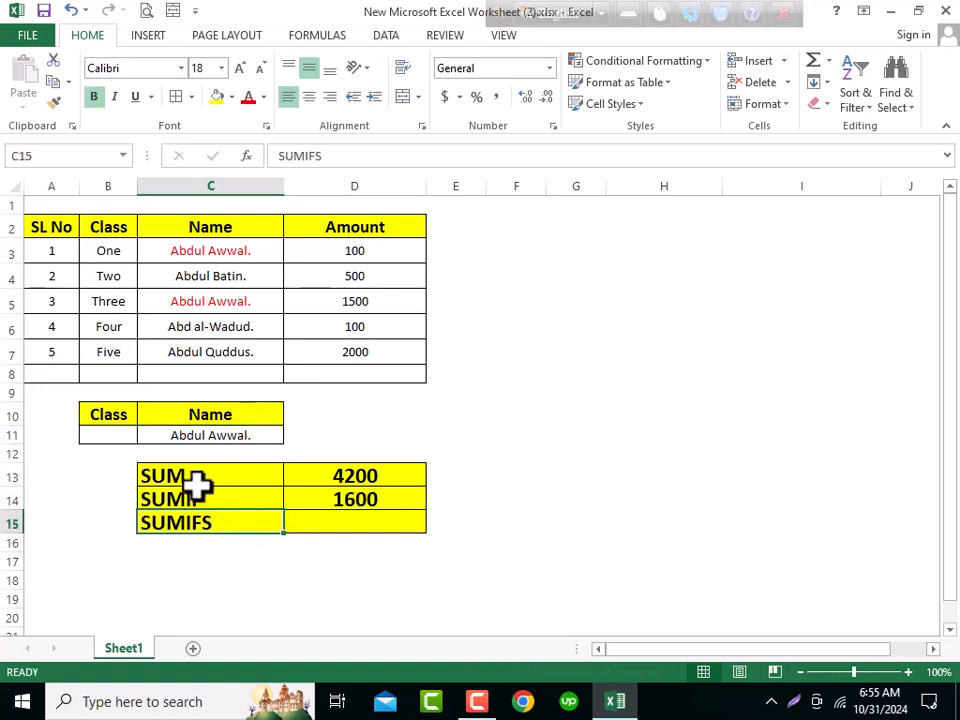
click(107, 253)
click(216, 304)
click(180, 250)
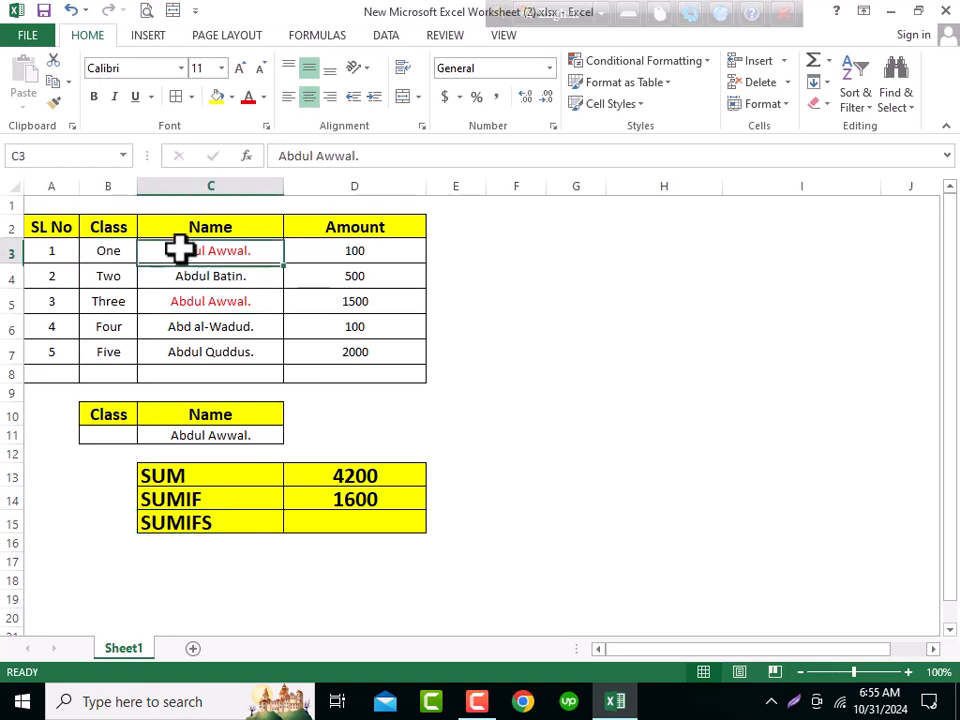
click(111, 255)
click(184, 301)
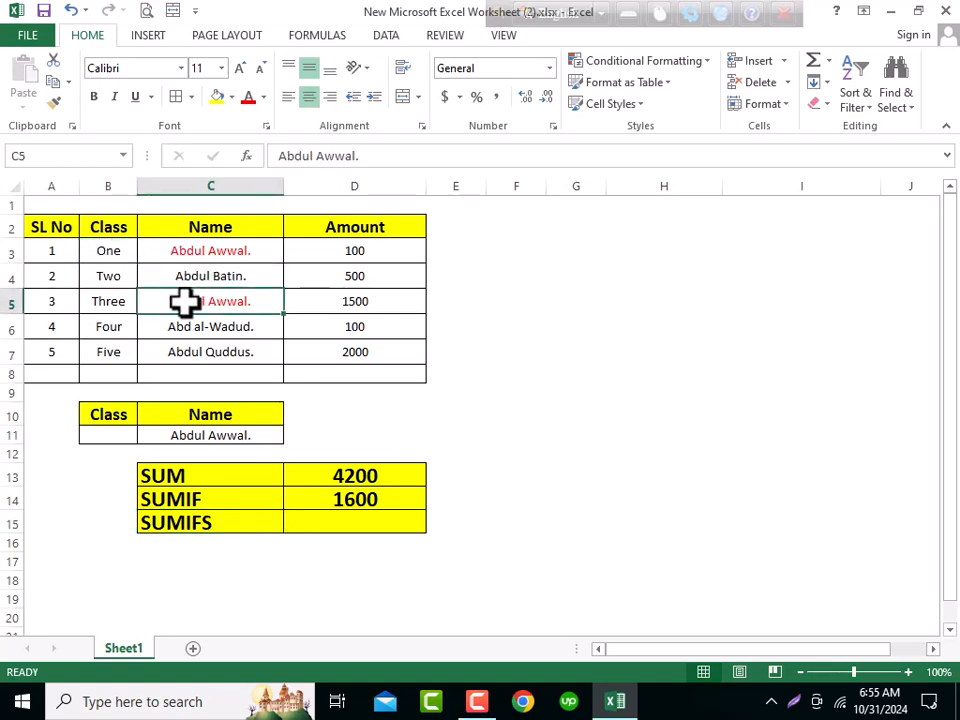
click(103, 300)
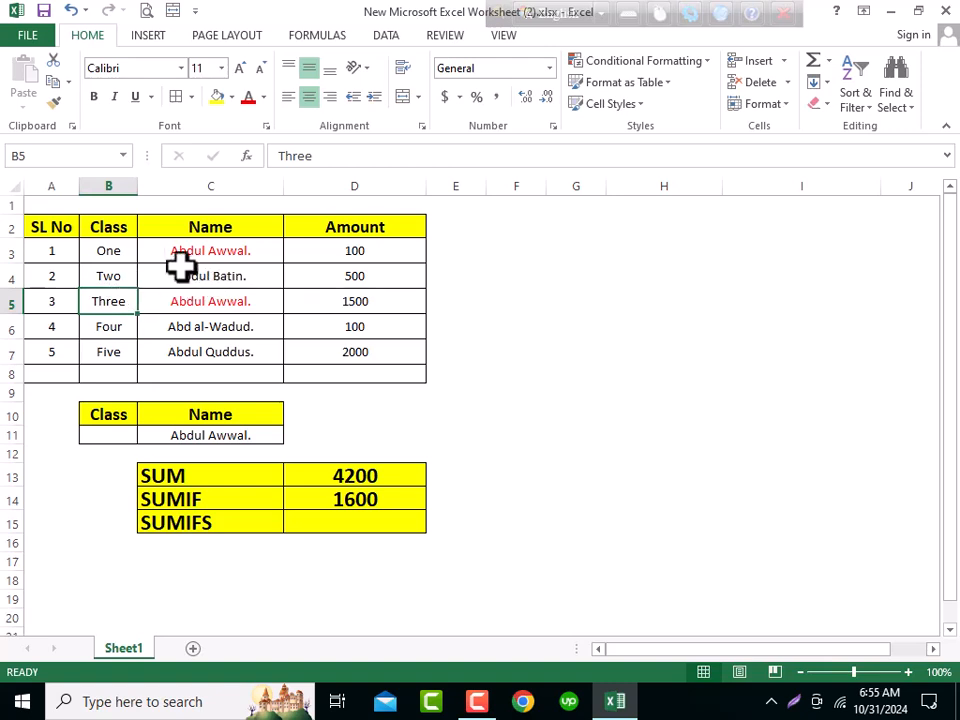
drag(216, 255, 216, 301)
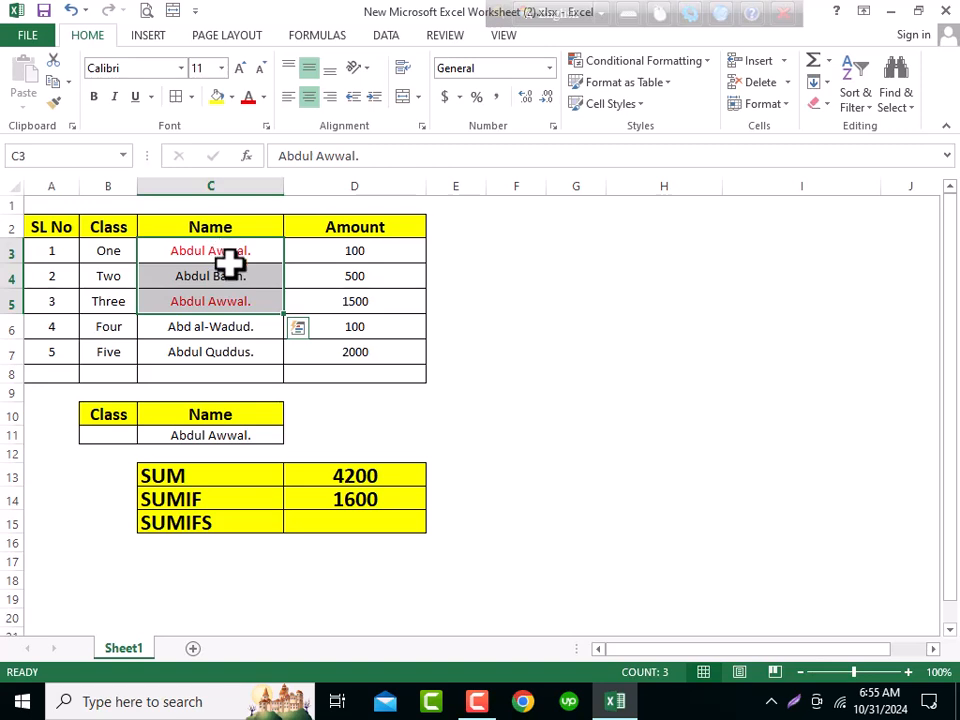
click(354, 498)
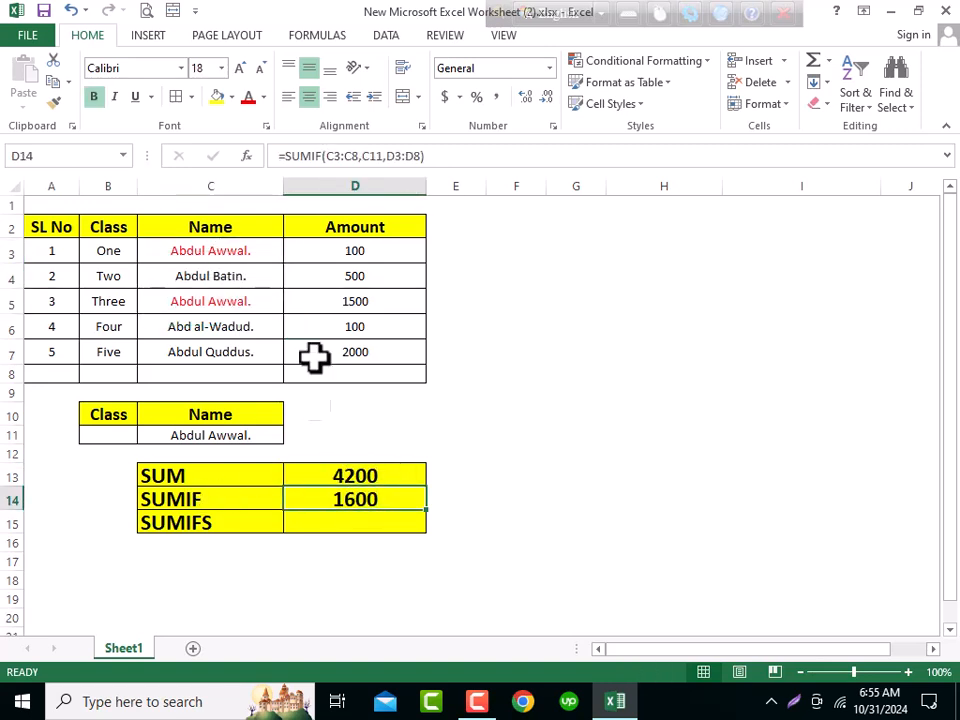
click(345, 300)
click(354, 251)
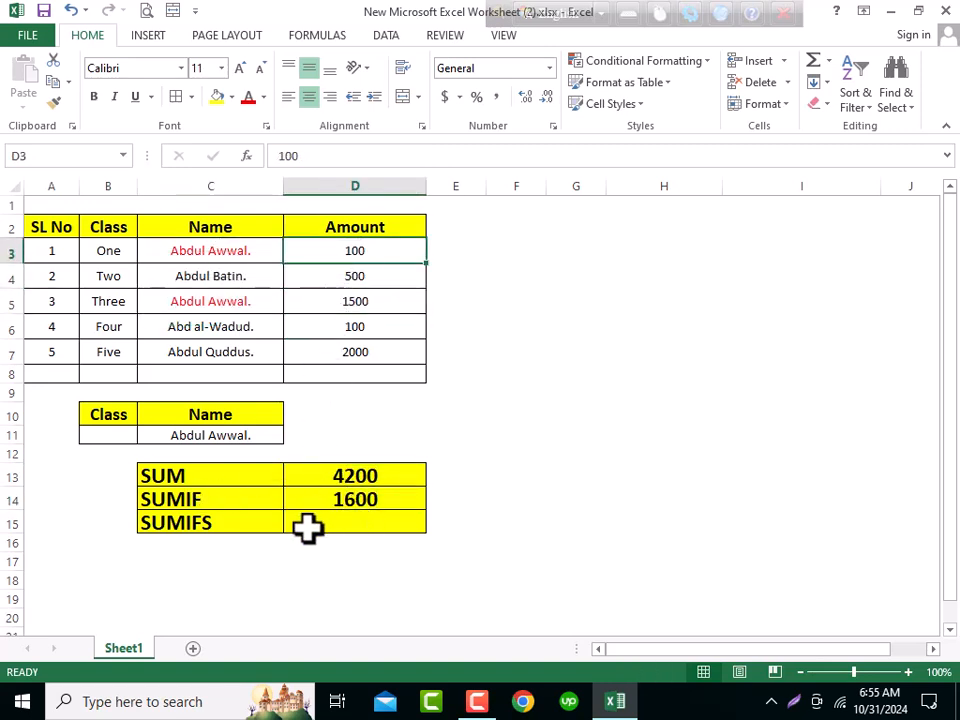
click(354, 520)
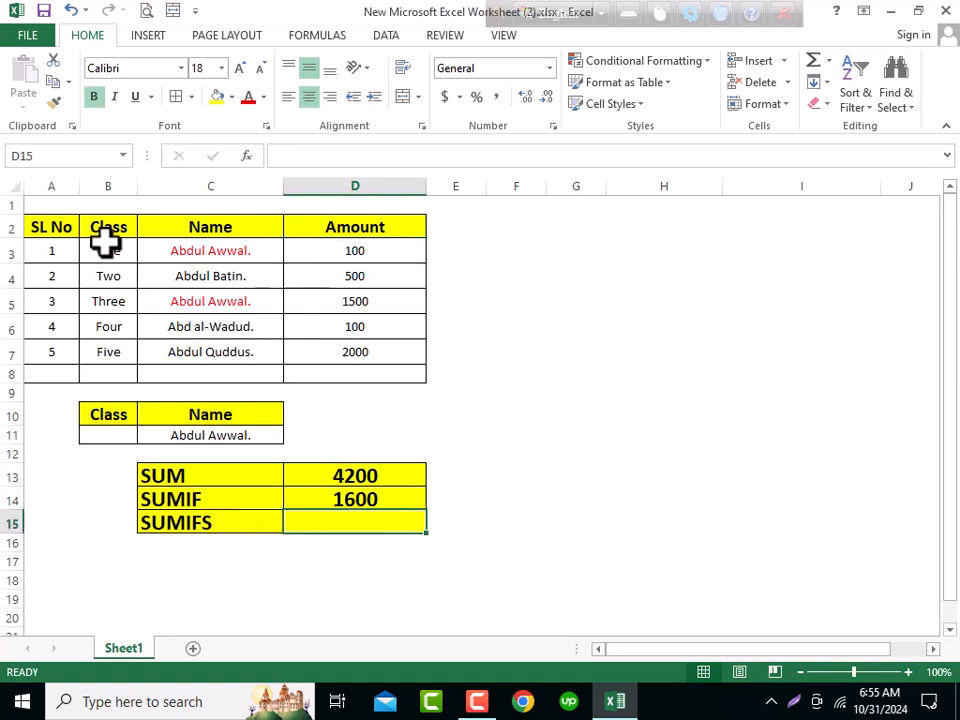
- Copy the class Three from B5 into the class criteria cell B11 and center-align it
click(255, 254)
click(223, 301)
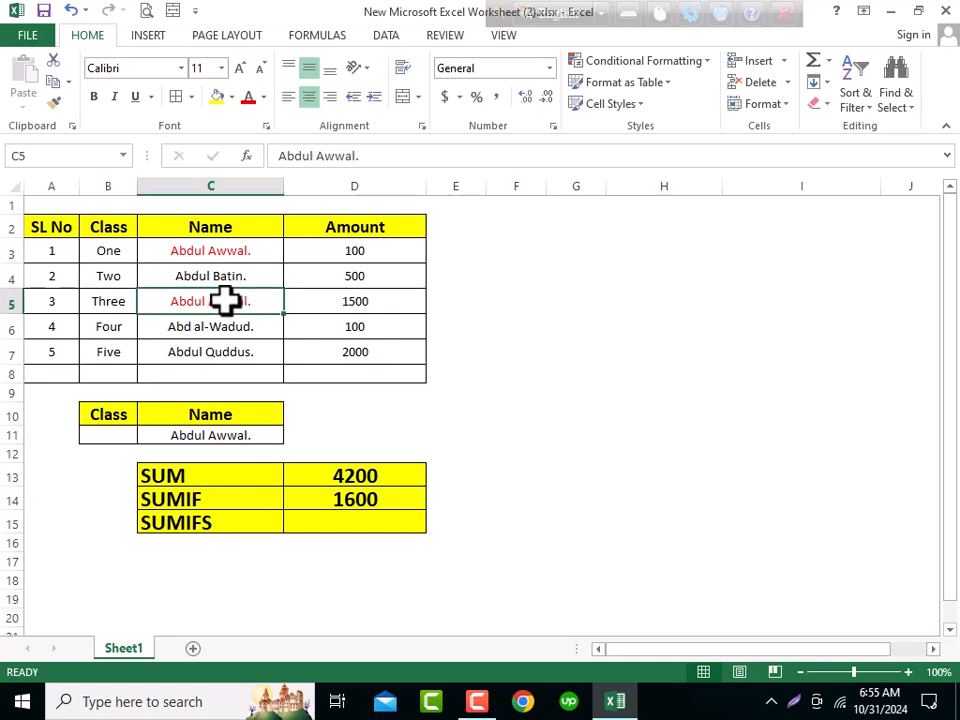
click(116, 300)
key(ctrl+c)
right_click(118, 436)
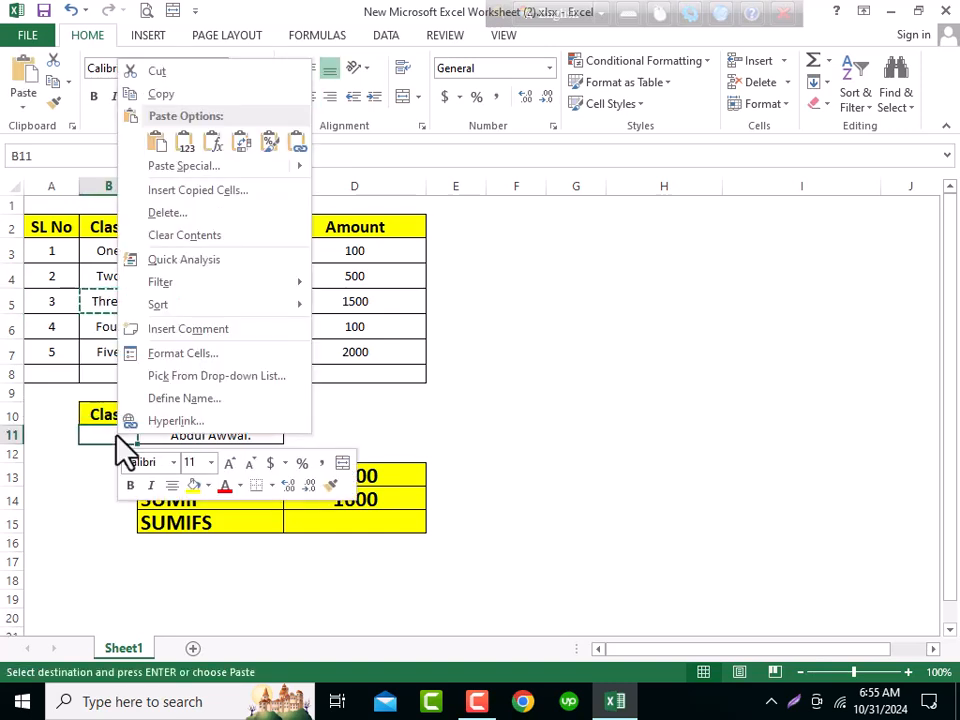
click(178, 148)
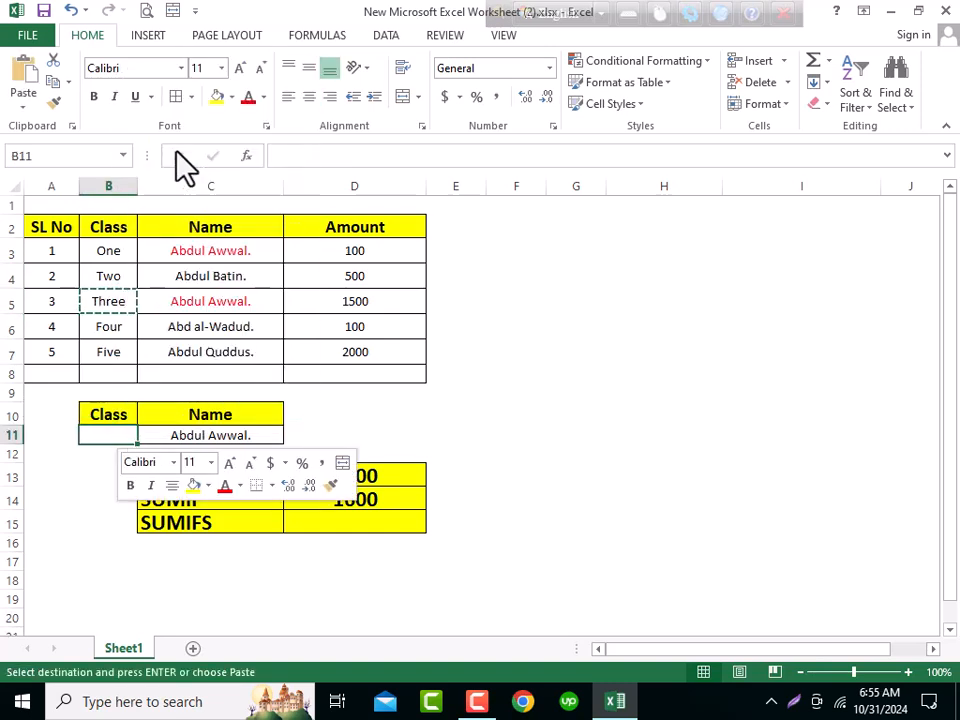
click(311, 93)
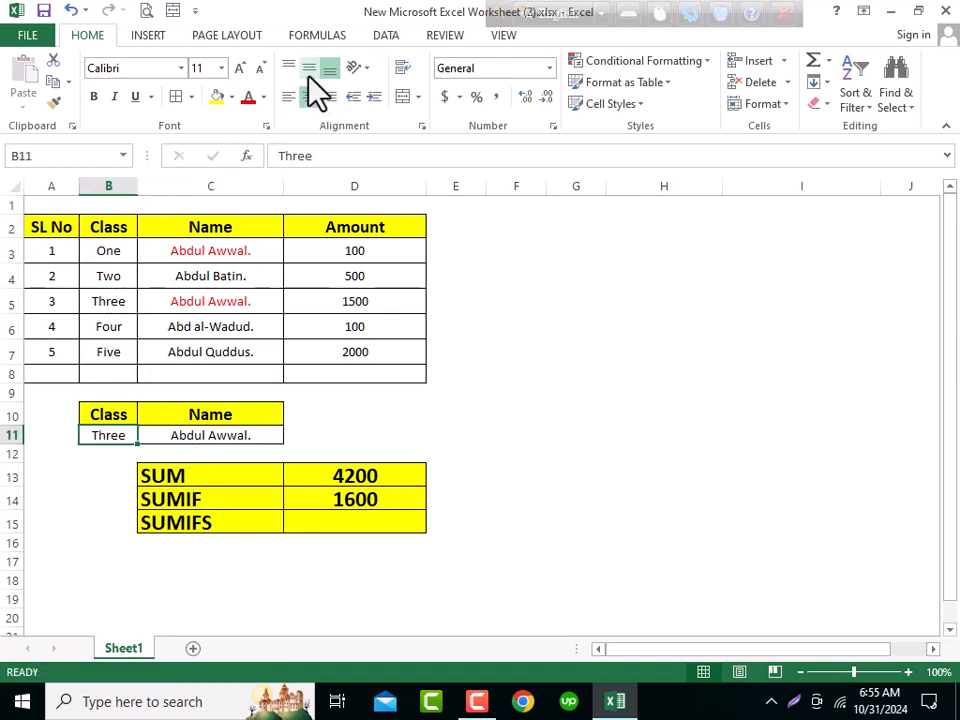
- Review the class and name criteria cells B11:C11 against the SUMIF and SUMIFS result cells
click(238, 438)
click(385, 503)
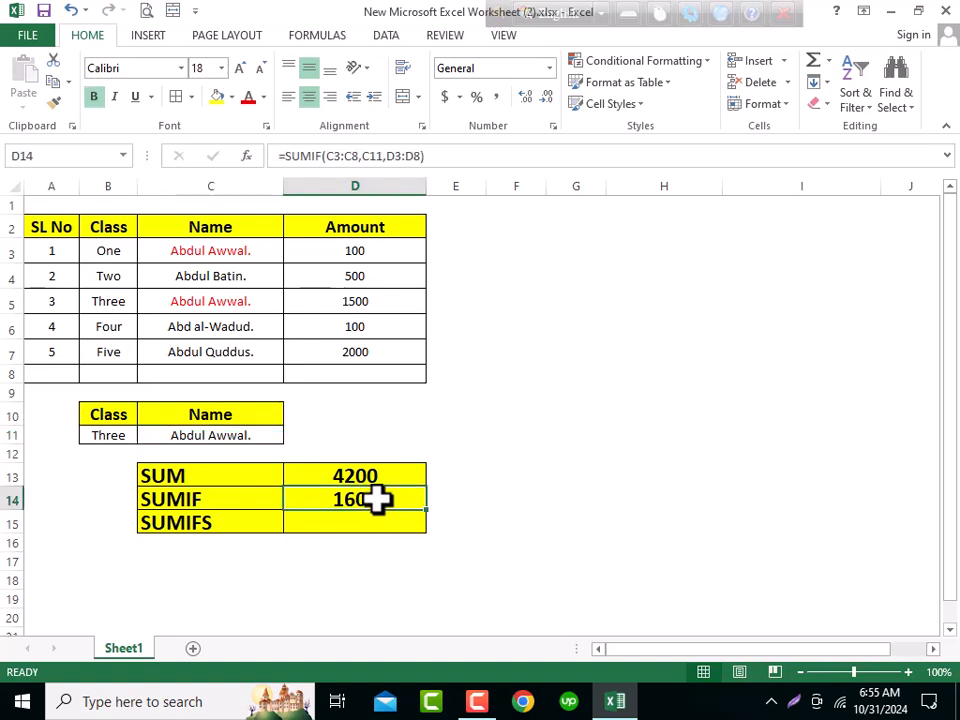
click(113, 435)
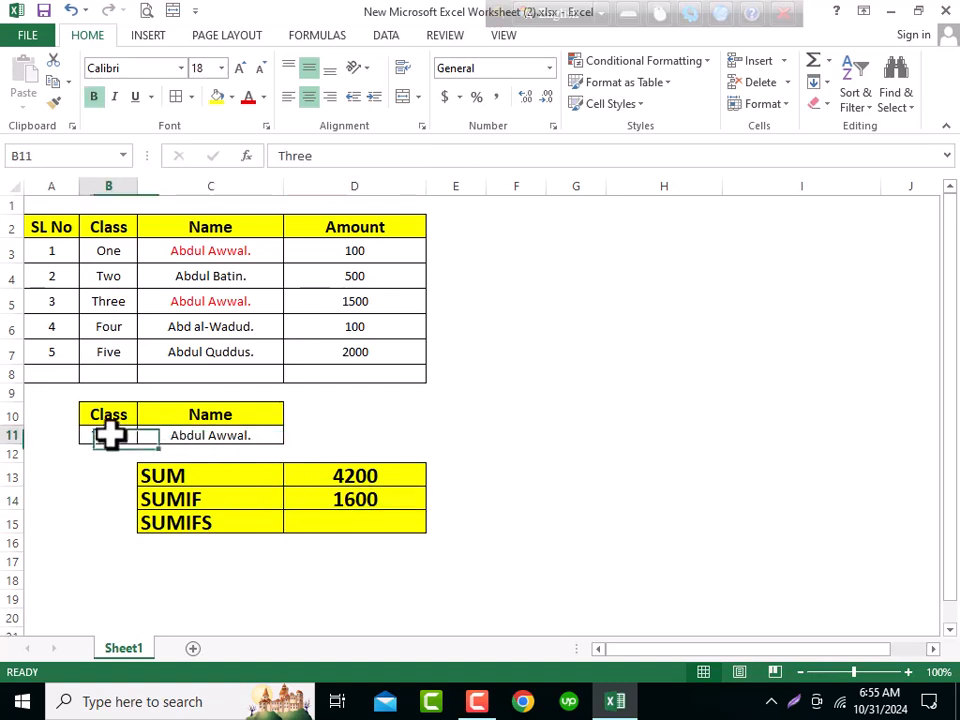
click(232, 438)
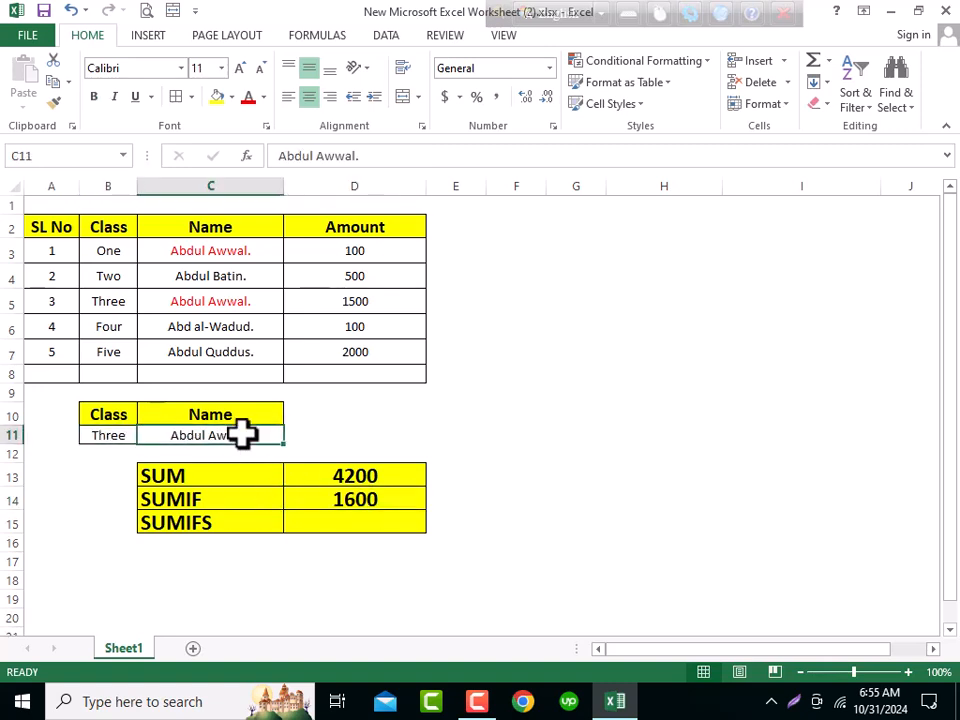
click(330, 524)
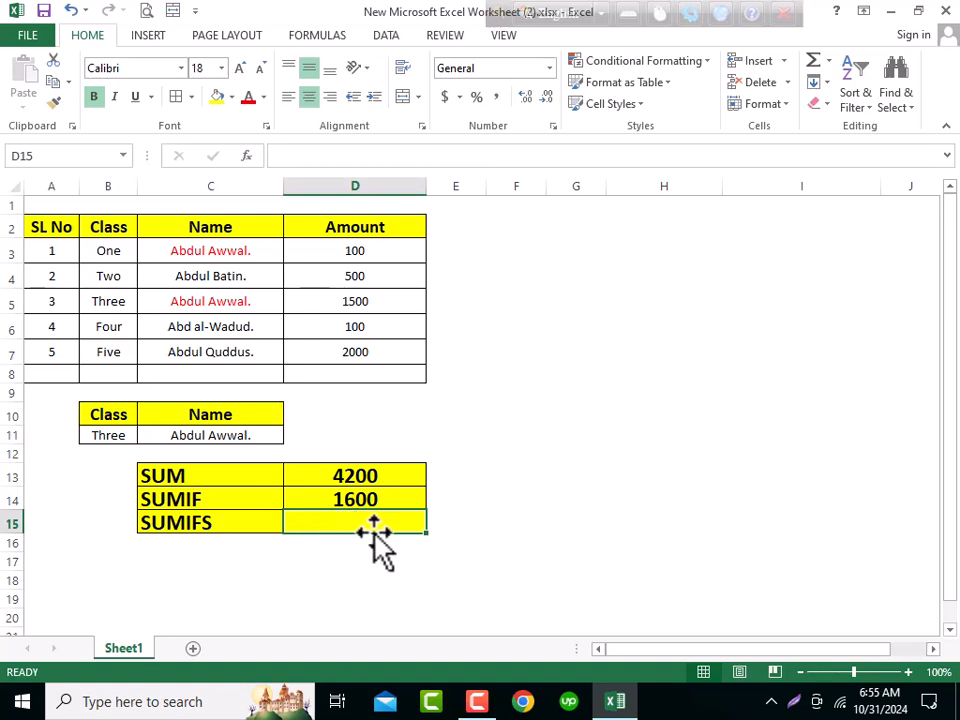
drag(104, 428, 193, 431)
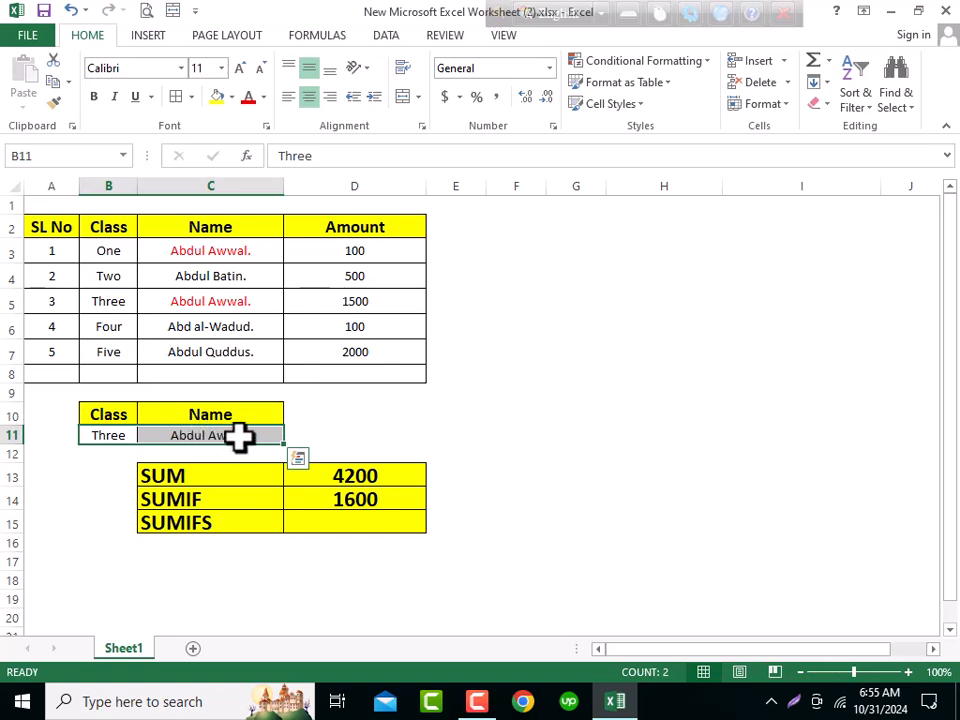
click(313, 435)
click(446, 430)
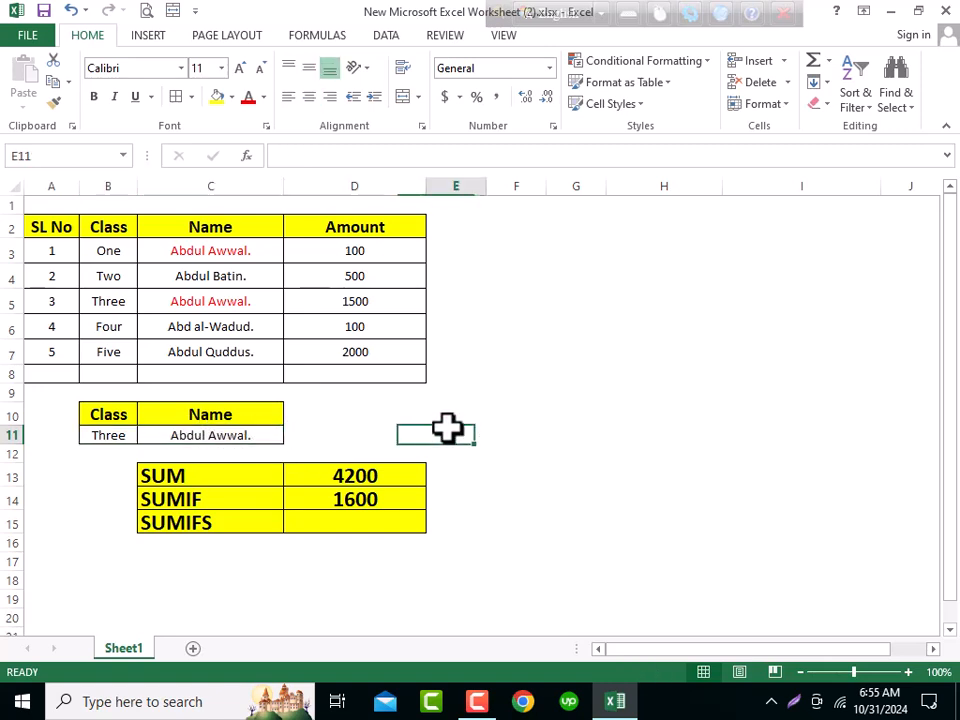
click(508, 420)
drag(730, 422, 112, 430)
click(372, 515)
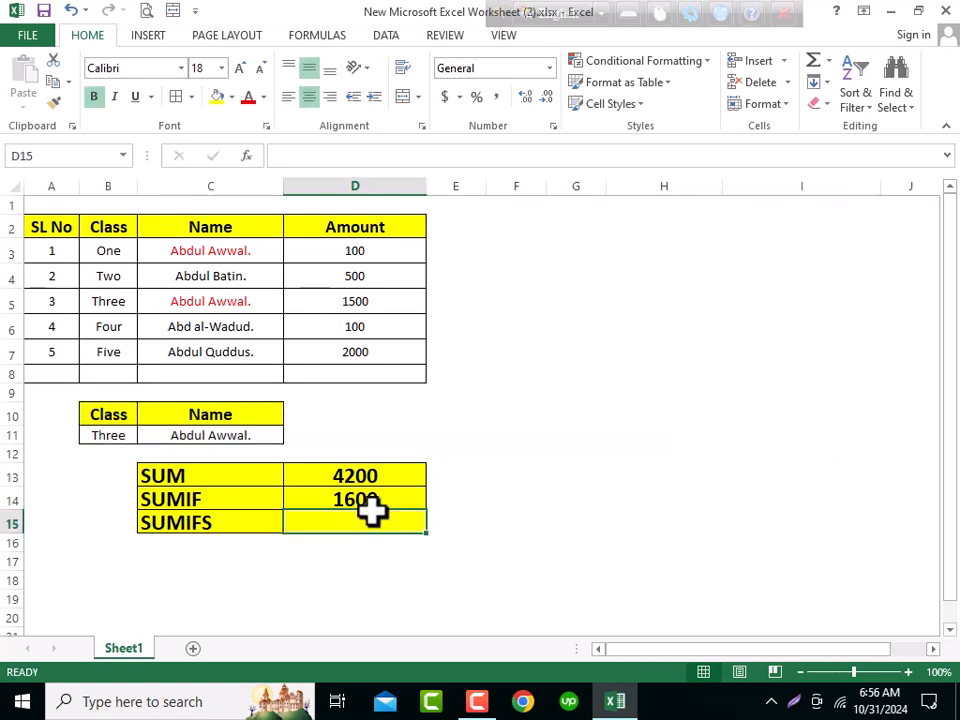
drag(117, 438, 225, 435)
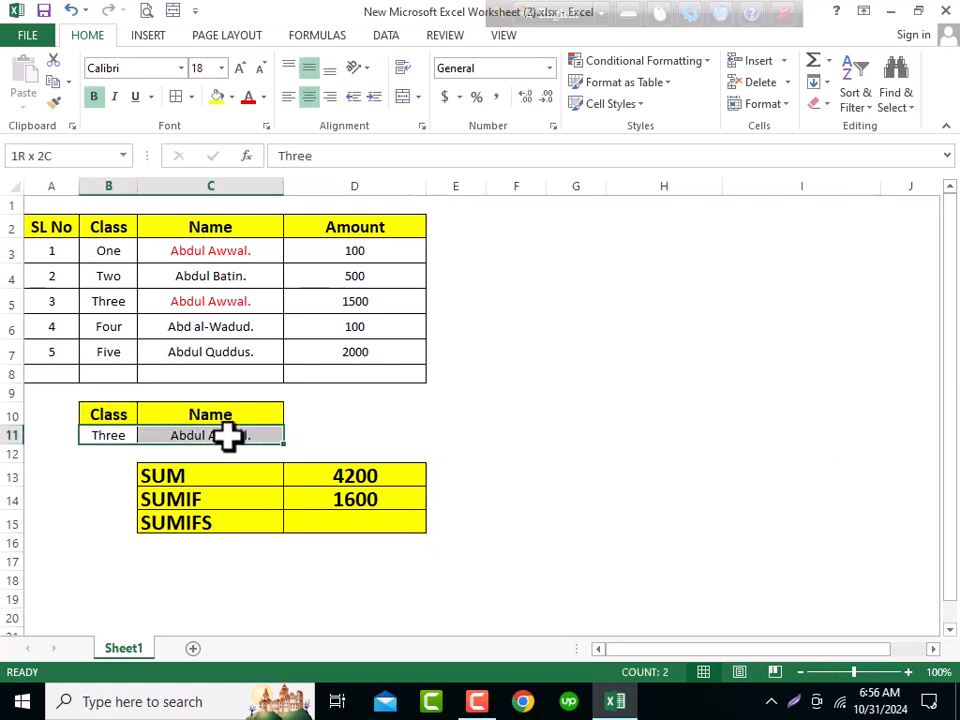
click(349, 497)
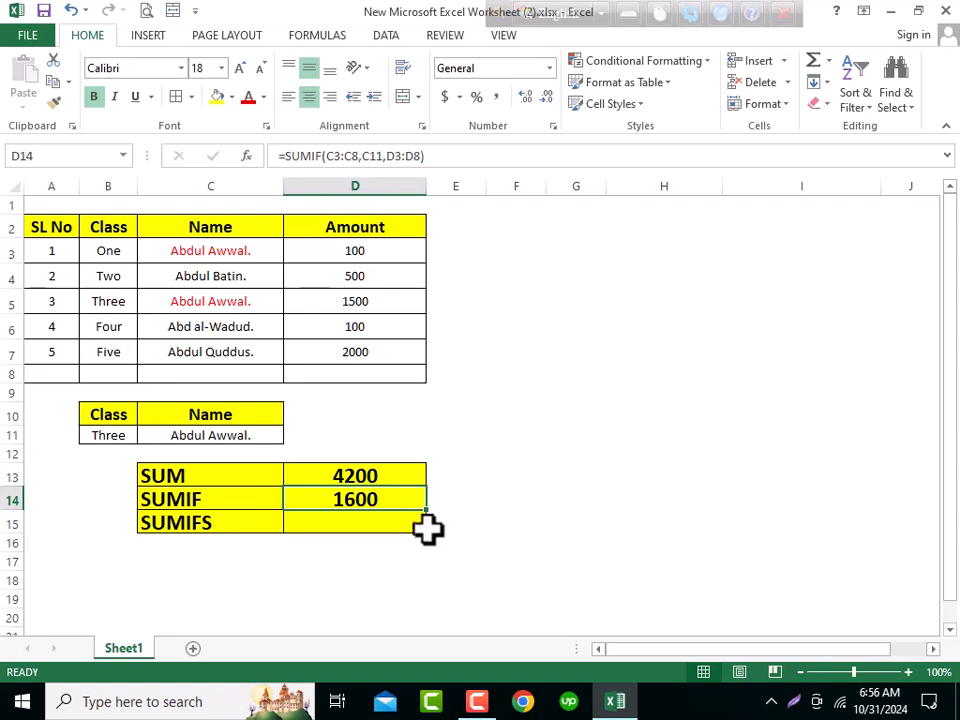
click(377, 521)
click(378, 490)
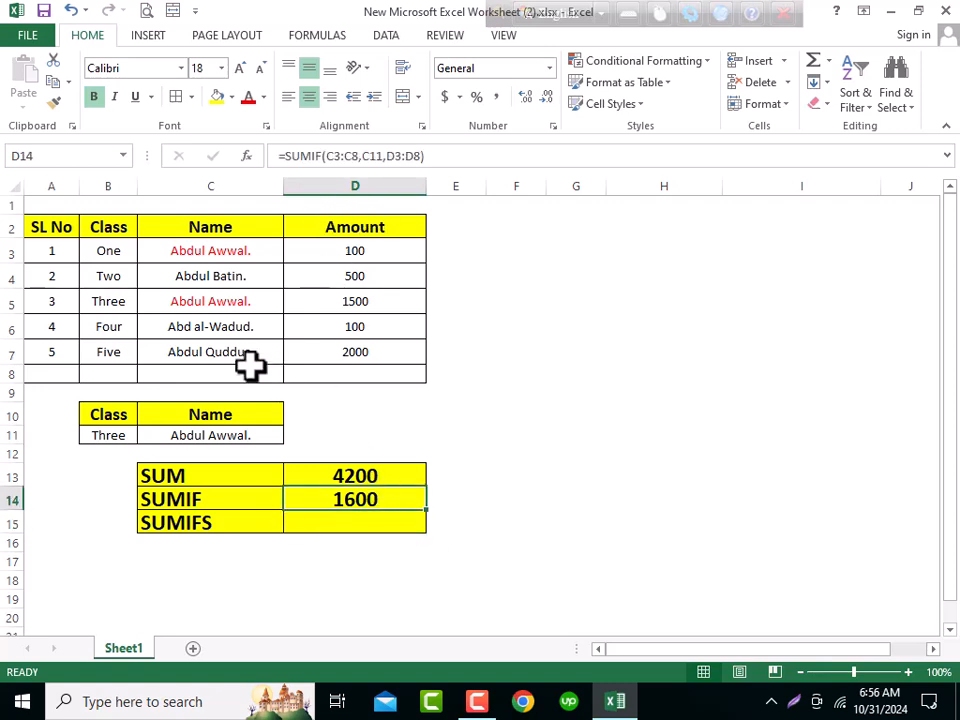
- Enter a SUMIFS formula in D15 summing D3:D8 where C3:C8 matches C11 and B3:B8 matches B11
click(383, 521)
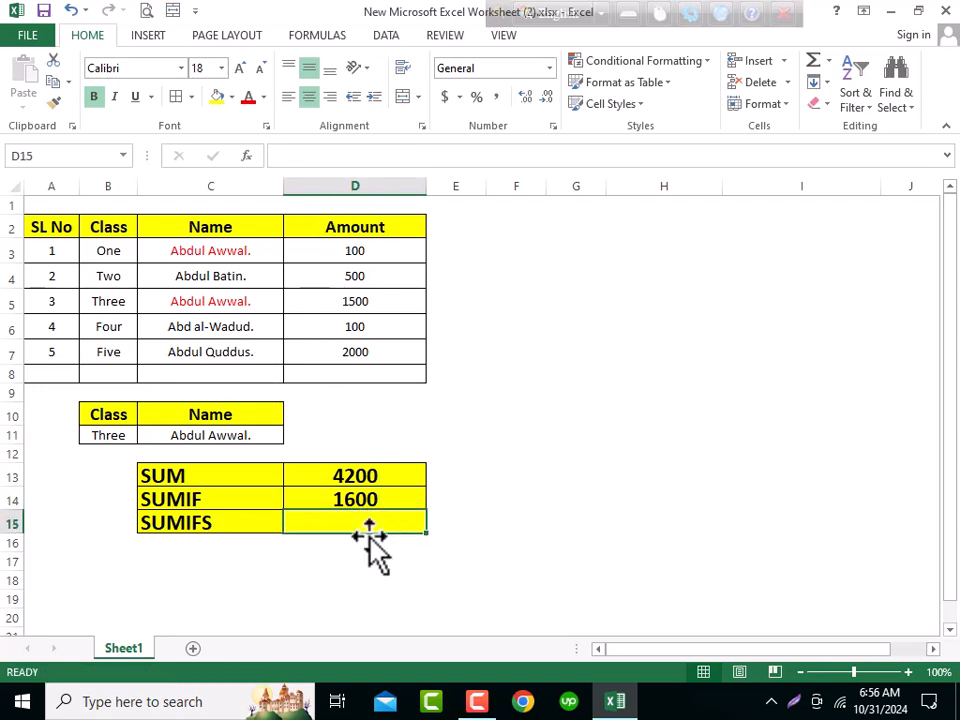
text(=sum)
key(Down)
key(Down)
key(Tab)
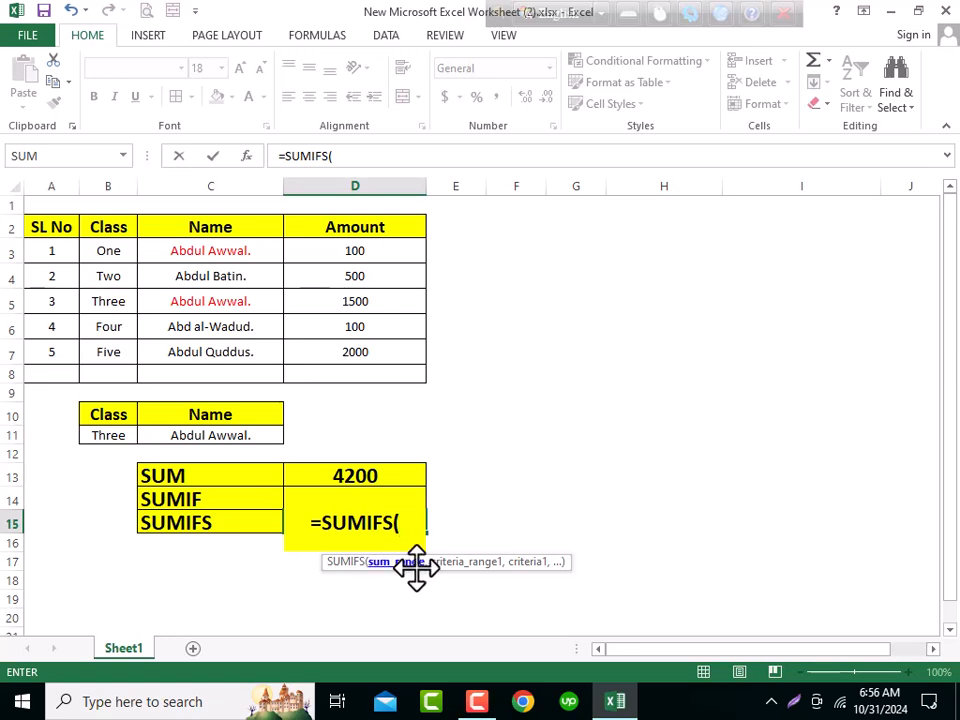
drag(381, 251, 371, 373)
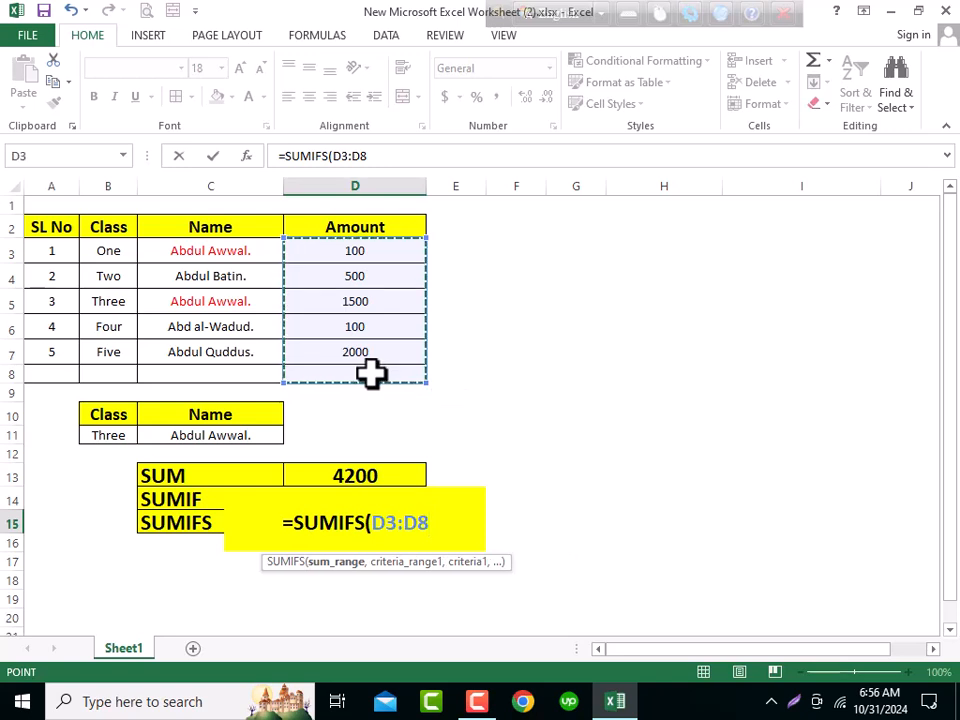
text(,)
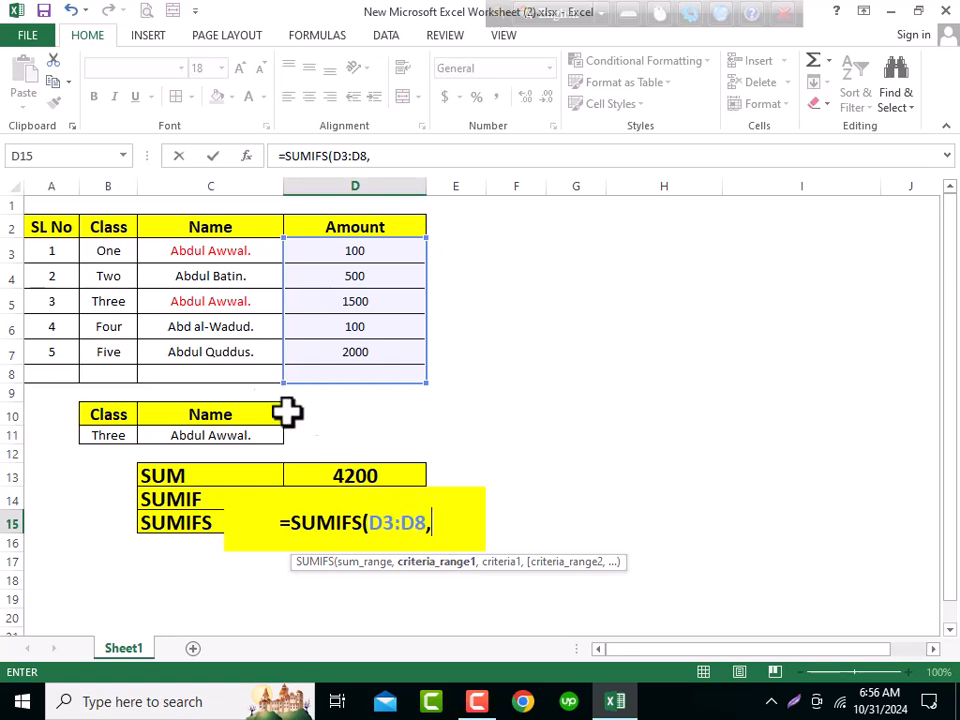
drag(245, 242, 238, 376)
text(,)
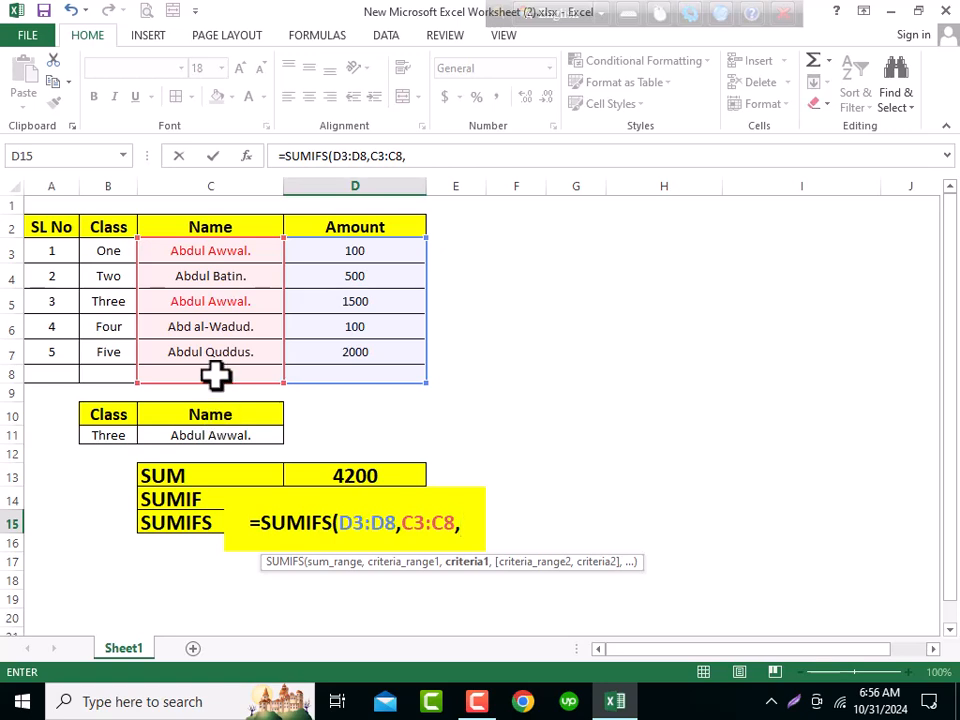
click(222, 438)
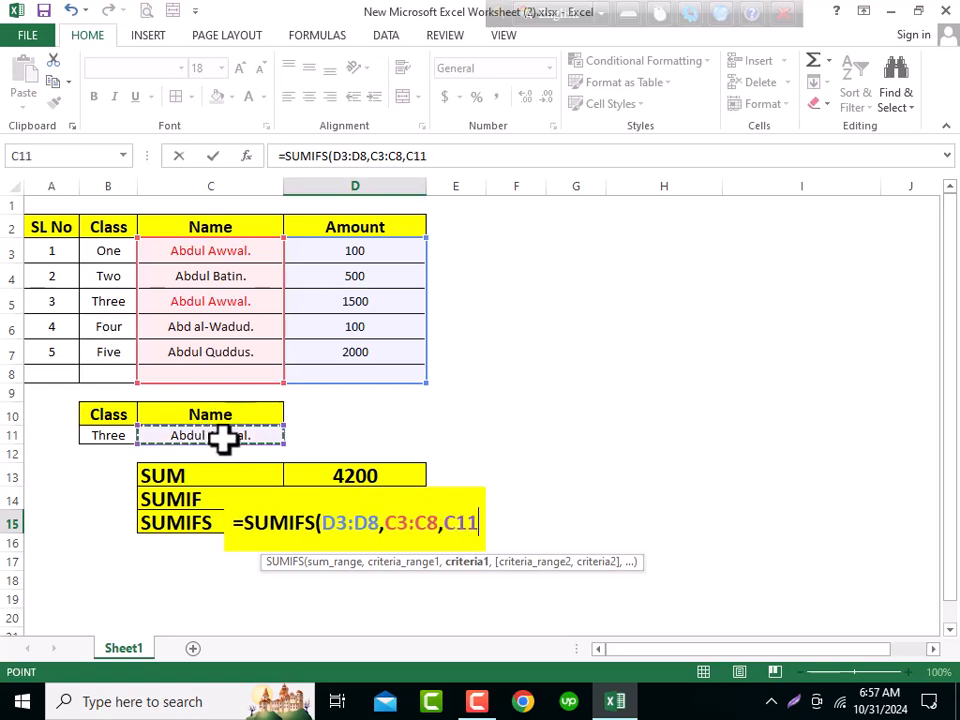
text(,)
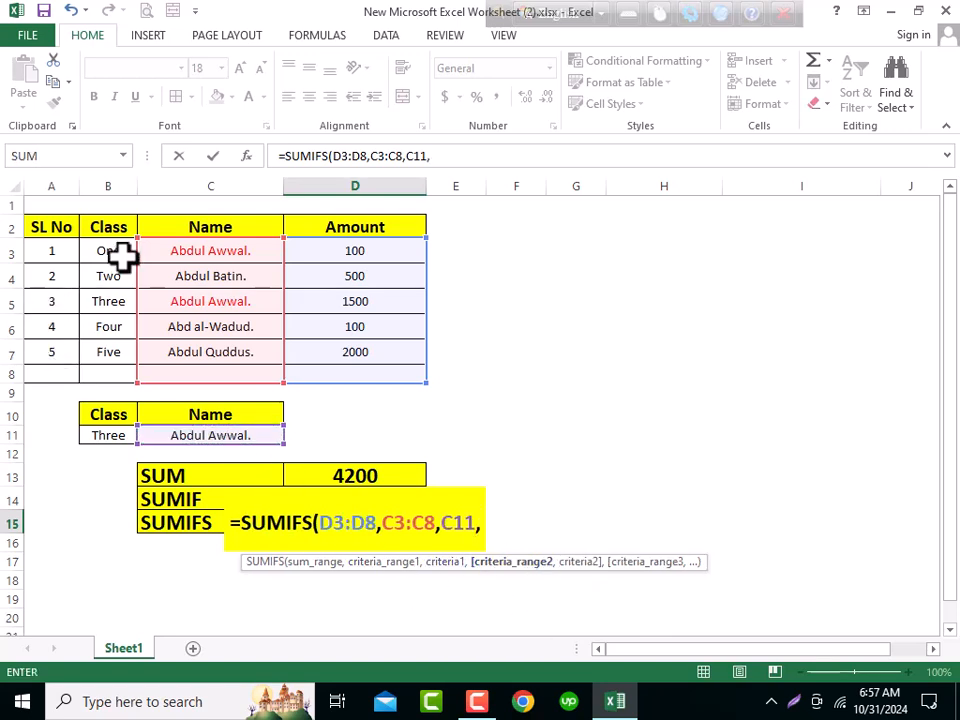
drag(111, 245, 111, 374)
text(,)
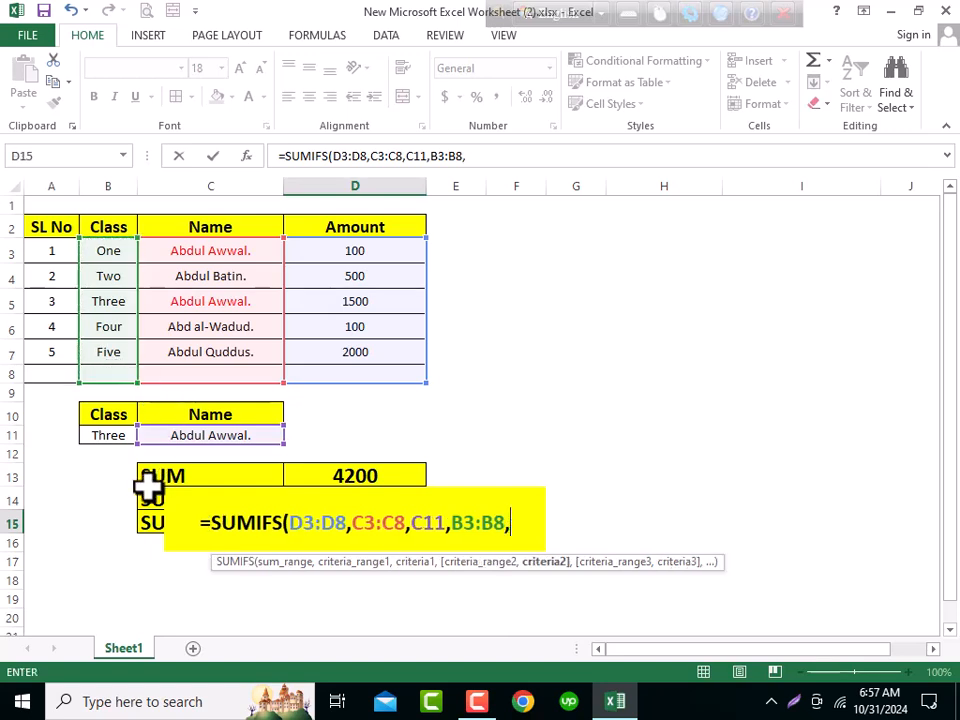
click(118, 433)
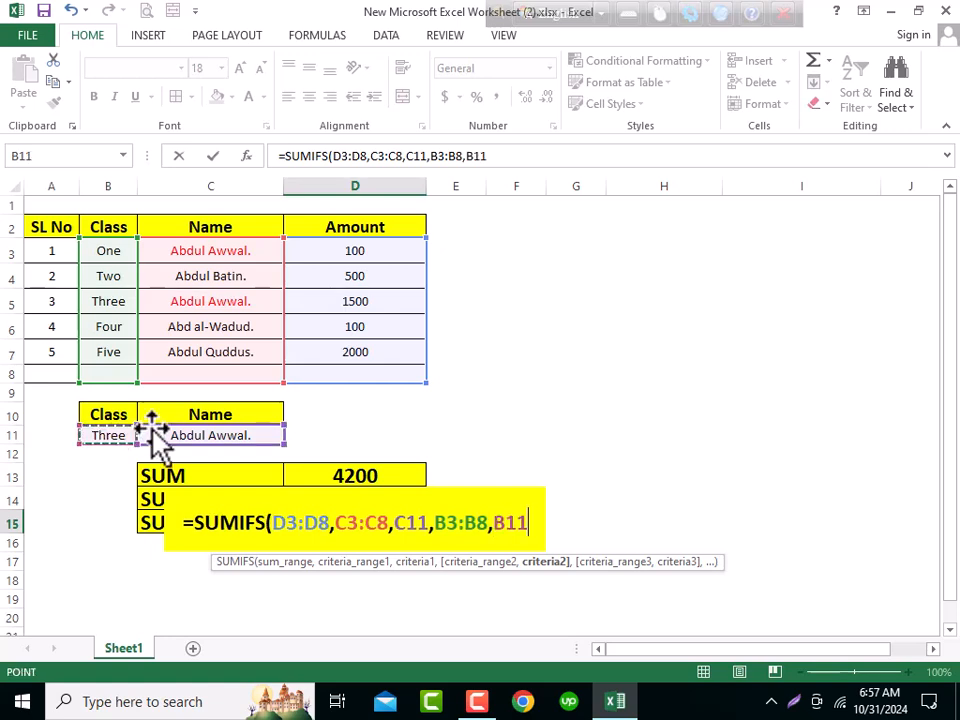
text())
key(Return)
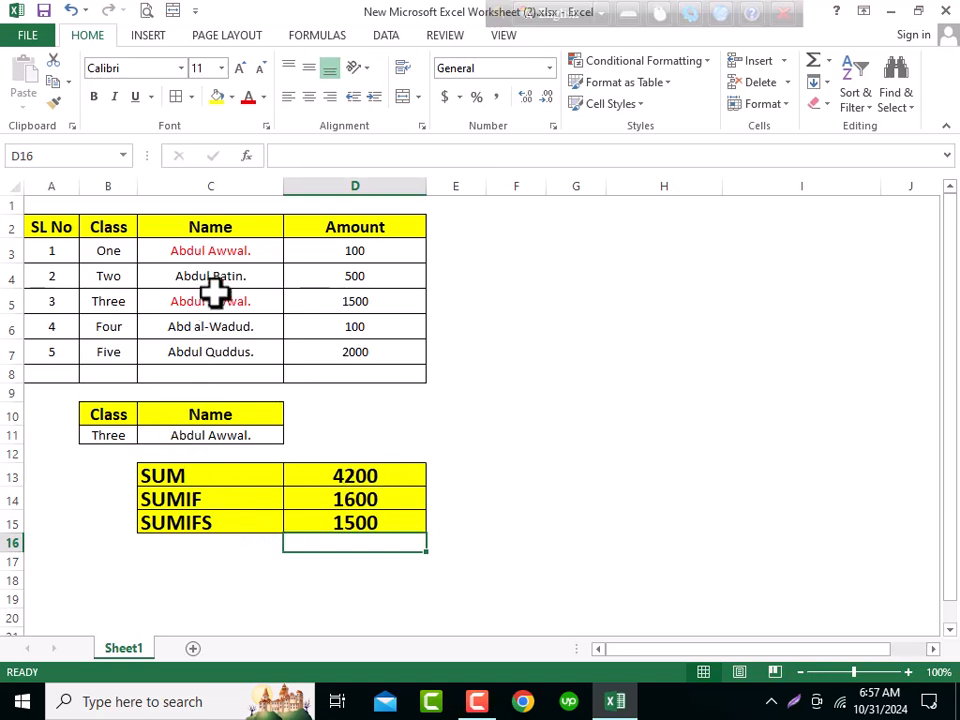
- Inspect the SUMIFS formula in D15 and the ranges and criteria cells it references
click(124, 304)
key(Up)
key(Up)
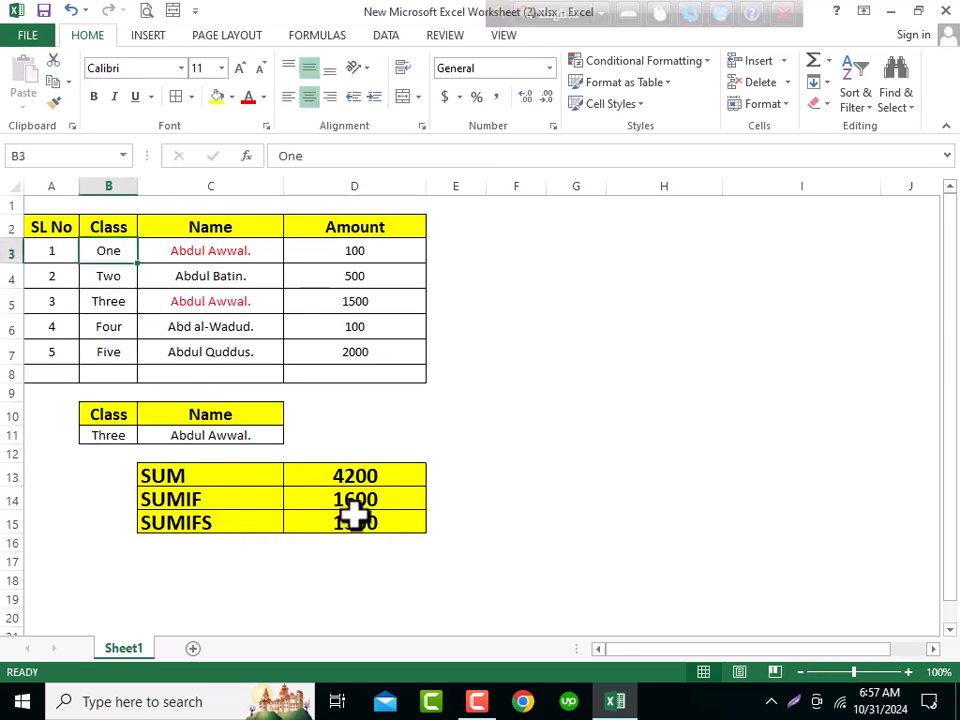
click(355, 517)
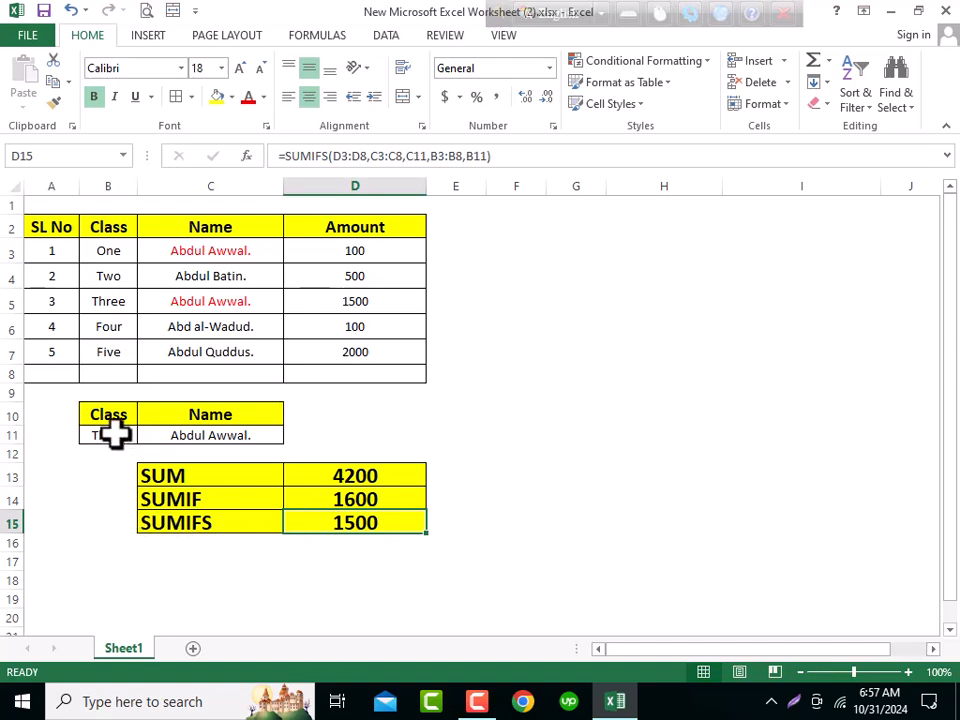
click(206, 439)
click(368, 525)
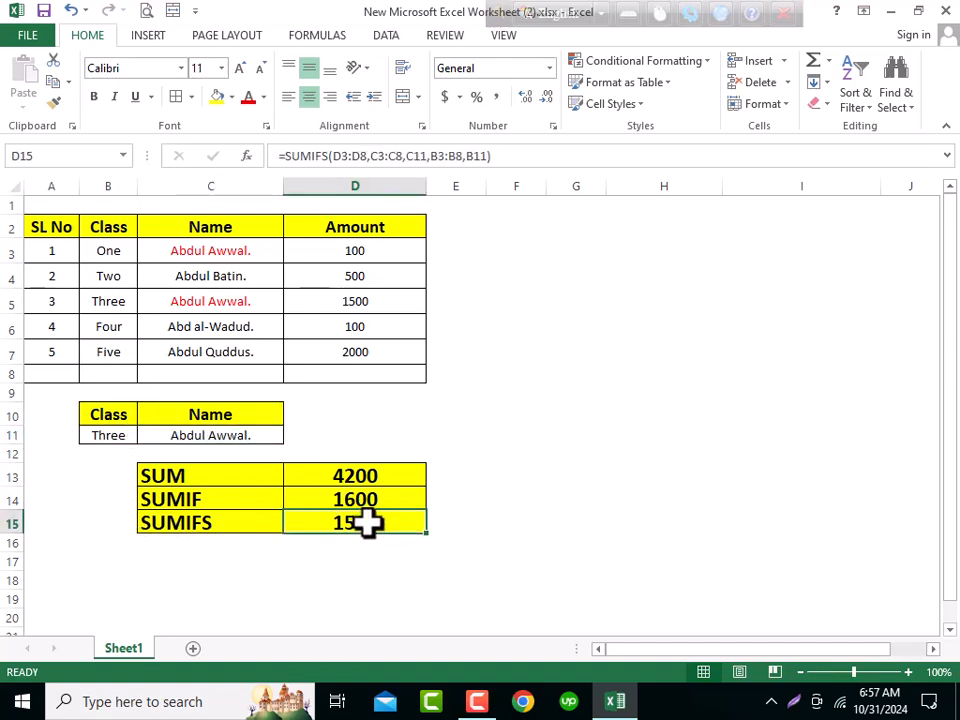
double_click(375, 519)
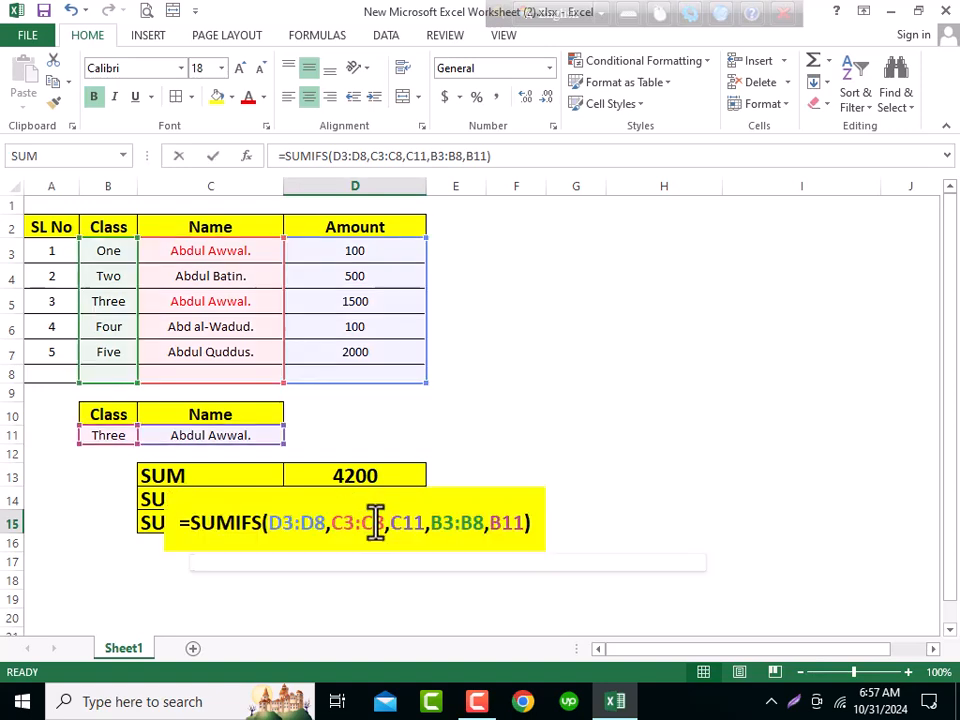
key(Return)
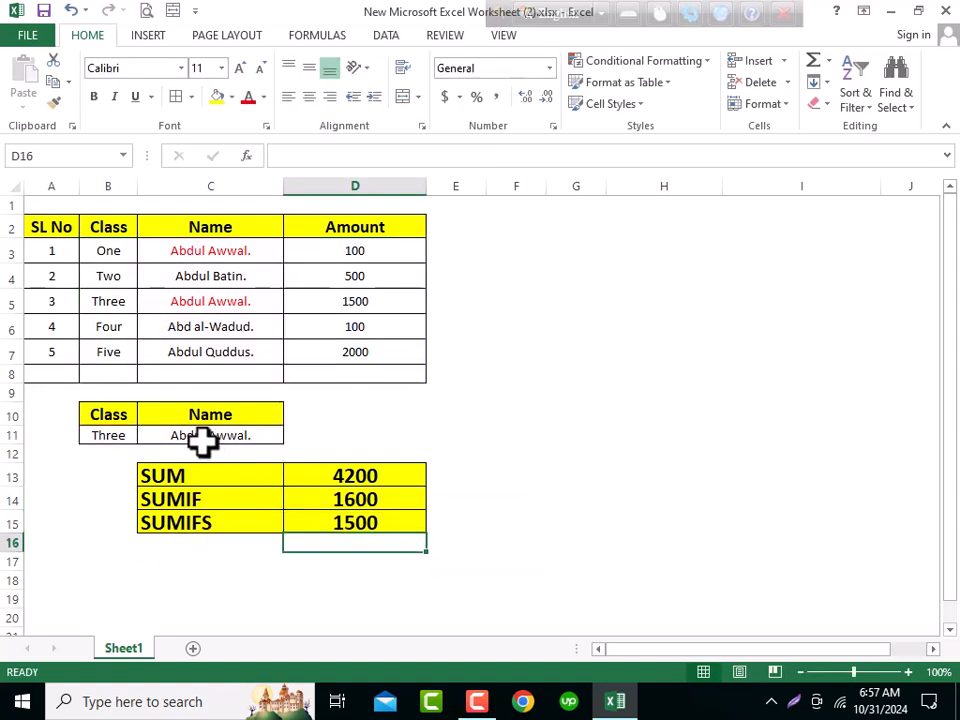
- Copy the class One from B3 into the class criteria cell B11 and check the SUMIFS result
click(112, 434)
key(ctrl+c)
click(110, 247)
key(ctrl+c)
click(114, 433)
key(ctrl+v)
click(354, 516)
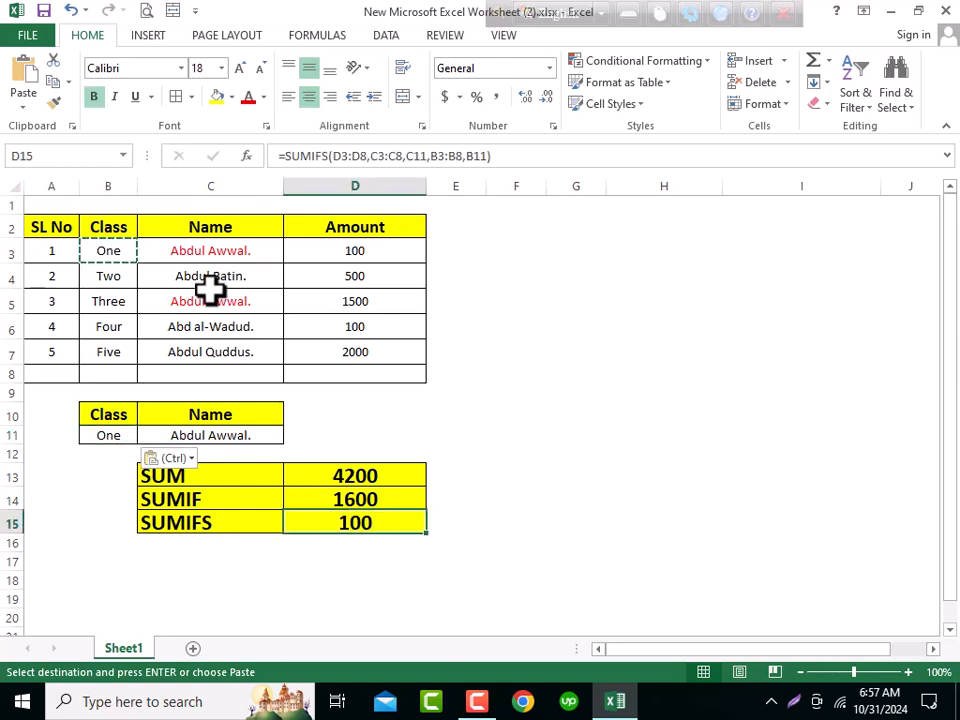
- Copy the class Two from B4 into the class criteria cell B11 and check the SUMIFS result
click(213, 252)
click(374, 248)
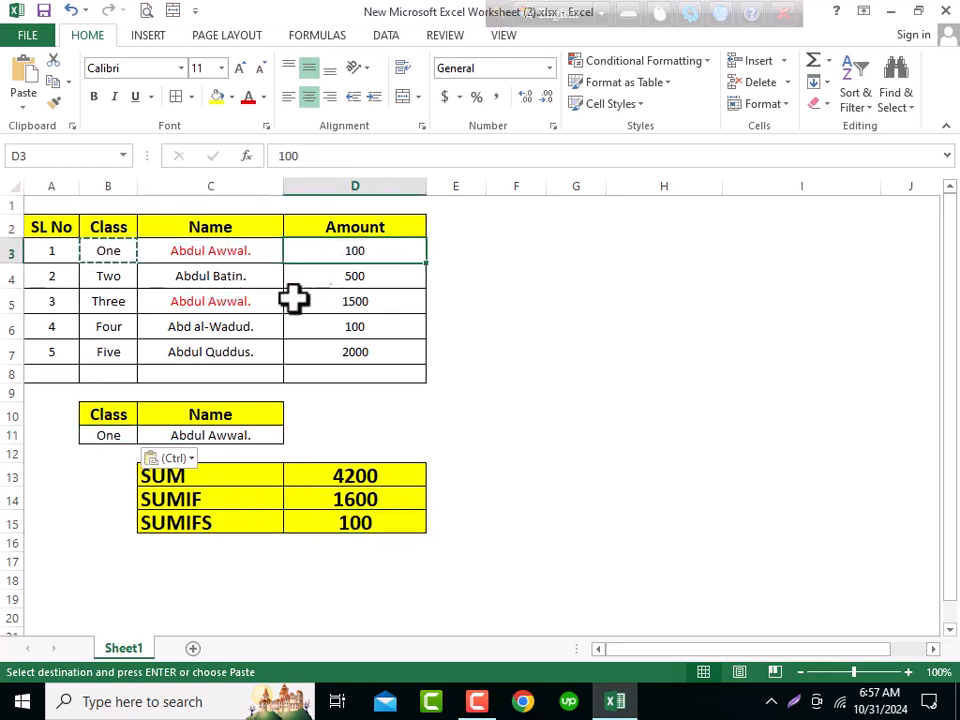
click(117, 275)
key(ctrl+c)
click(118, 435)
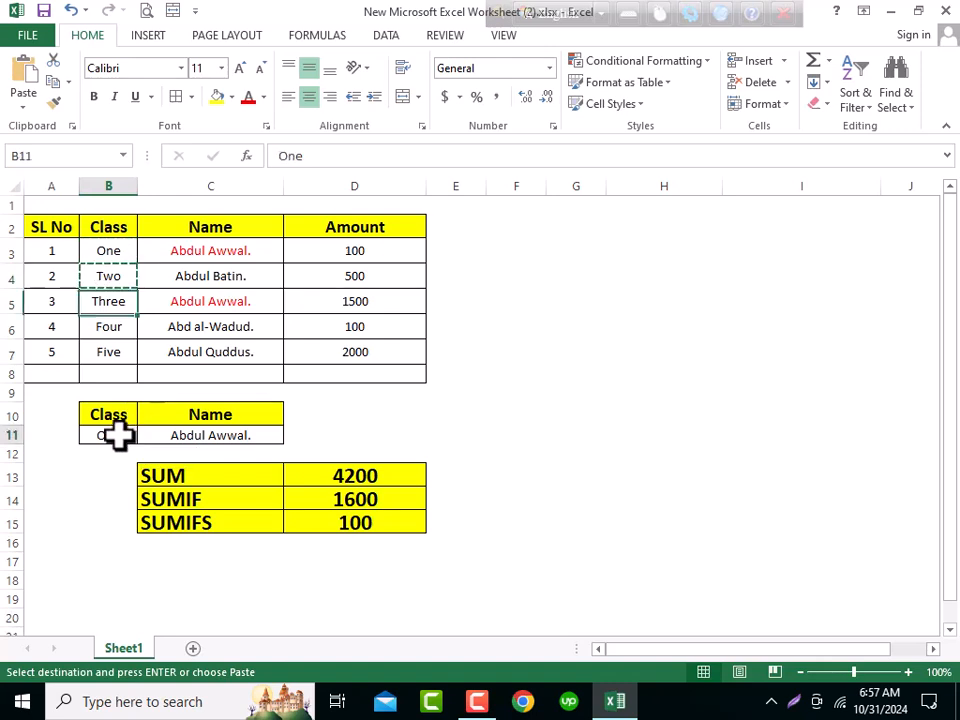
key(ctrl+v)
click(380, 520)
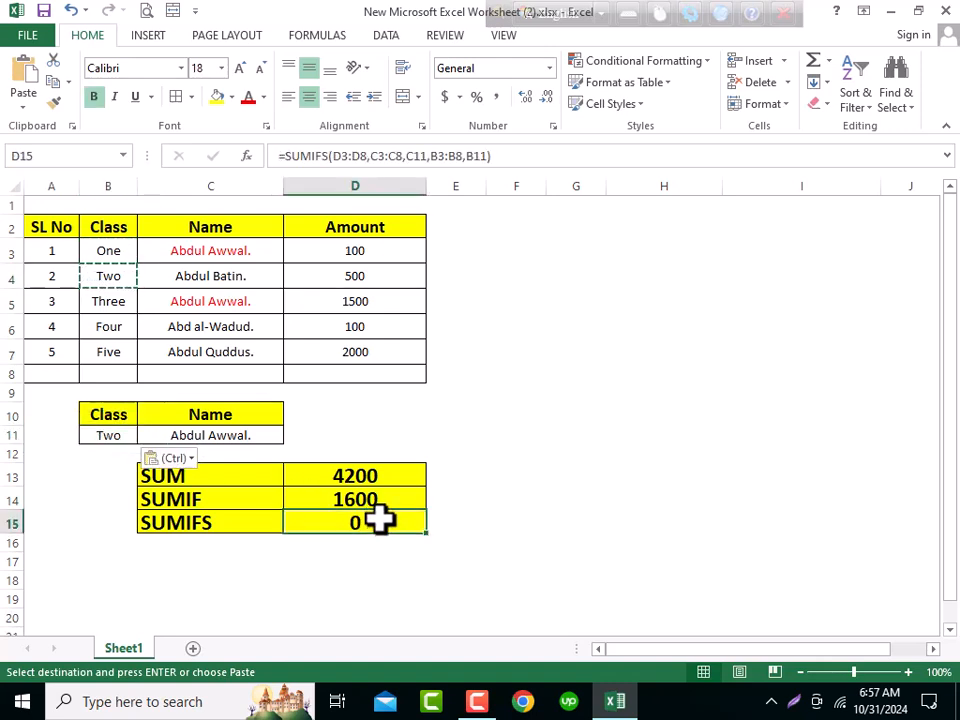
click(234, 437)
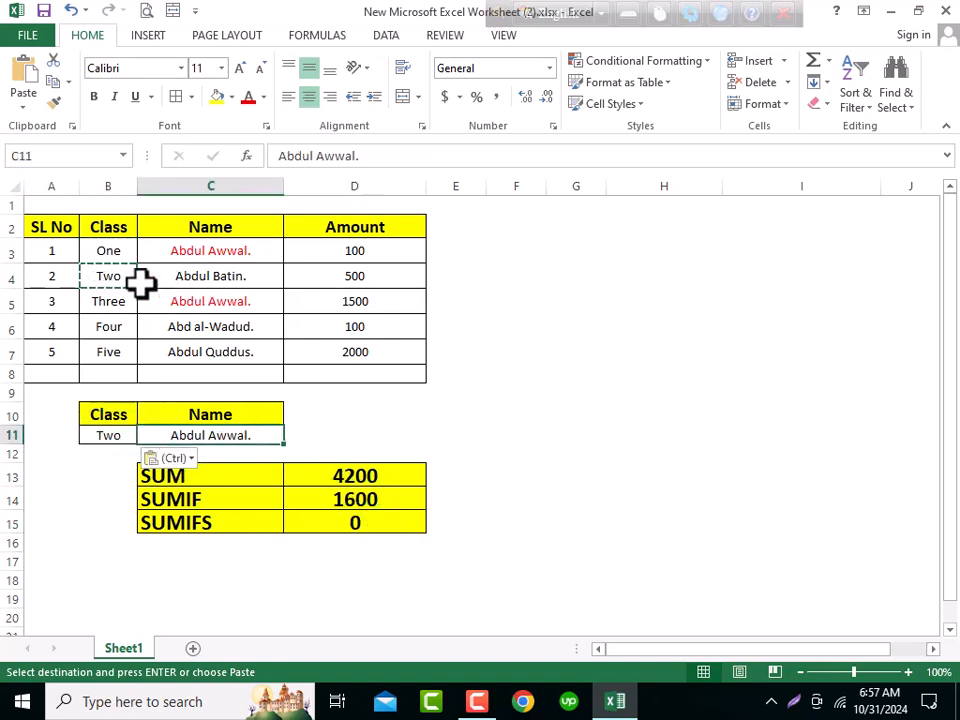
drag(117, 276, 214, 270)
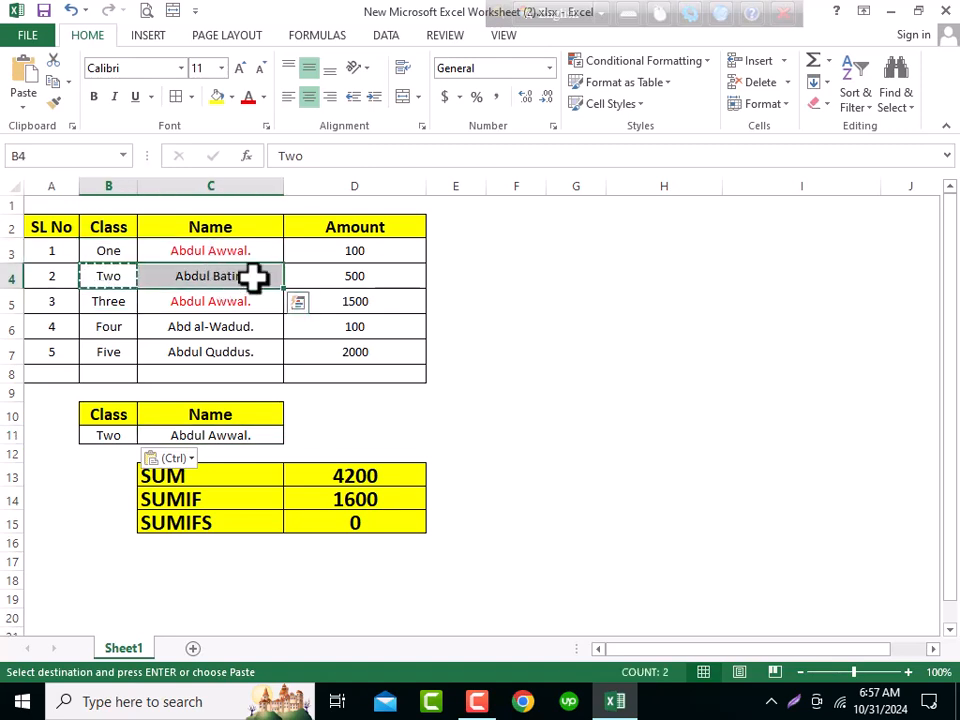
click(253, 279)
key(ctrl+c)
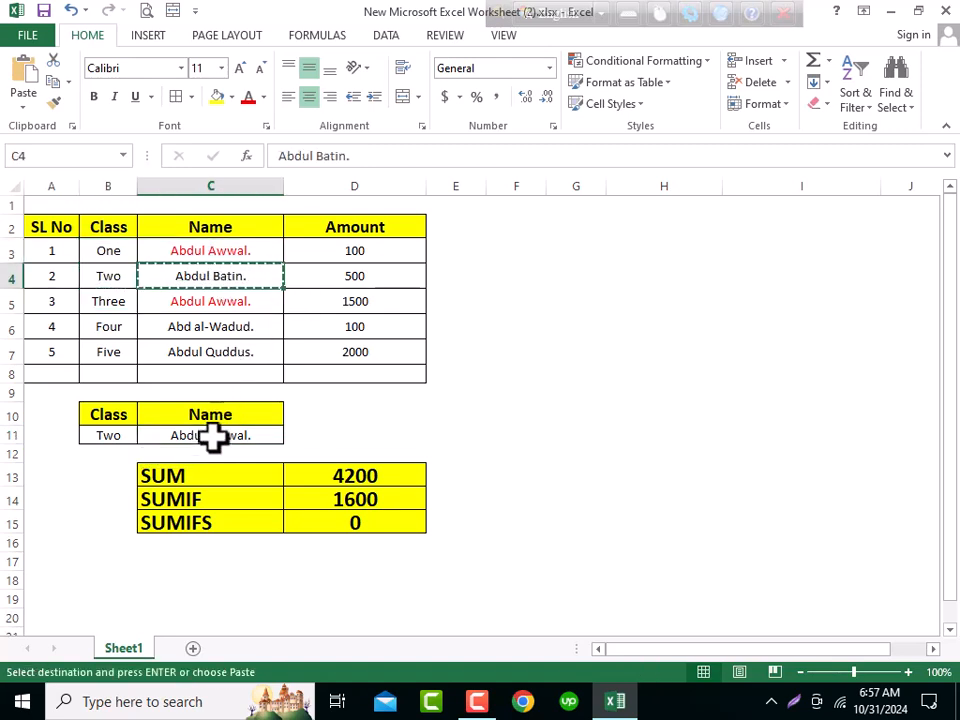
right_click(222, 436)
click(281, 146)
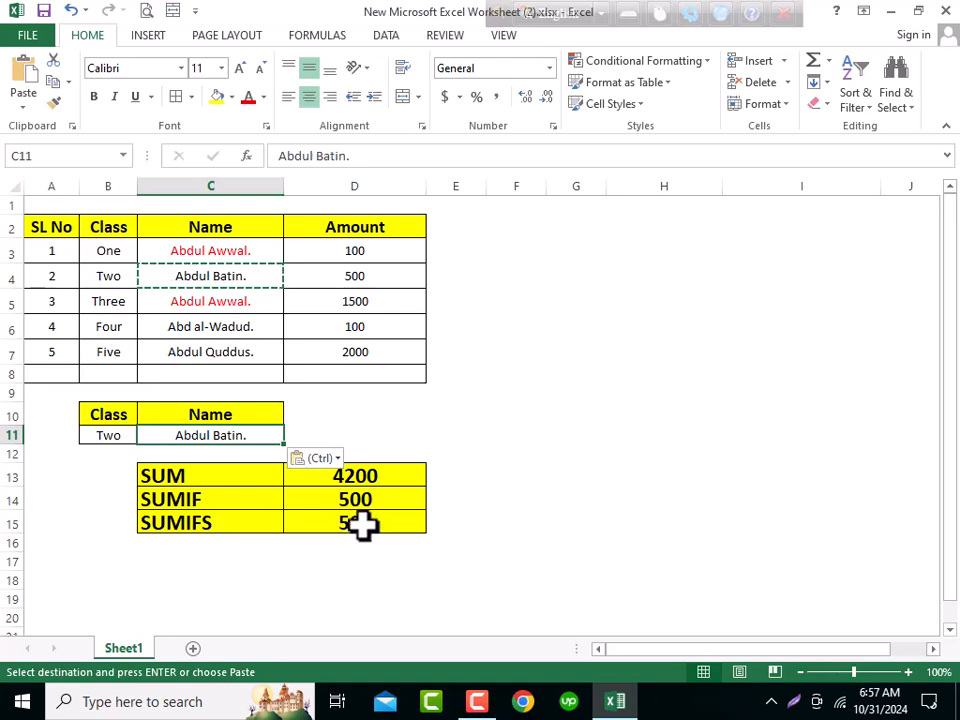
click(362, 521)
click(379, 279)
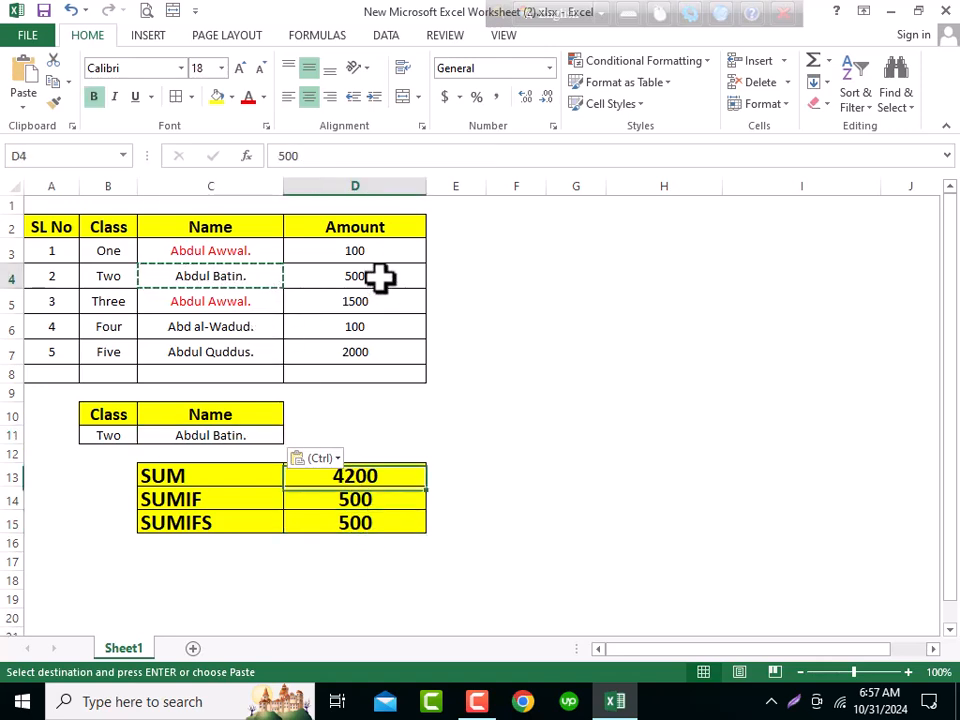
click(393, 528)
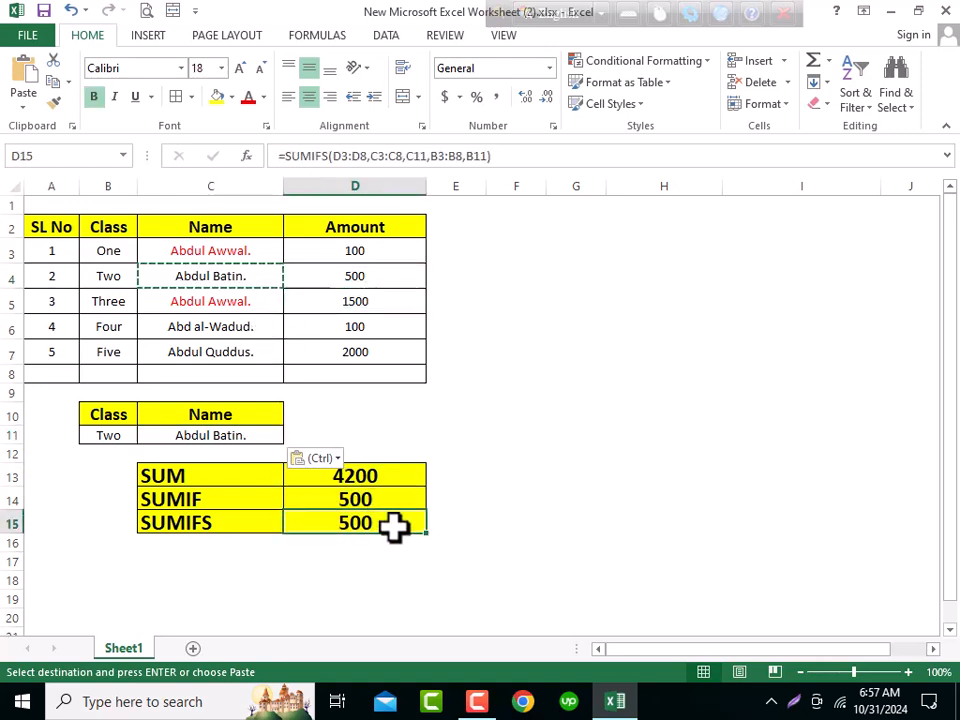
- Copy Abd al-Wadud. from C6 into the name criteria cell C11 and check the SUMIF and SUMIFS results
click(266, 337)
key(ctrl+c)
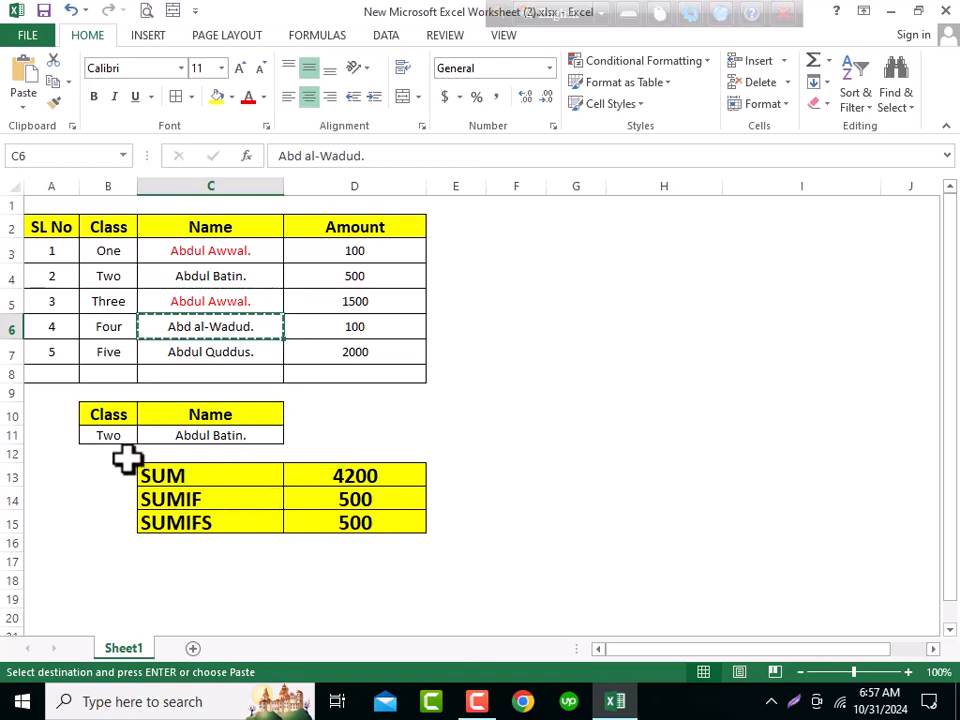
right_click(205, 437)
click(274, 148)
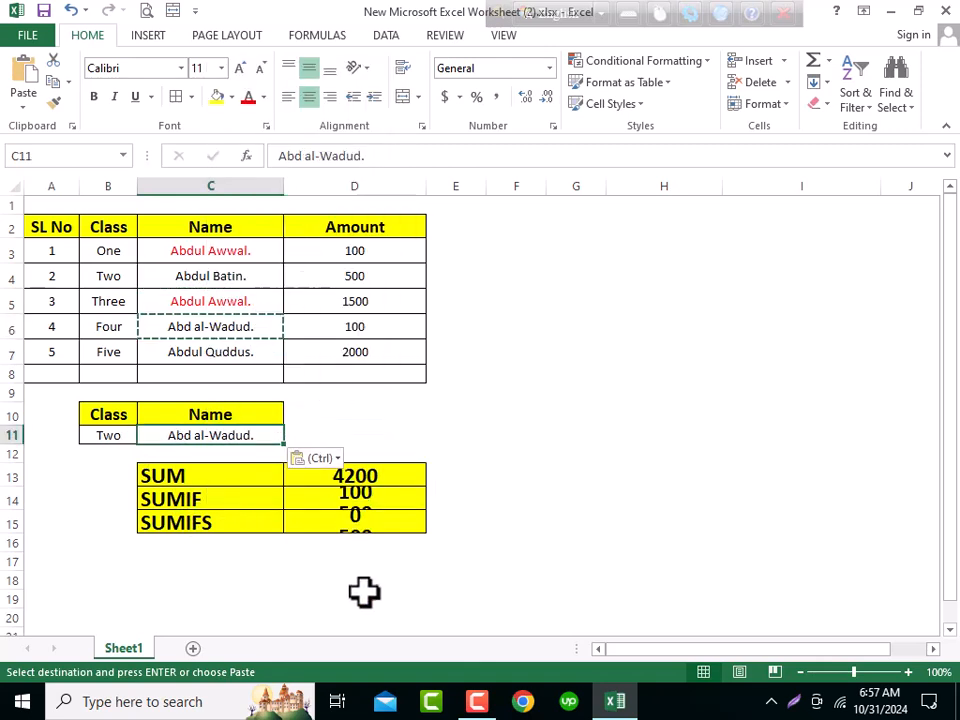
click(352, 530)
click(108, 435)
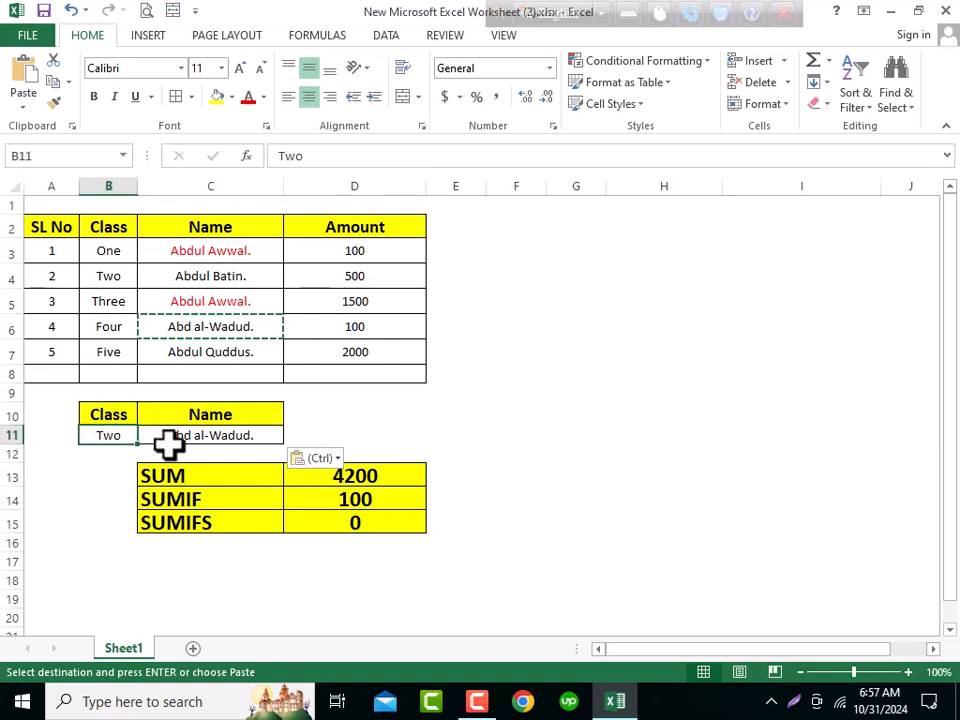
click(238, 433)
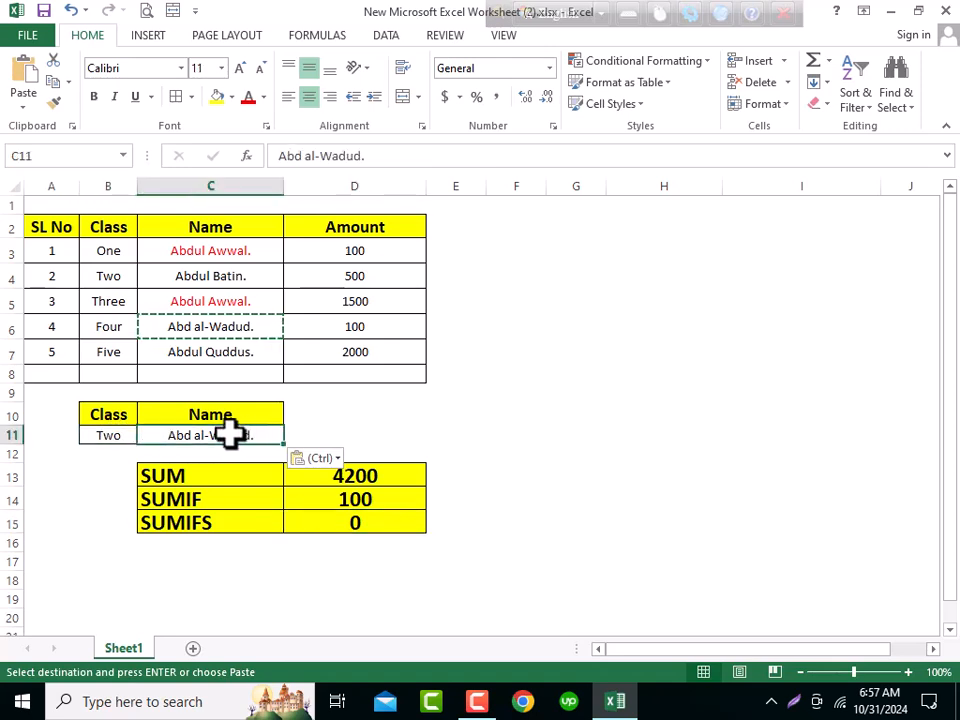
- Copy the class One from B3 into the class criteria cell B11
click(118, 250)
click(181, 266)
click(120, 252)
key(ctrl+c)
click(92, 435)
key(ctrl+v)
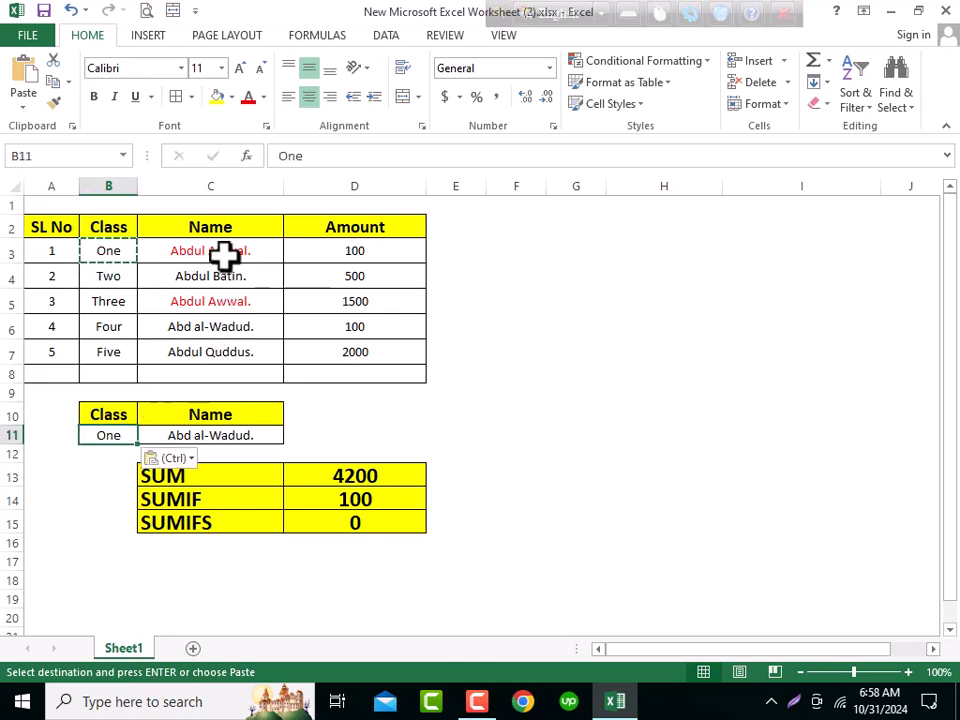
click(224, 258)
key(ctrl+c)
right_click(214, 436)
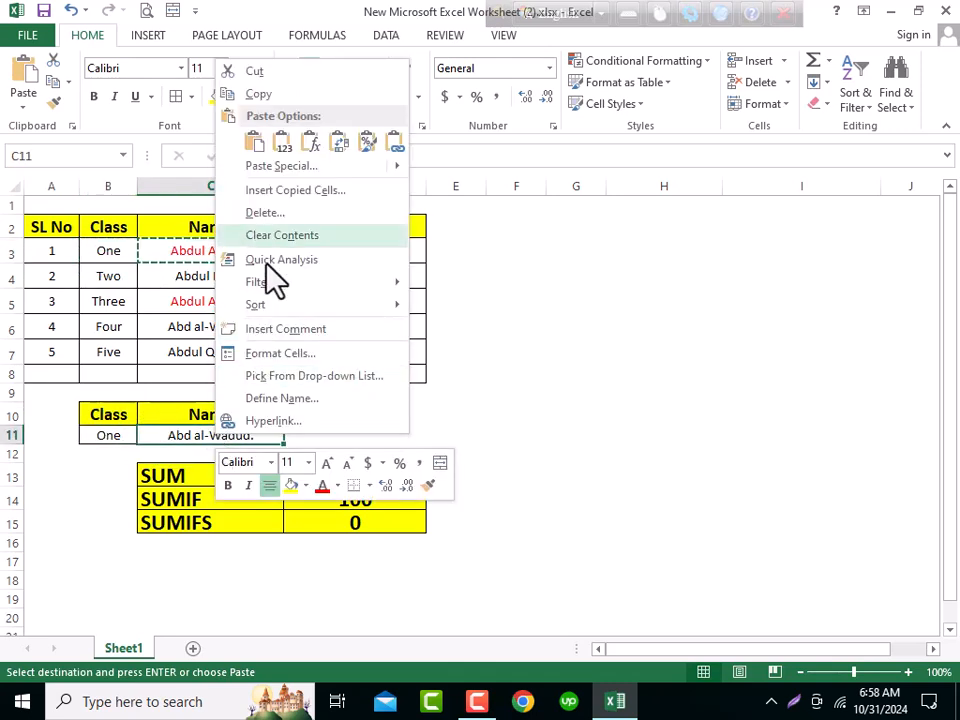
click(283, 143)
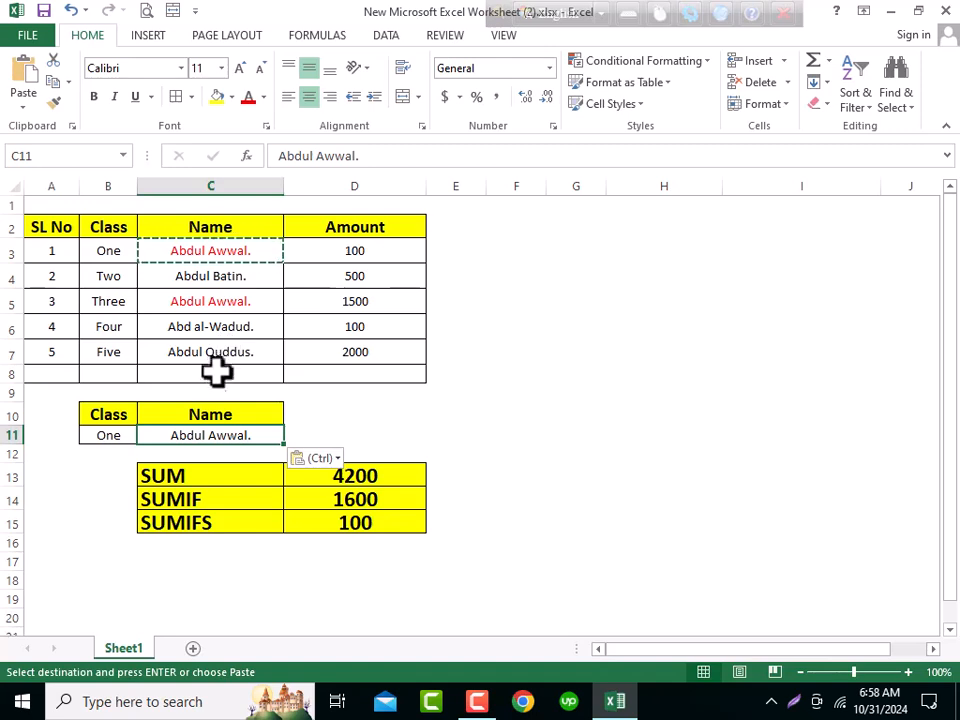
click(236, 300)
drag(225, 231, 250, 335)
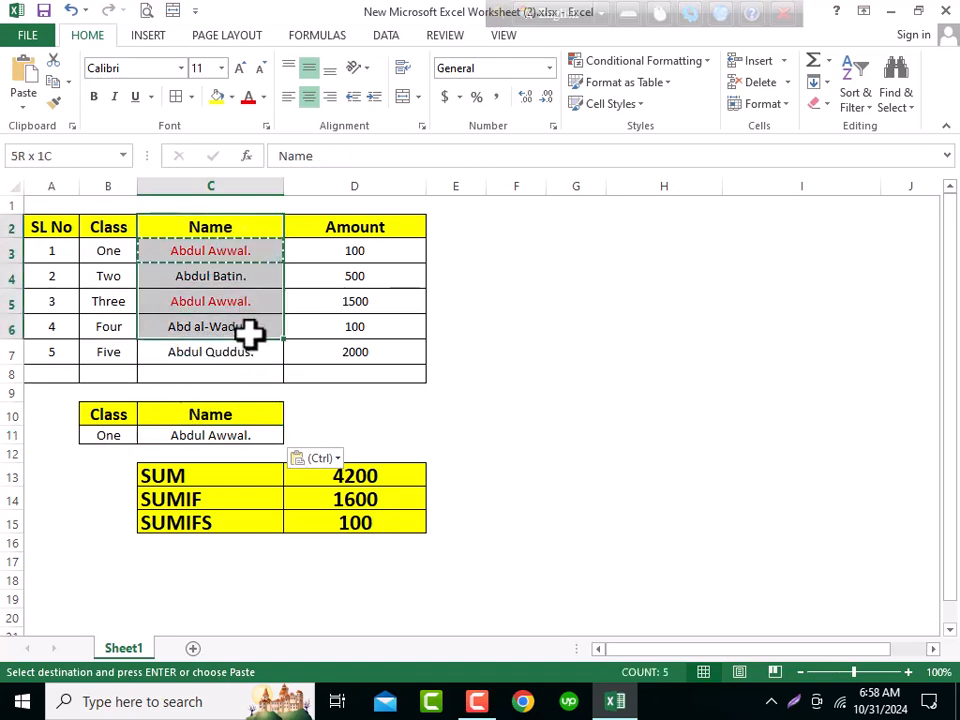
click(110, 430)
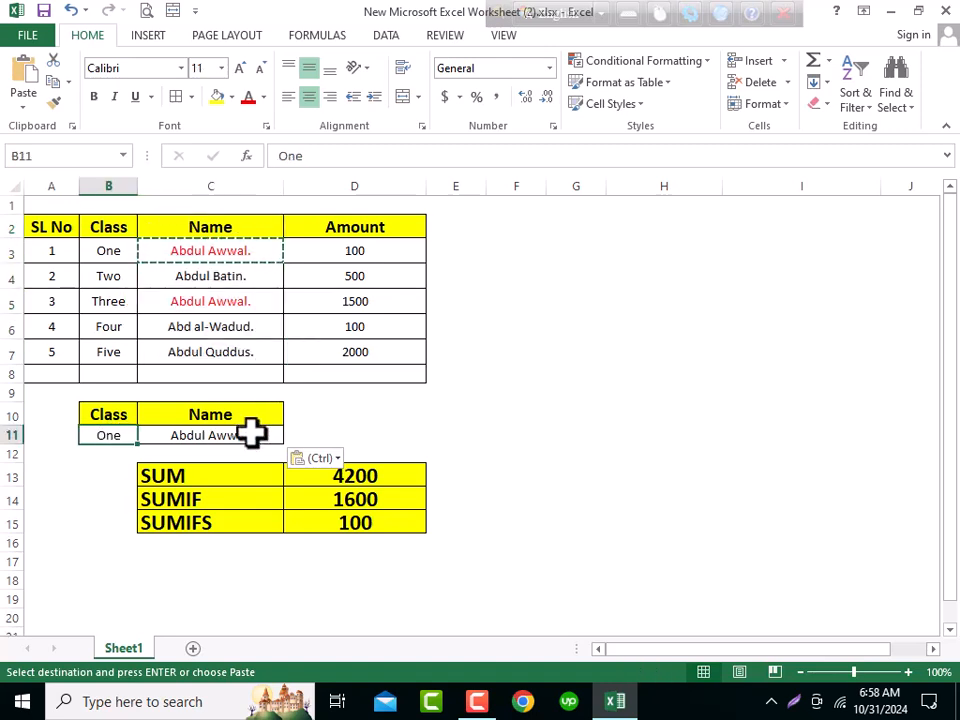
click(251, 432)
click(362, 523)
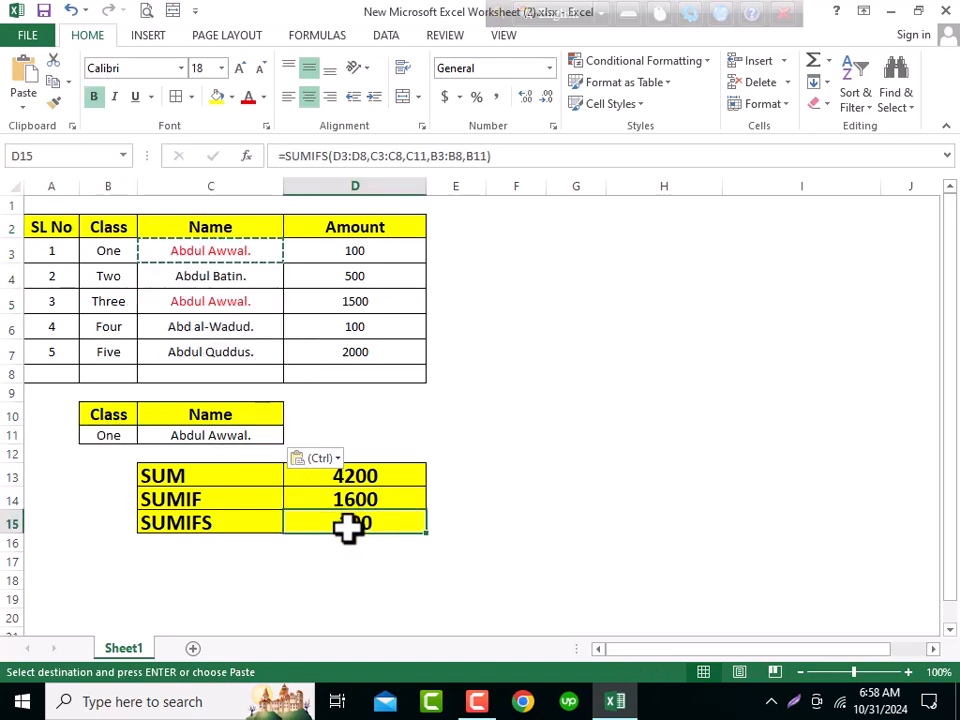
- Clear the copy mode and review the data table alongside the SUM, SUMIF and SUMIFS results
click(460, 497)
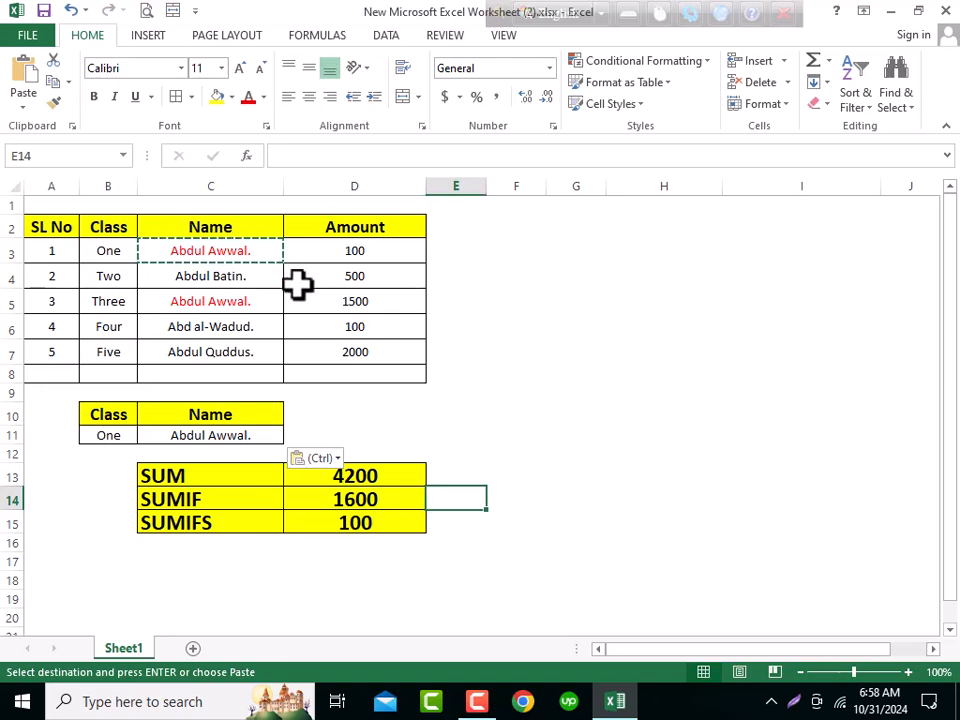
key(Escape)
key(Escape)
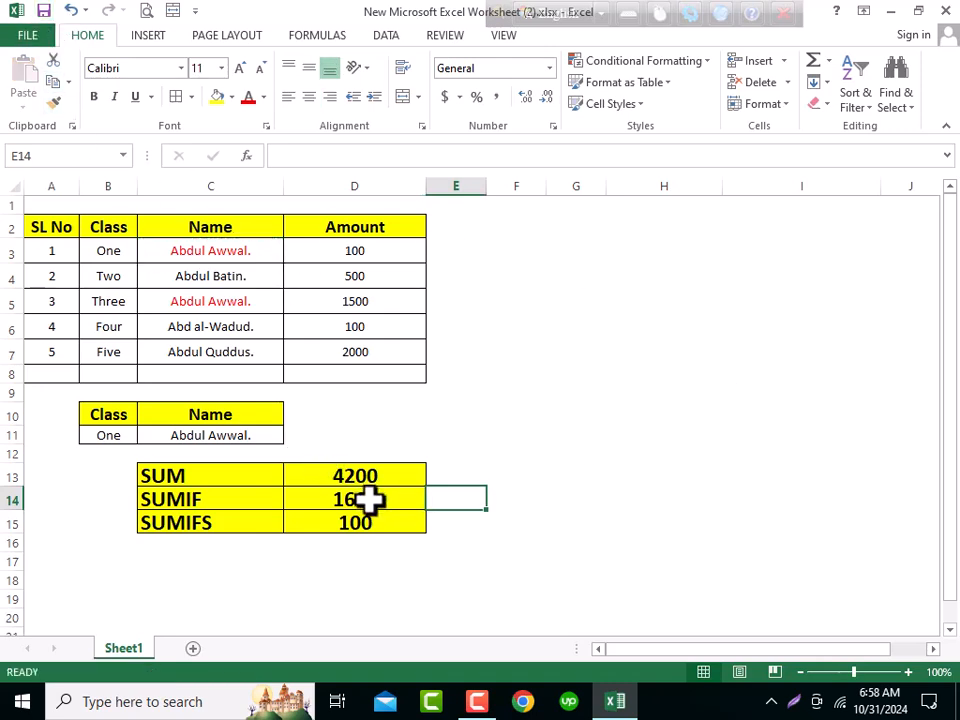
drag(262, 467, 248, 522)
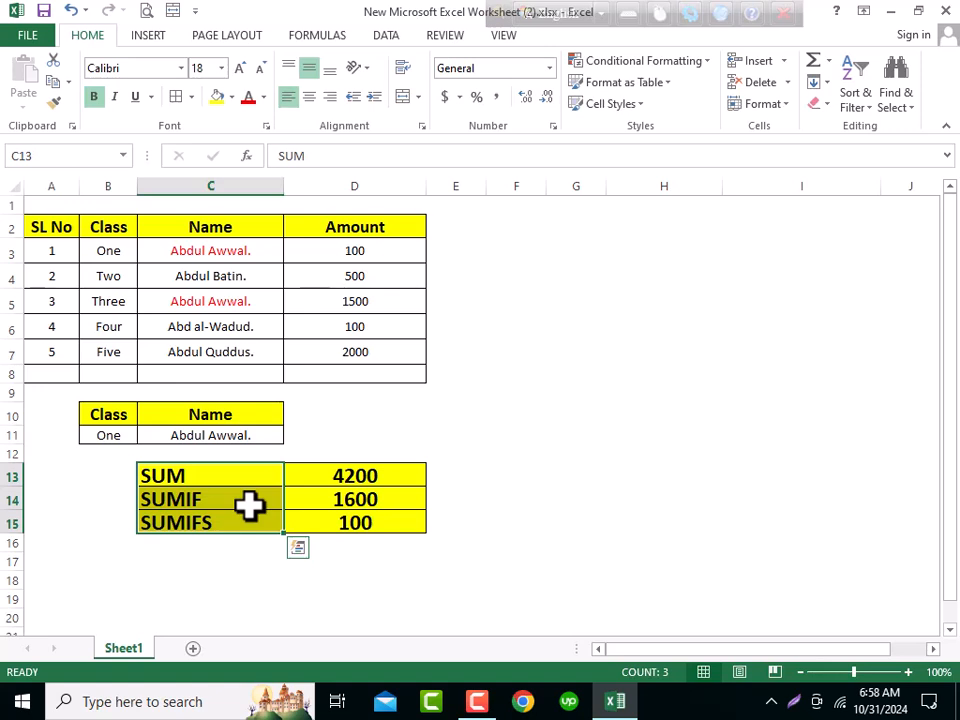
click(432, 457)
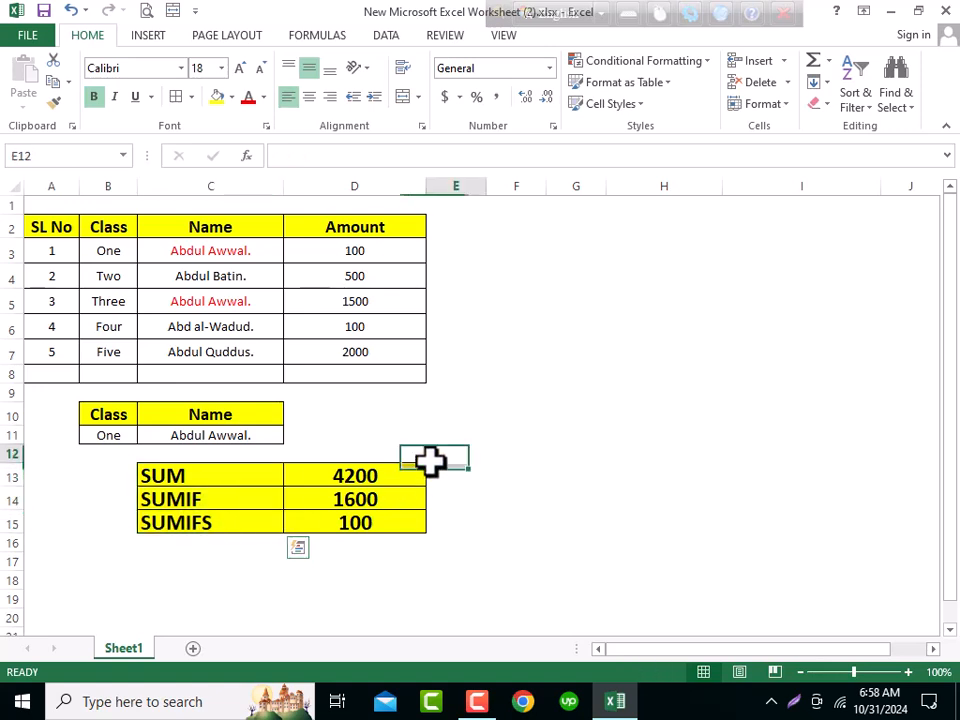
click(327, 414)
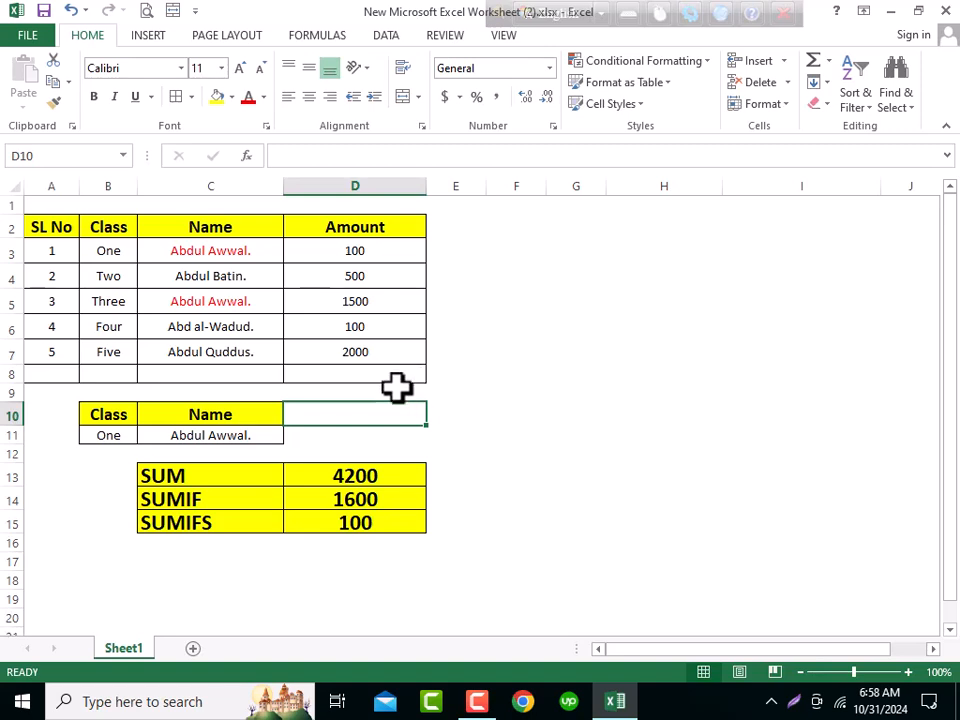
drag(47, 225, 437, 544)
click(392, 435)
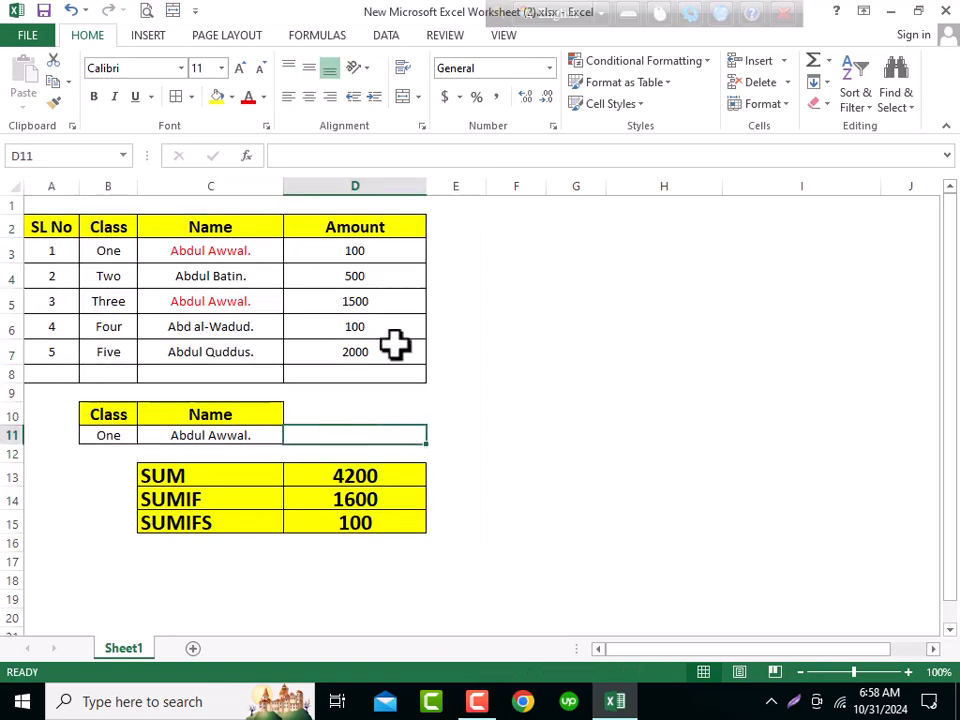